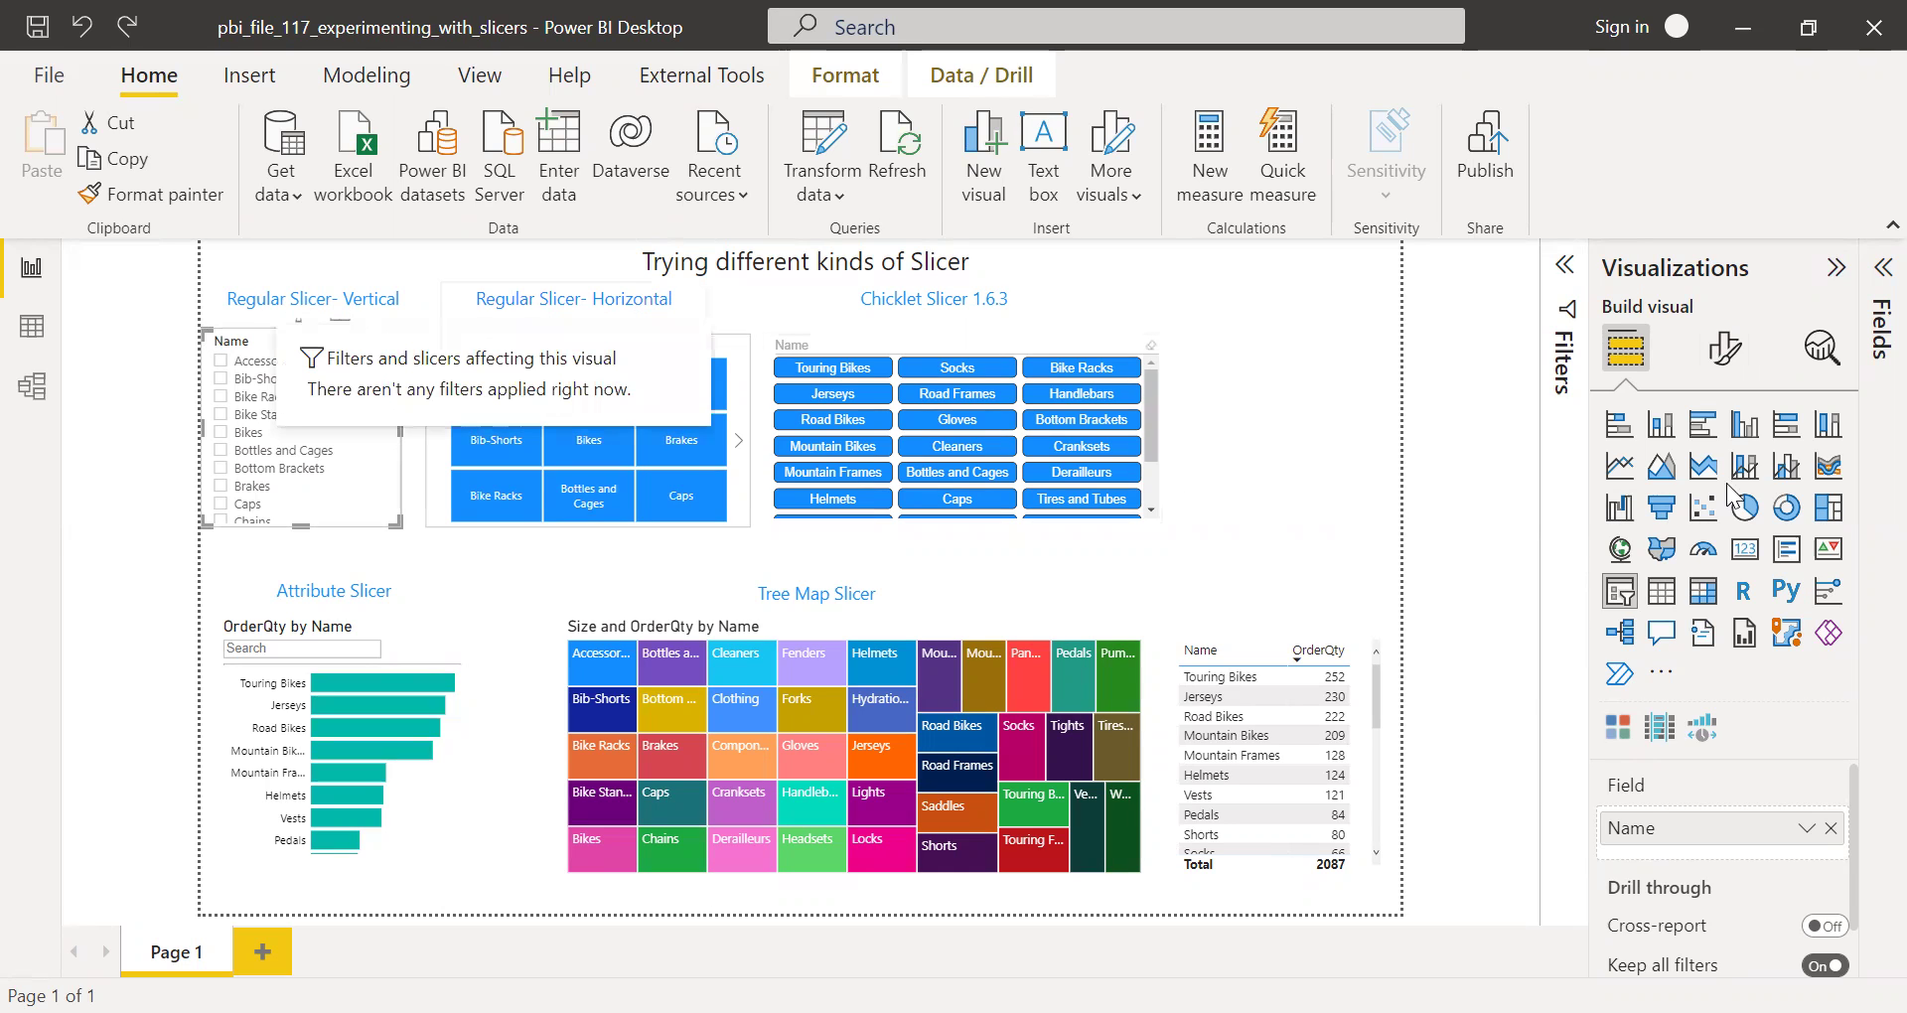
- Show the vertical slicer's search and orientation options under Slicer settings
{"action": "left_click", "coordinate": [1722, 370]}
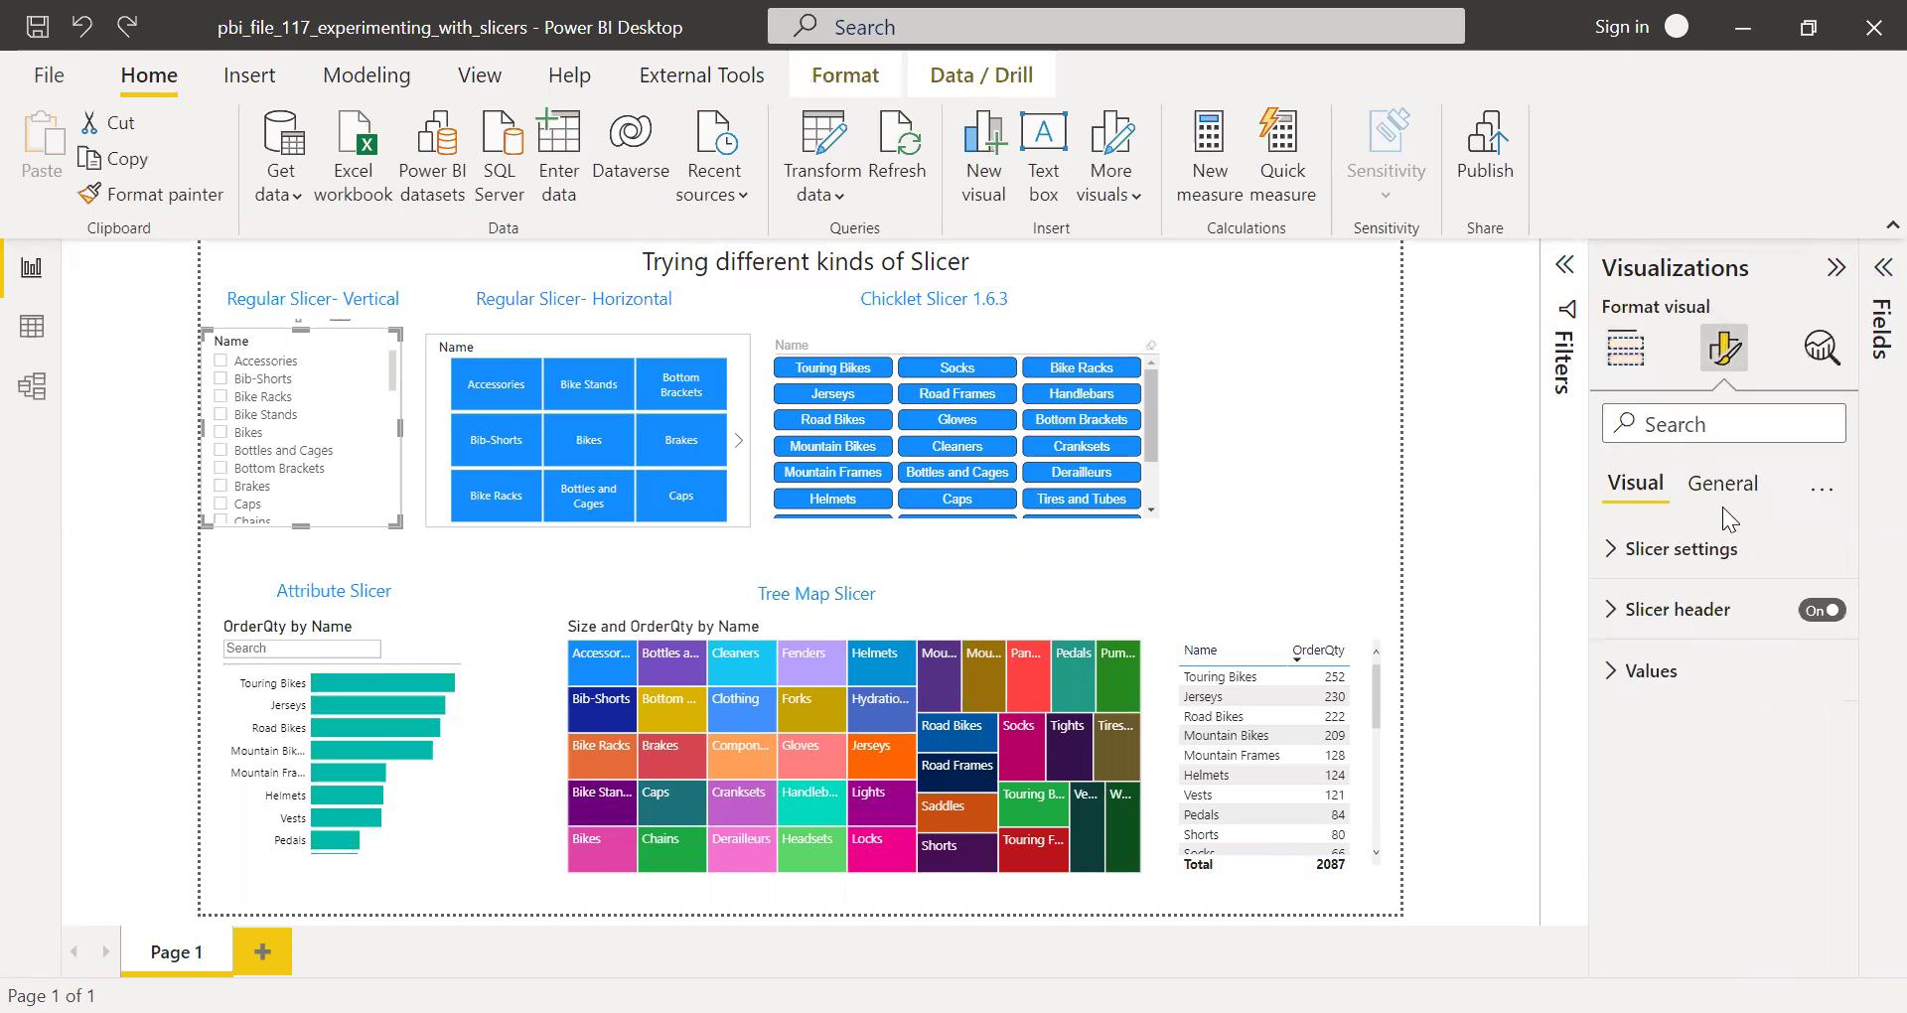
{"action": "left_click", "coordinate": [1613, 551]}
{"action": "left_click", "coordinate": [1630, 610]}
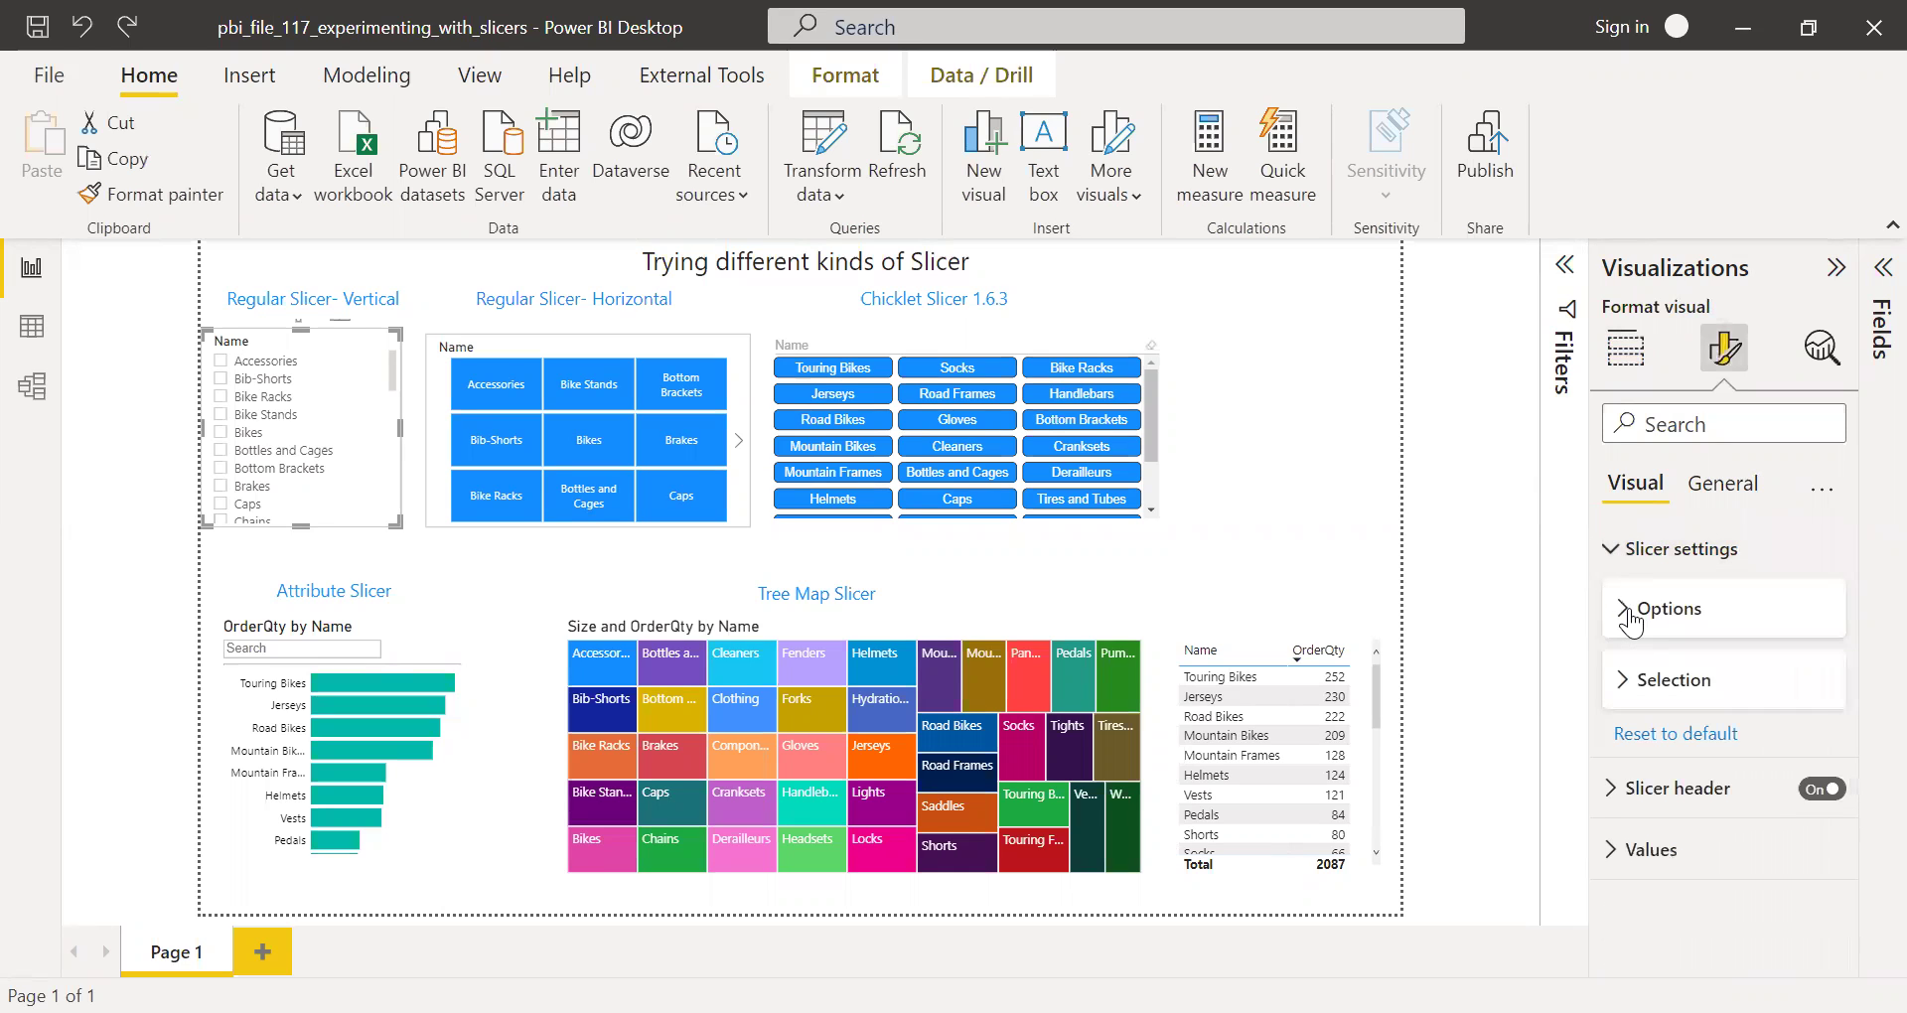
{"action": "left_click", "coordinate": [1629, 610]}
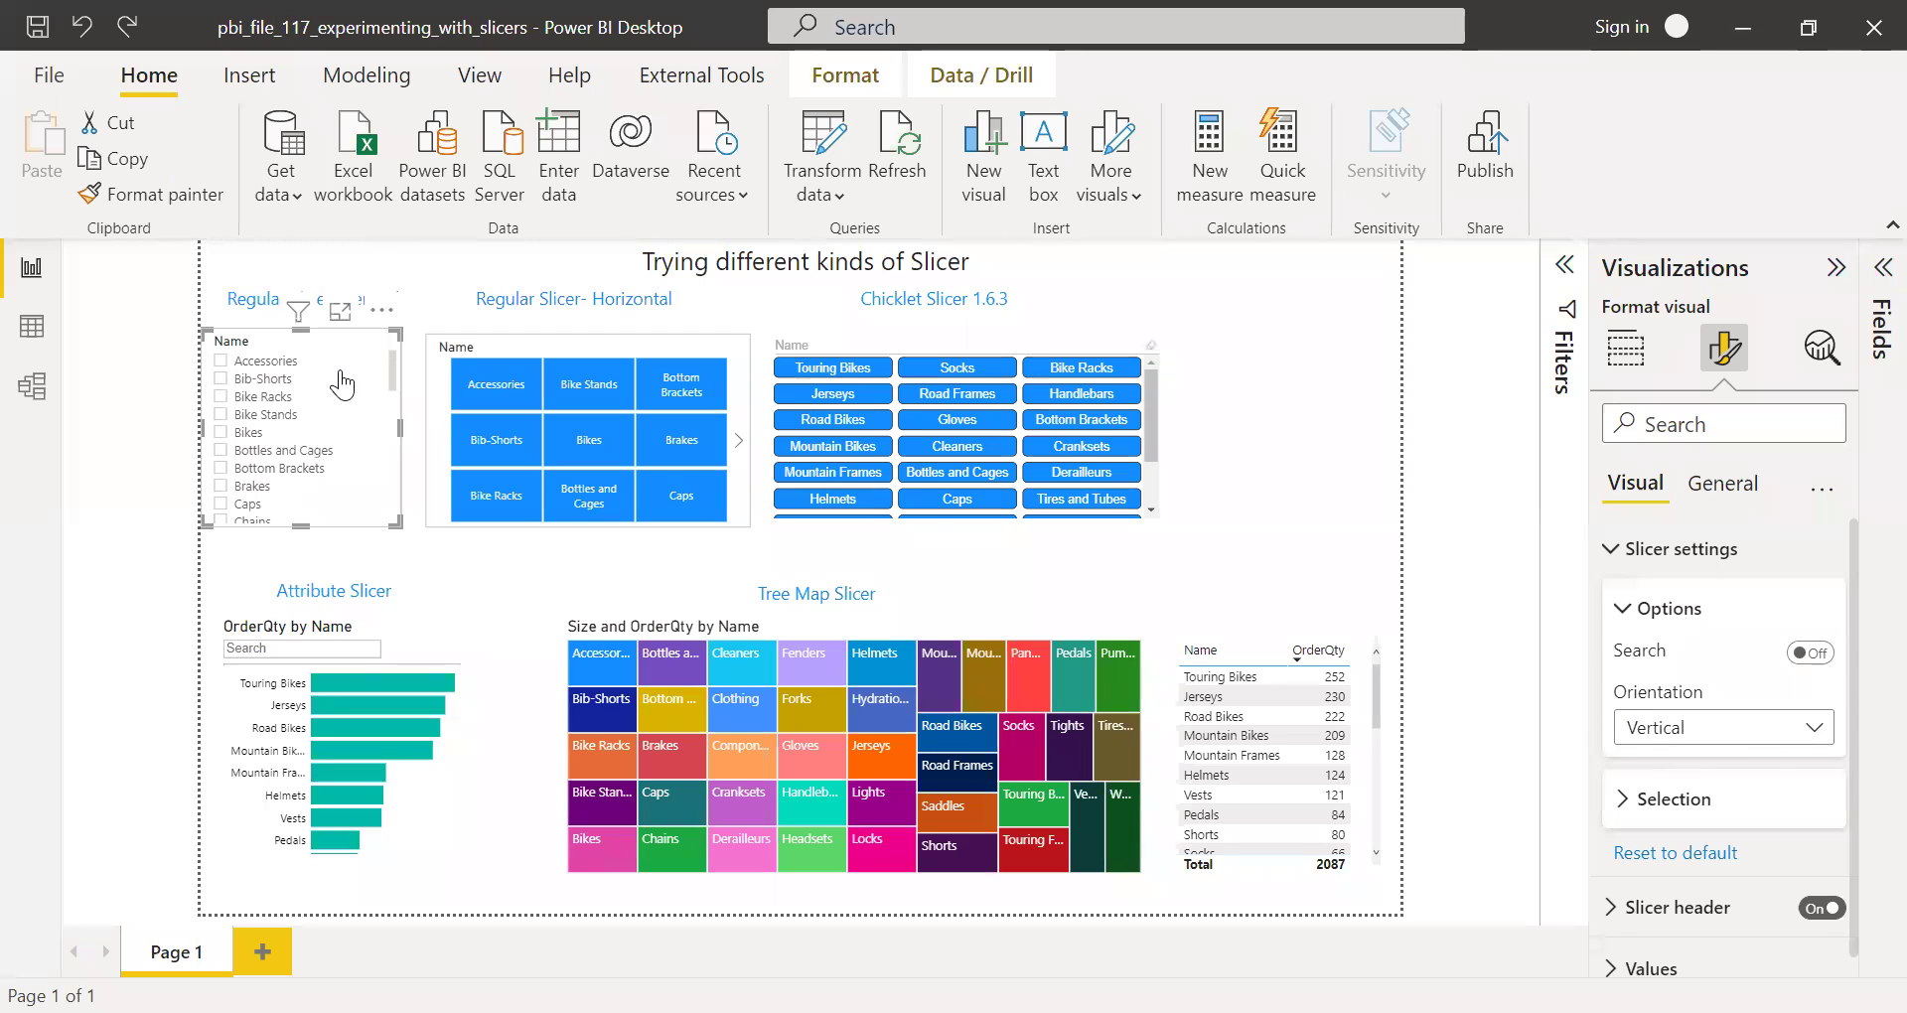
- Compare the horizontal slicer's orientation, Segoe UI 10 values and blue background settings
{"action": "left_click", "coordinate": [582, 345]}
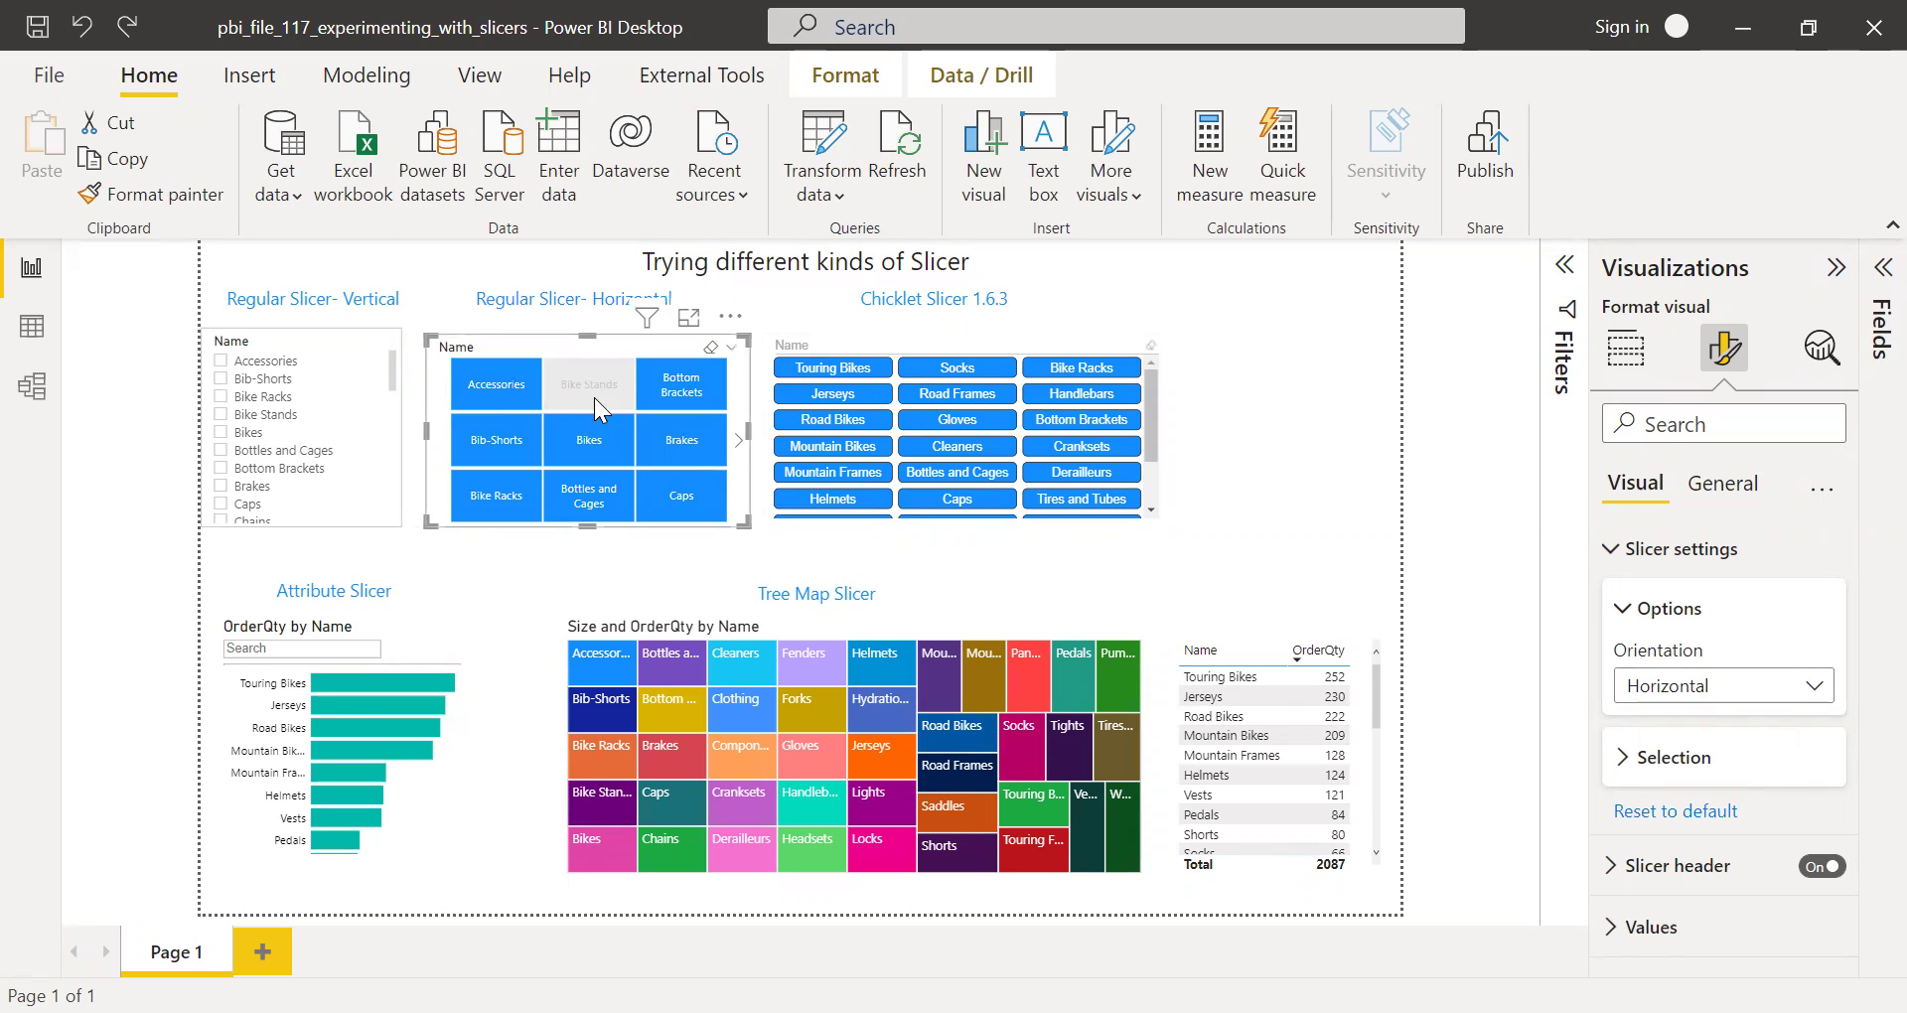
{"action": "left_click", "coordinate": [1633, 616]}
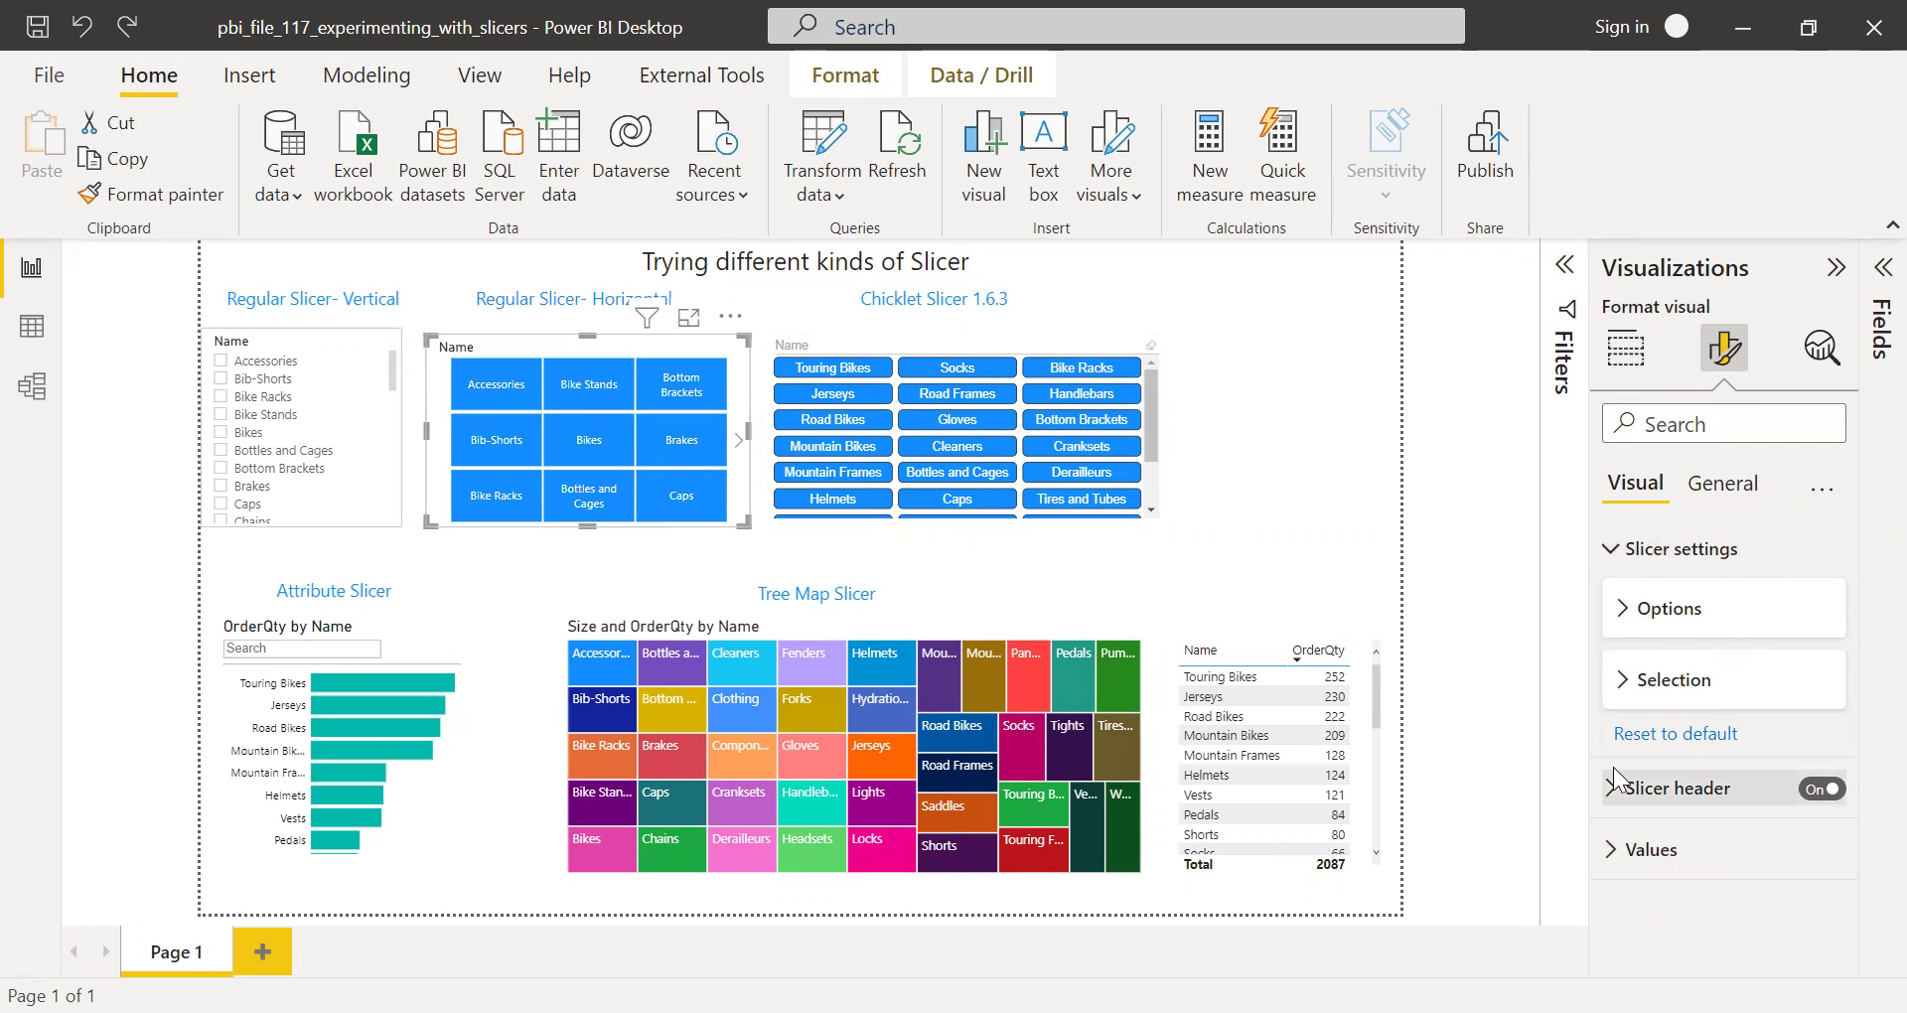
{"action": "left_click", "coordinate": [1611, 826]}
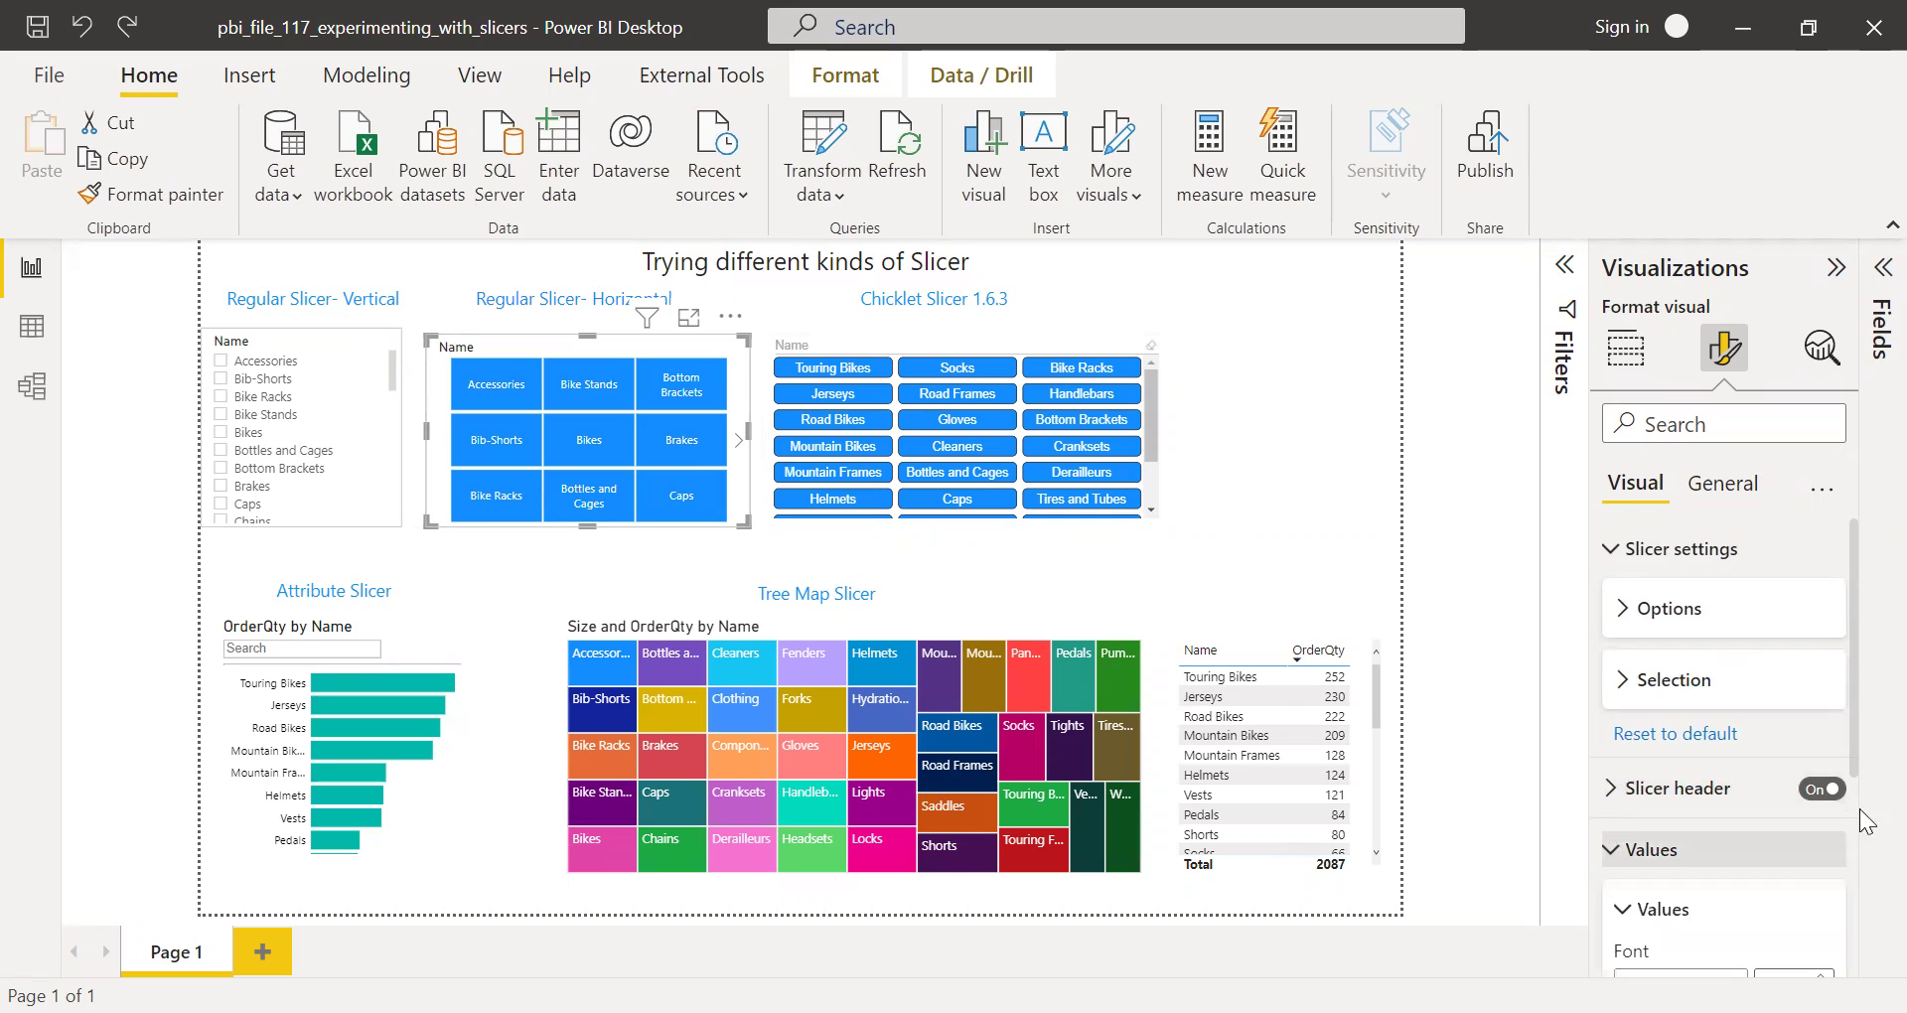
{"action": "left_click_drag", "start_coordinate": [1856, 670], "coordinate": [1855, 902]}
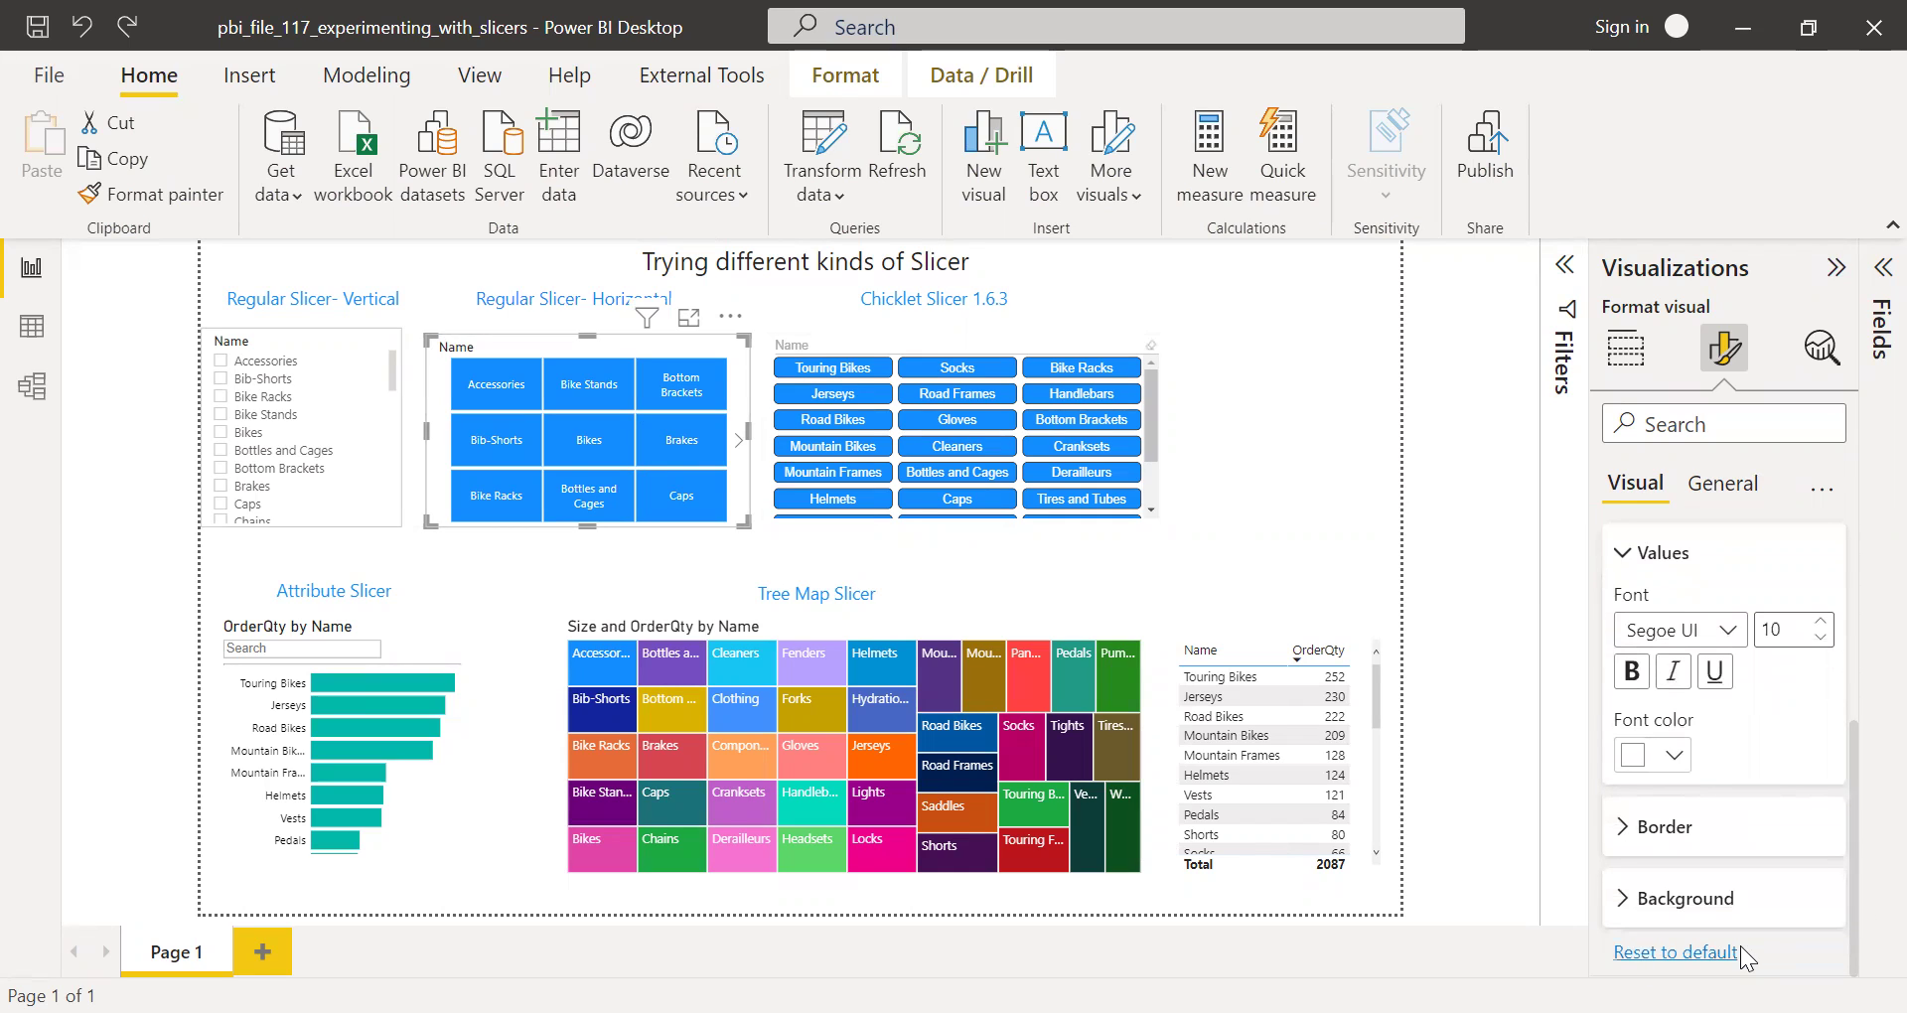
{"action": "left_click", "coordinate": [1779, 904]}
{"action": "left_click_drag", "start_coordinate": [1854, 810], "coordinate": [1854, 621]}
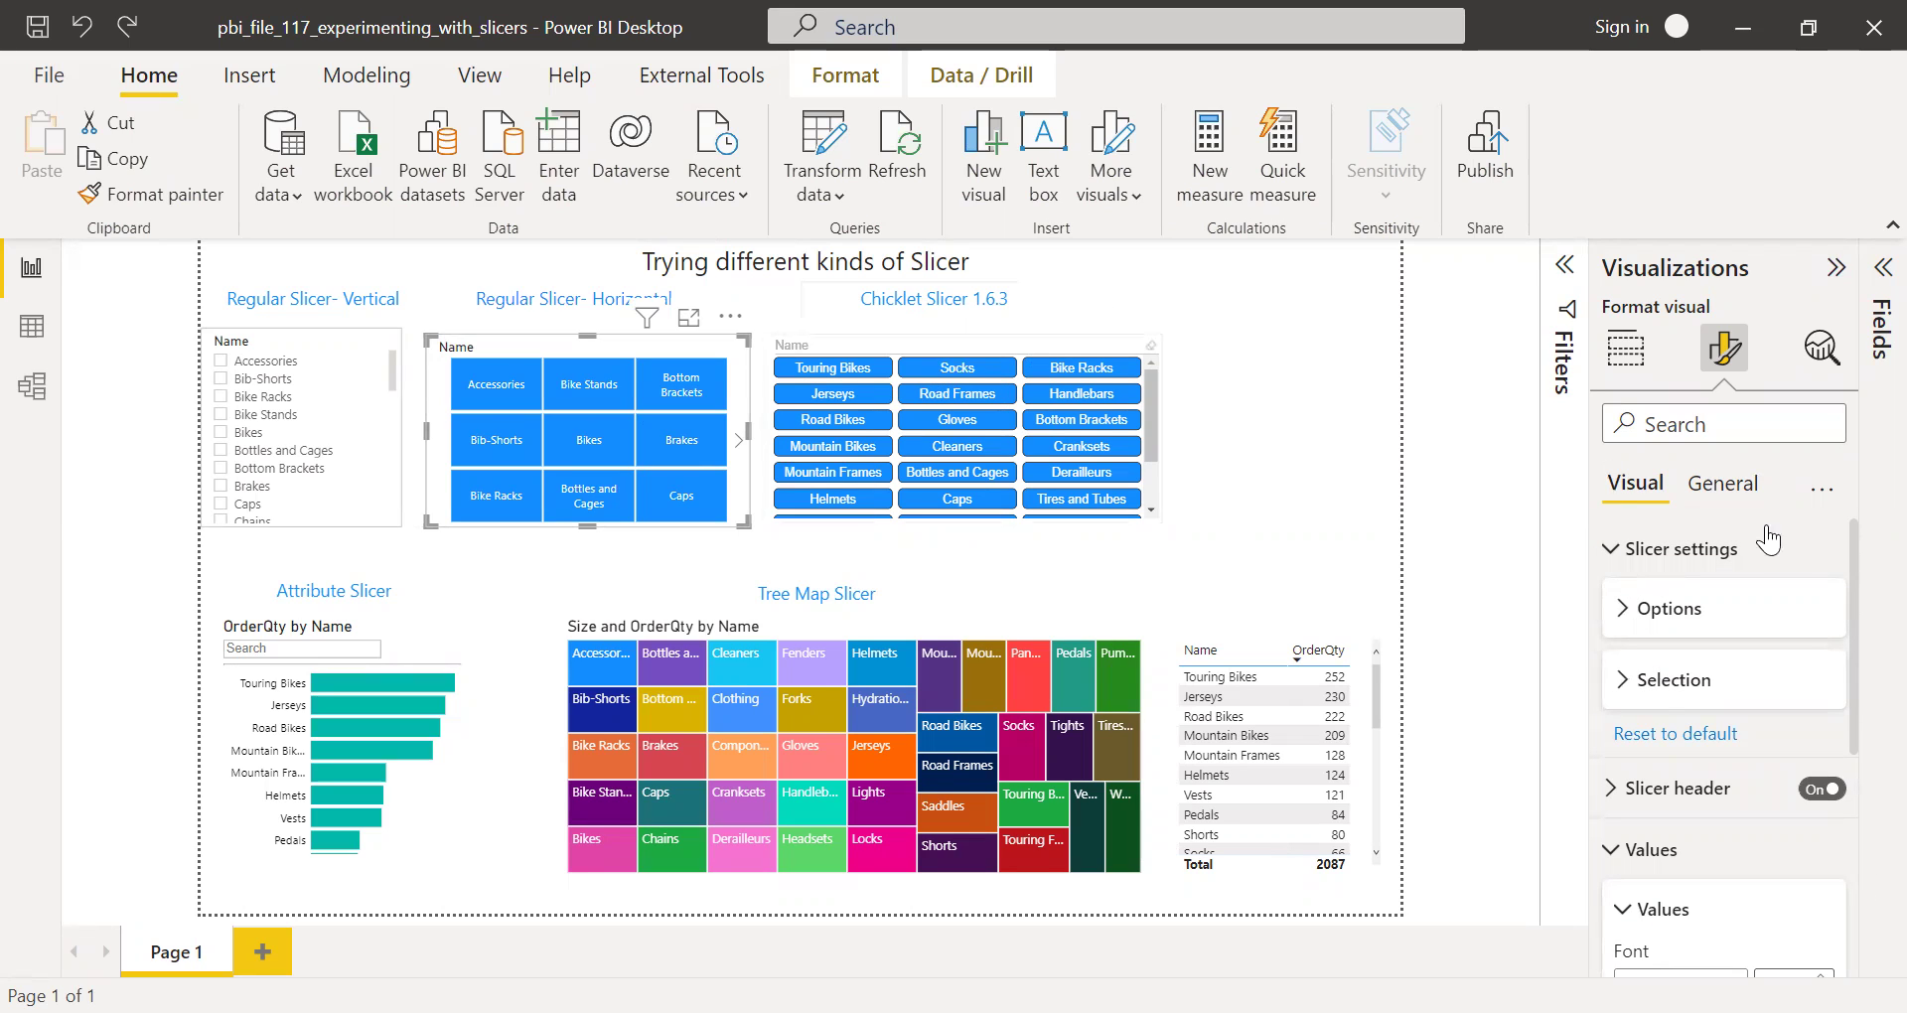
- Reselect the horizontal Name slicer and widen it so its tiles reflow into a three-by-three grid
{"action": "mouse_move", "coordinate": [647, 317]}
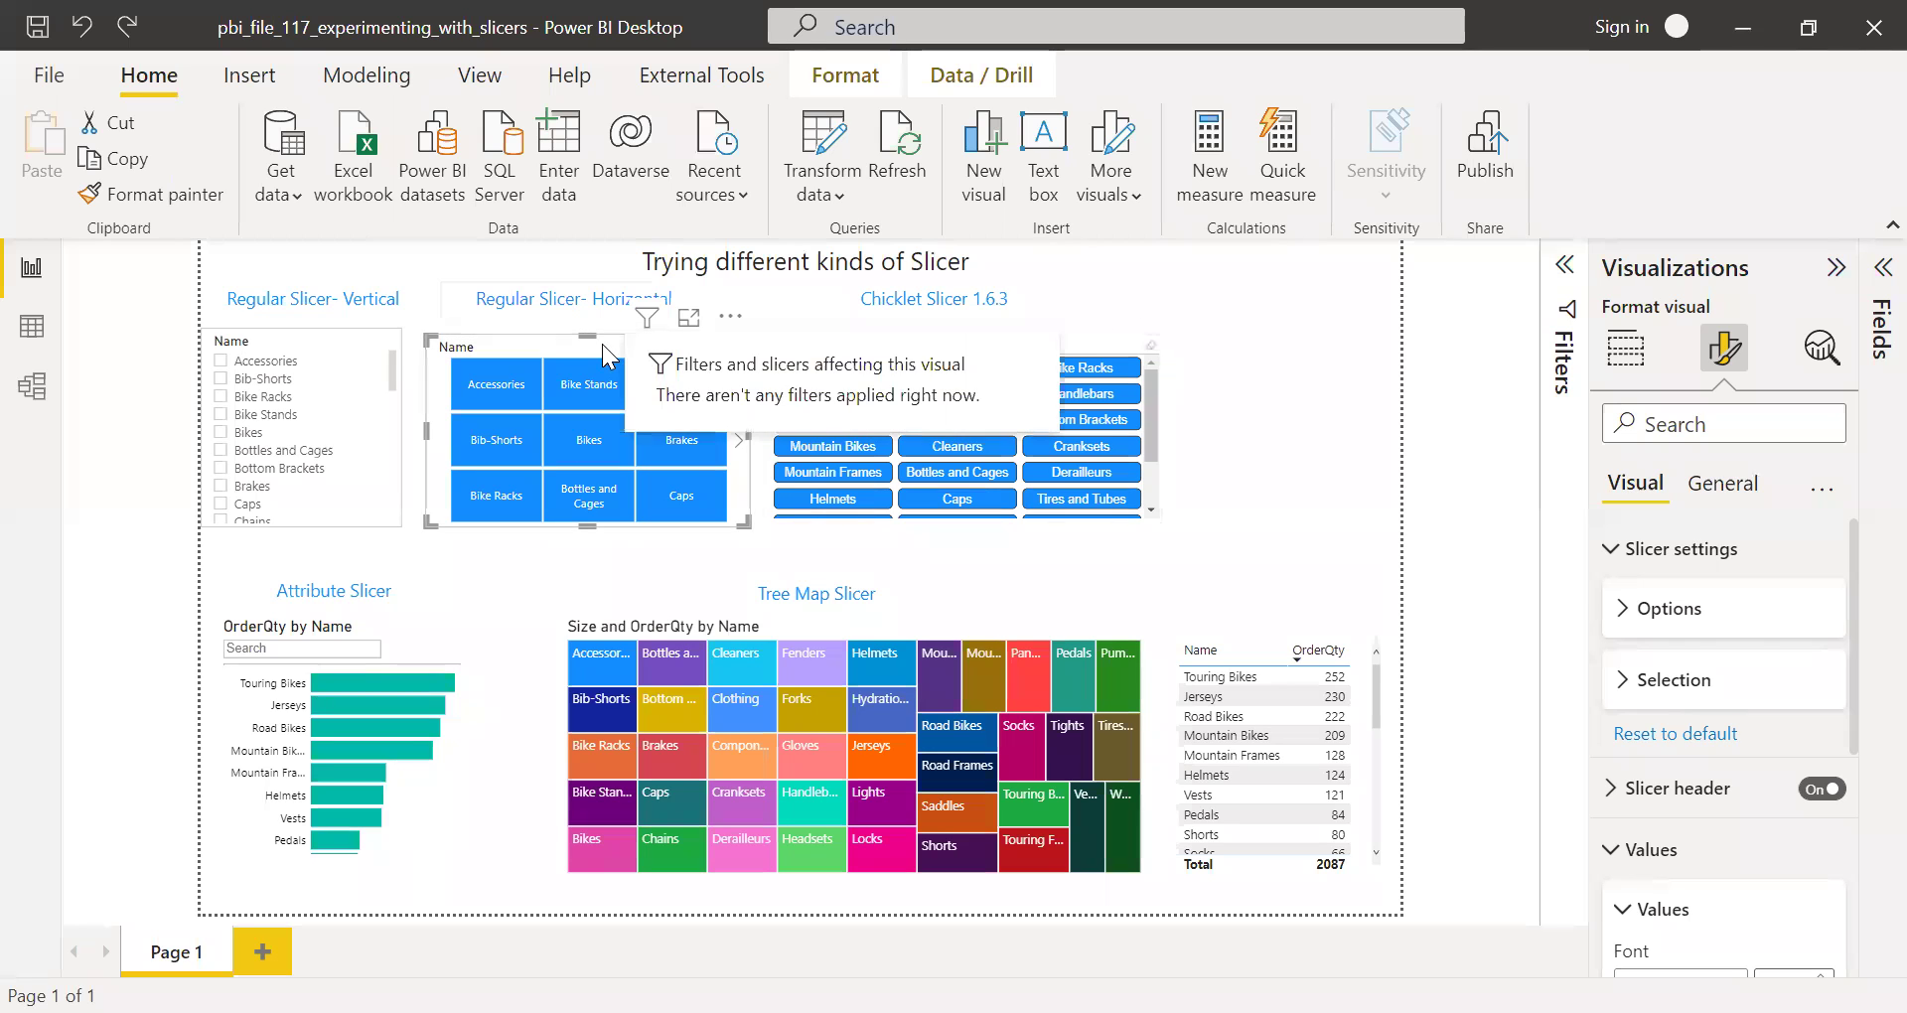
{"action": "left_click", "coordinate": [1484, 501]}
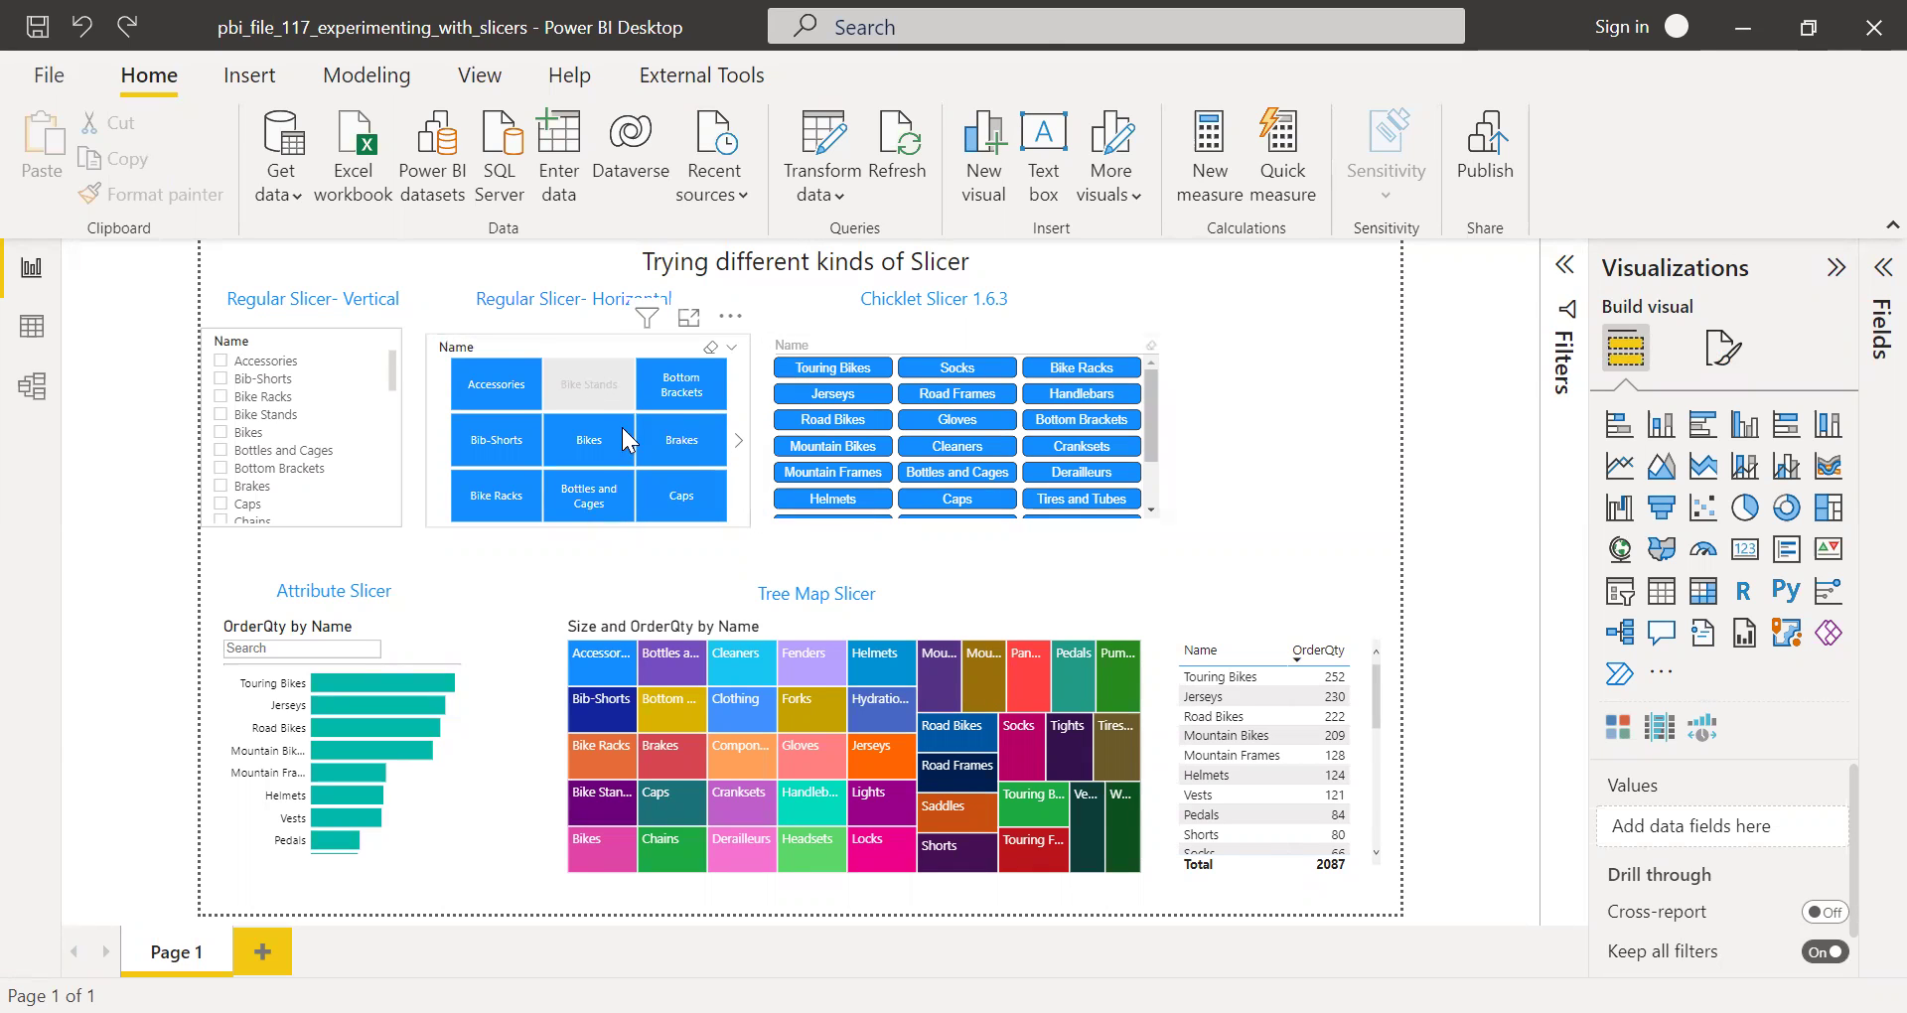
{"action": "left_click", "coordinate": [586, 351]}
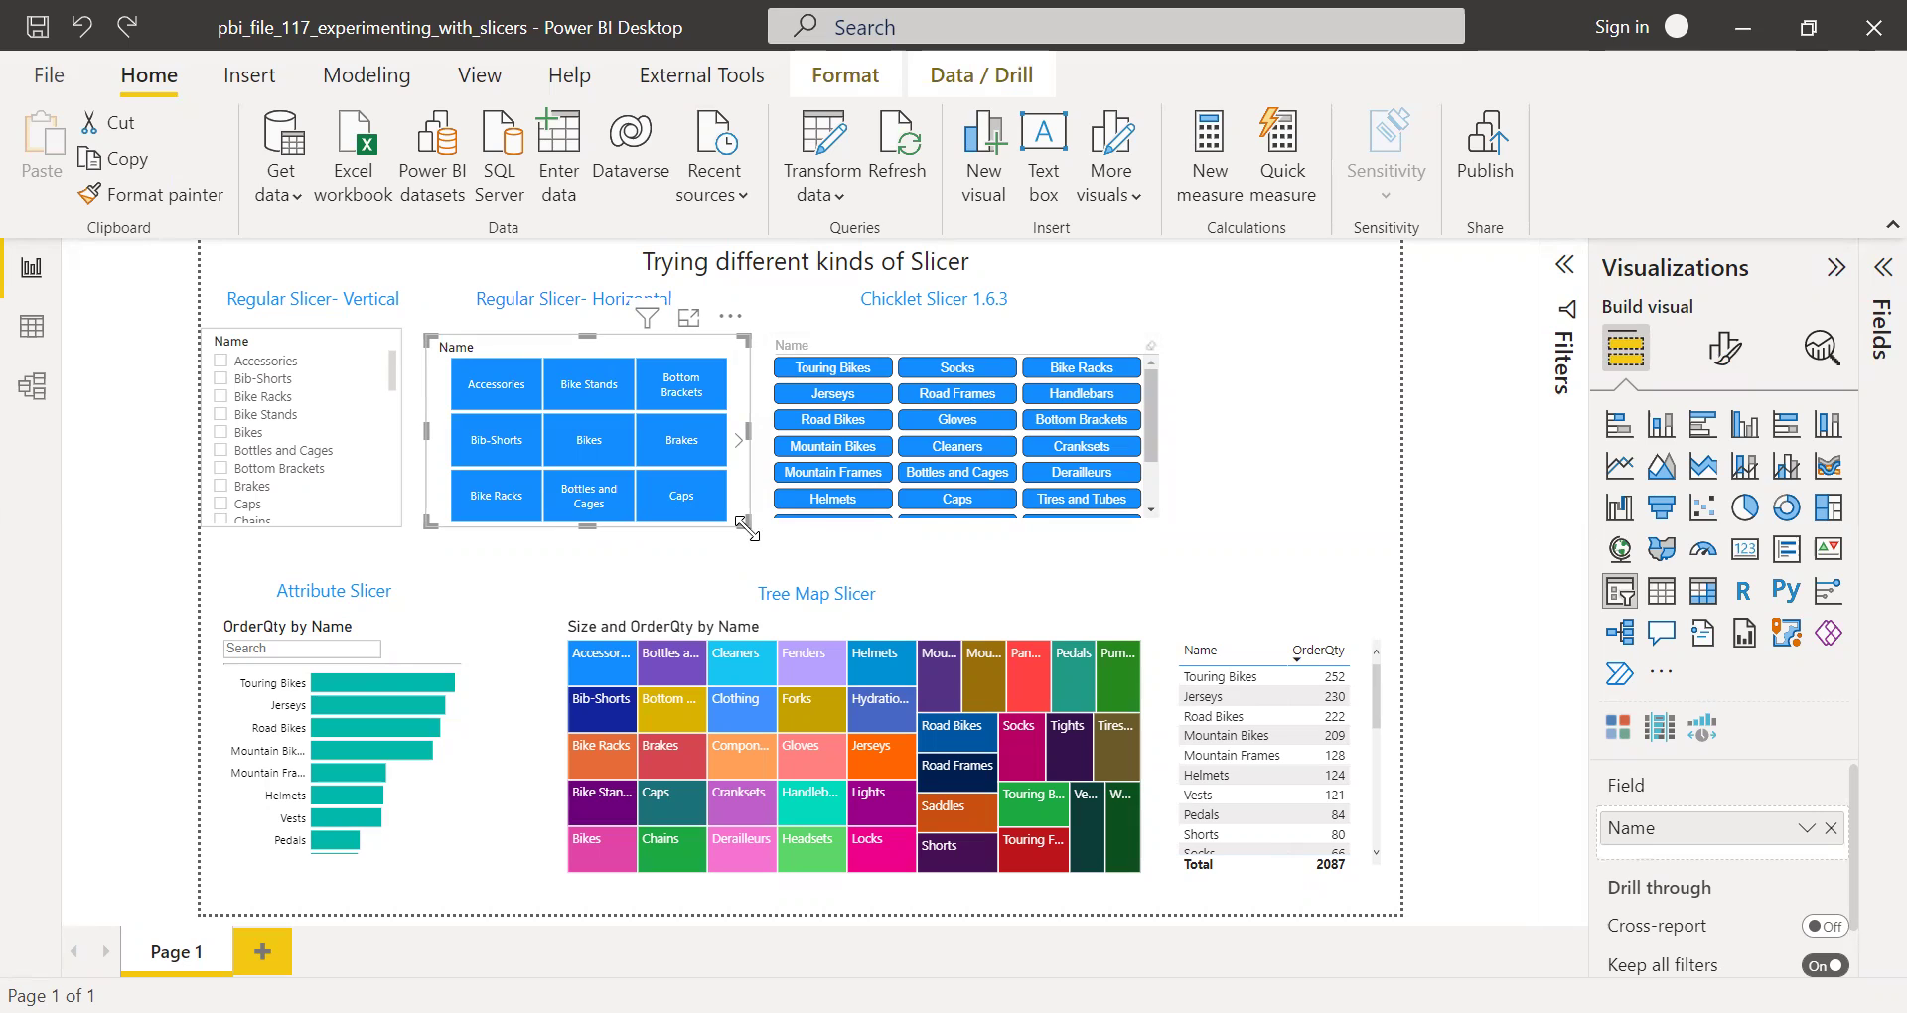
{"action": "mouse_move", "coordinate": [745, 525]}
{"action": "left_mouse_down"}
{"action": "mouse_move", "coordinate": [814, 607]}
{"action": "mouse_move", "coordinate": [713, 528]}
{"action": "mouse_move", "coordinate": [568, 479]}
{"action": "mouse_move", "coordinate": [741, 542]}
{"action": "mouse_move", "coordinate": [751, 525]}
{"action": "left_mouse_up"}
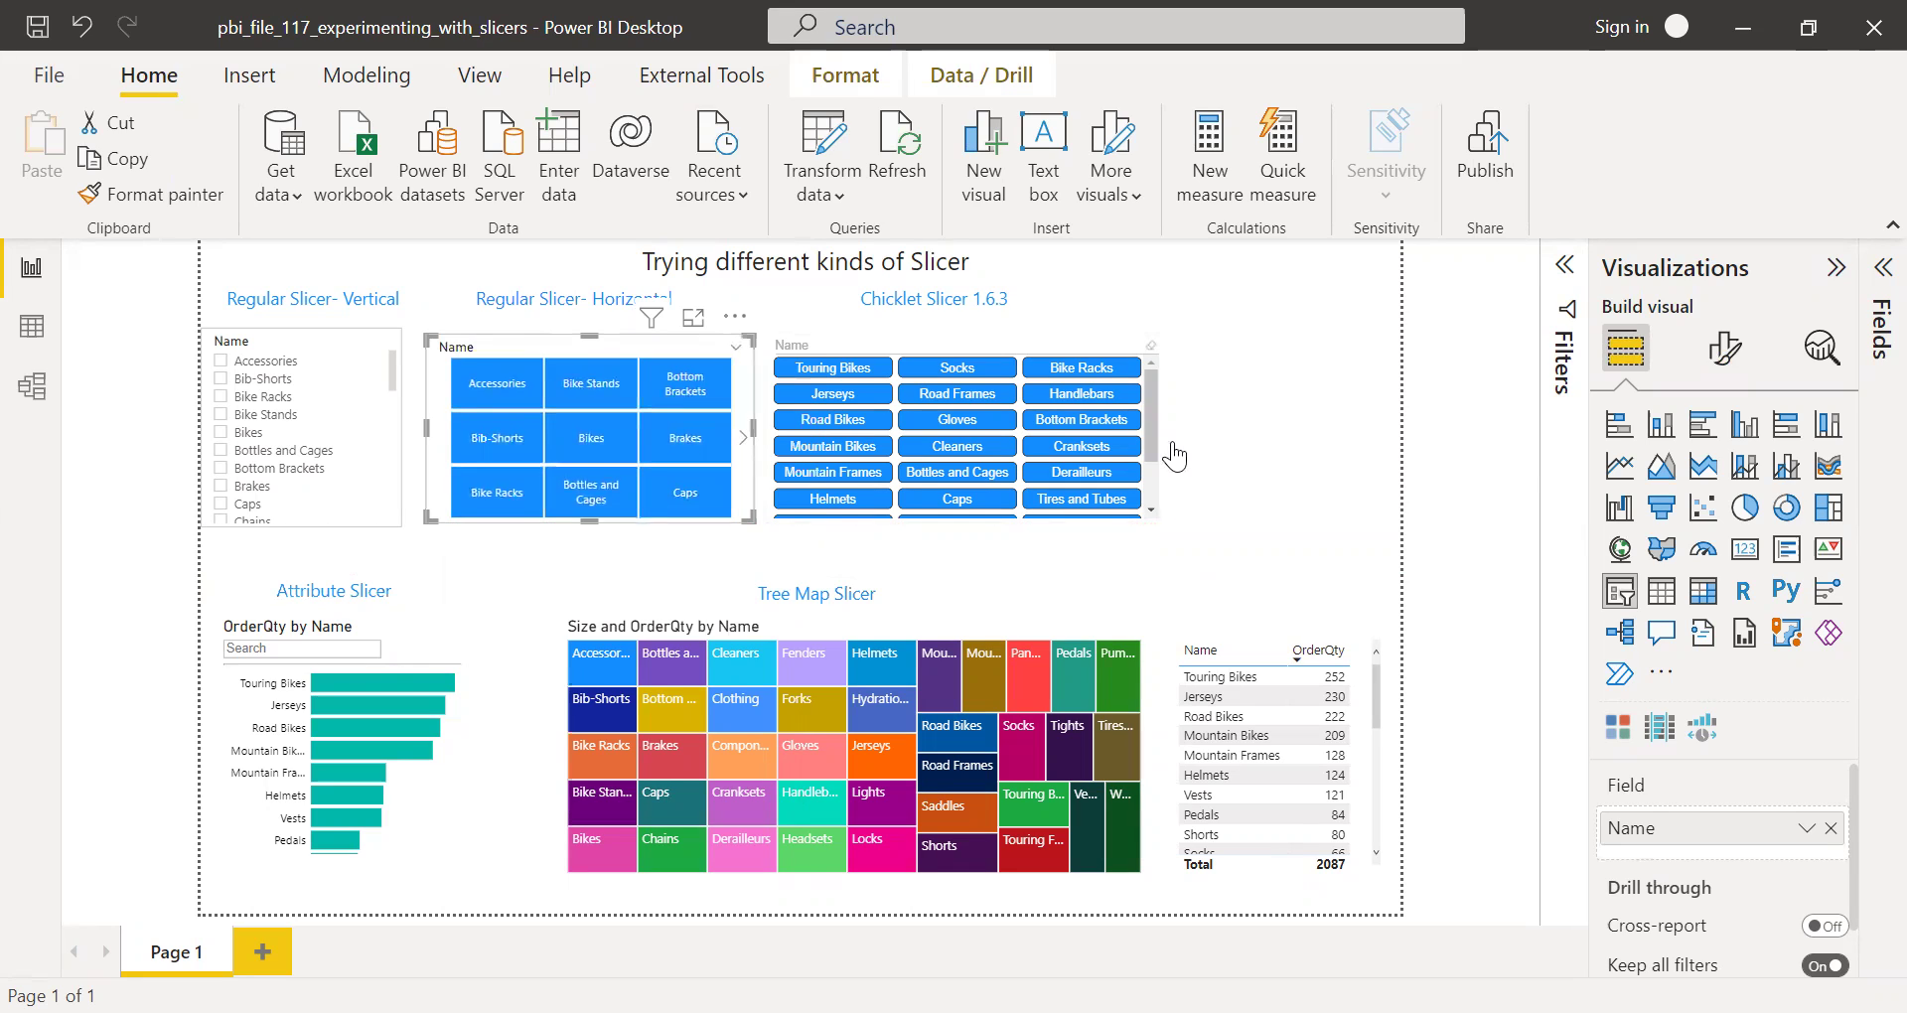
- Check the more-visuals options, then open the Chiclet Slicer's menu with Search, Export data and Remove
{"action": "left_click", "coordinate": [1308, 415]}
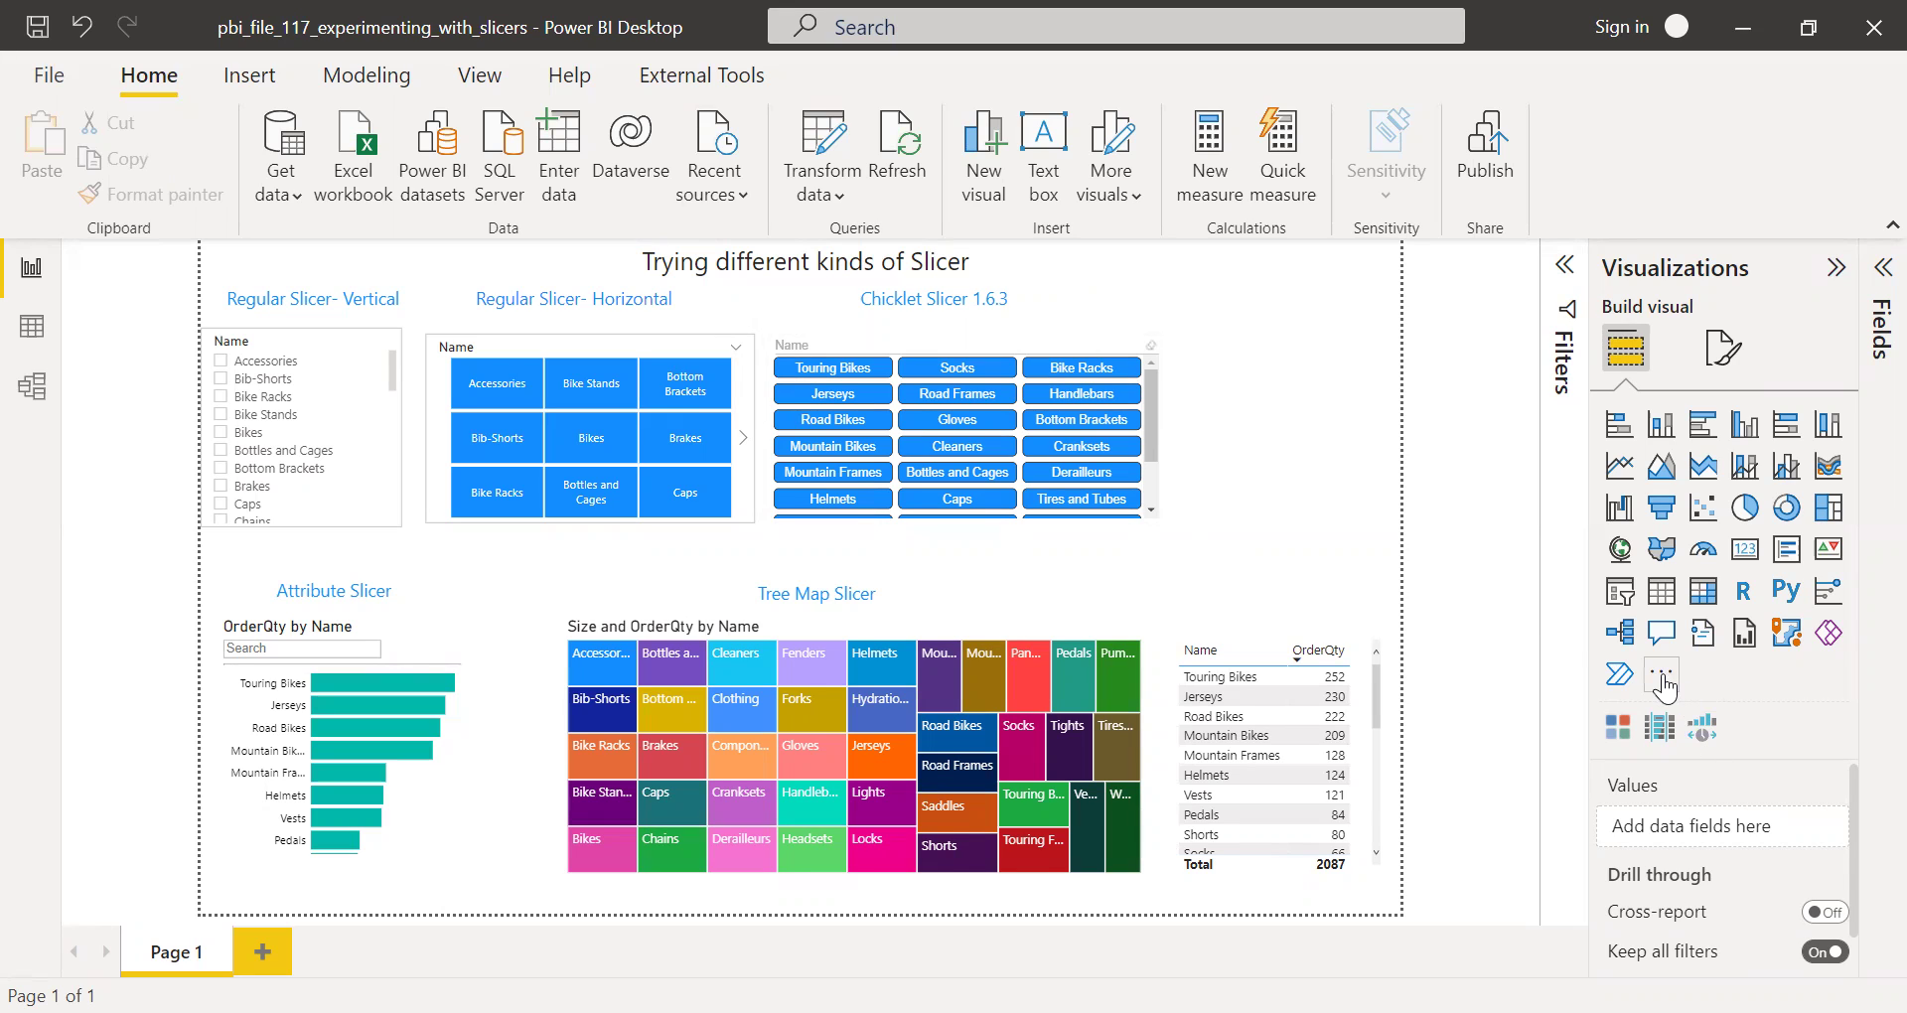
{"action": "left_click", "coordinate": [1663, 682]}
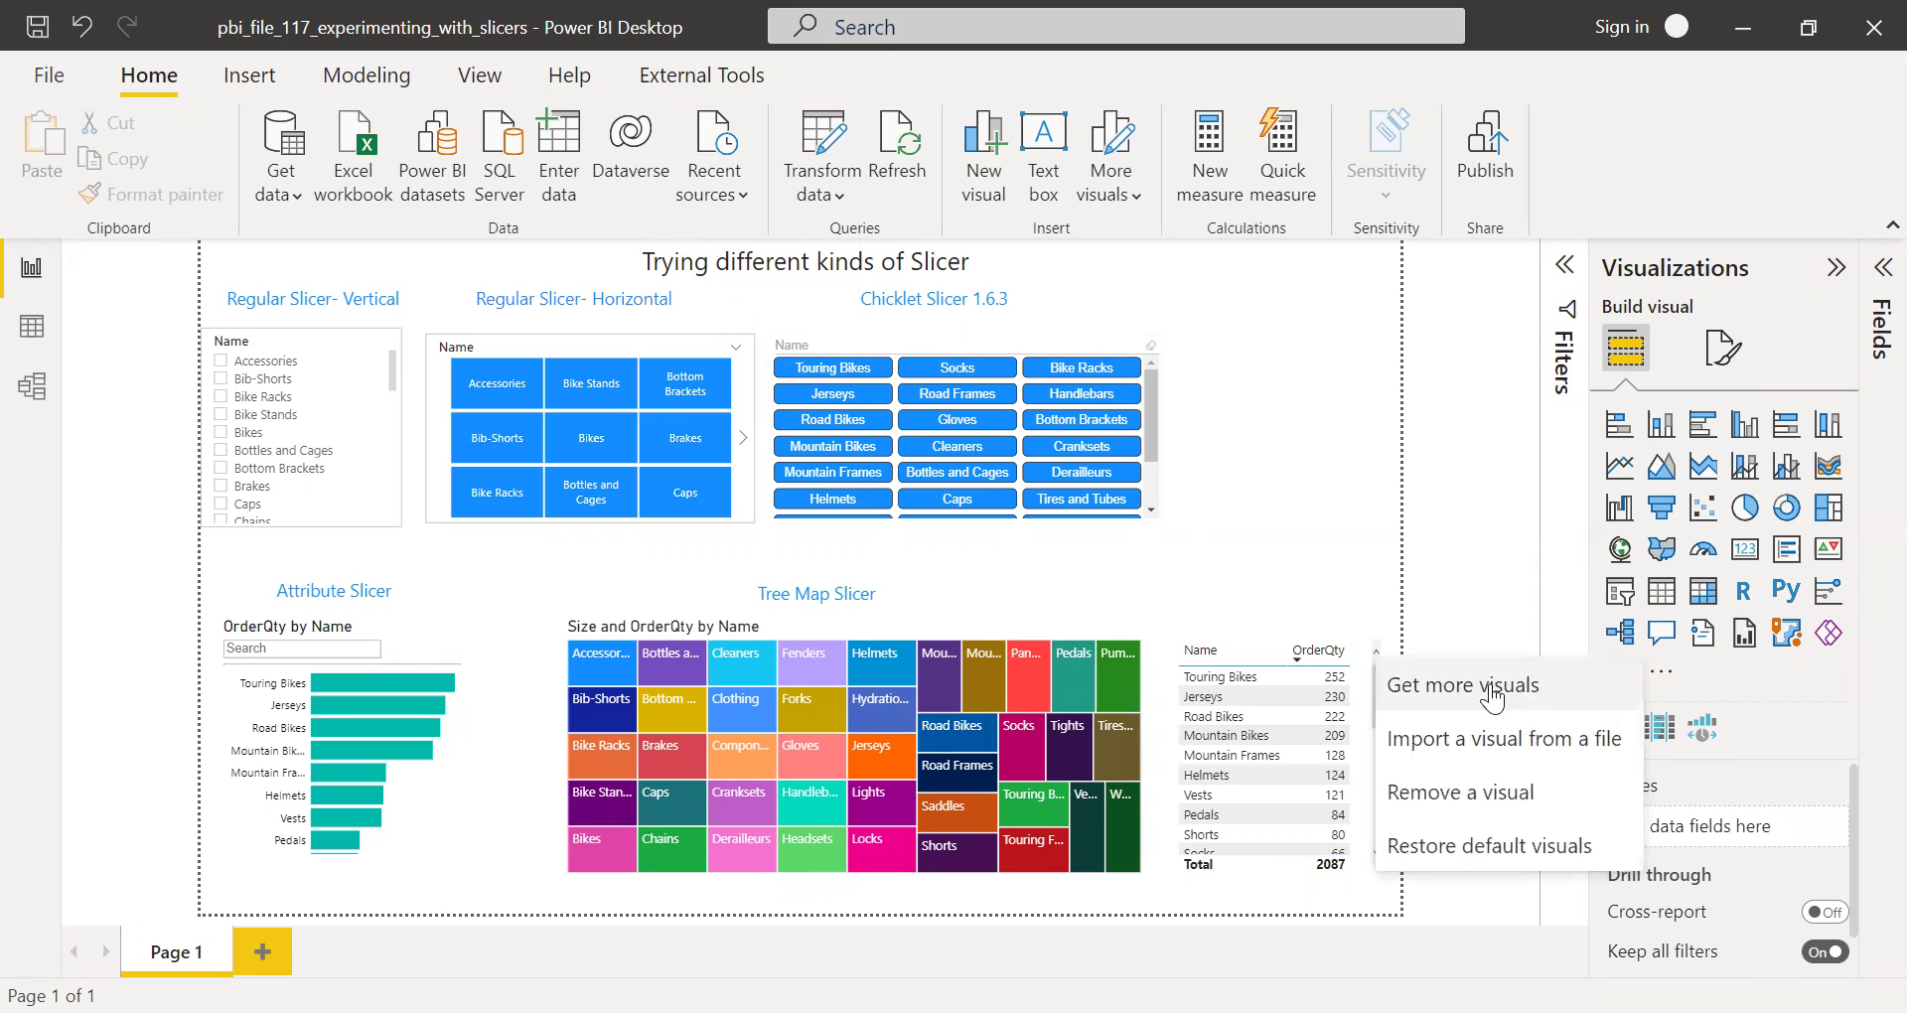
{"action": "left_click", "coordinate": [1661, 671]}
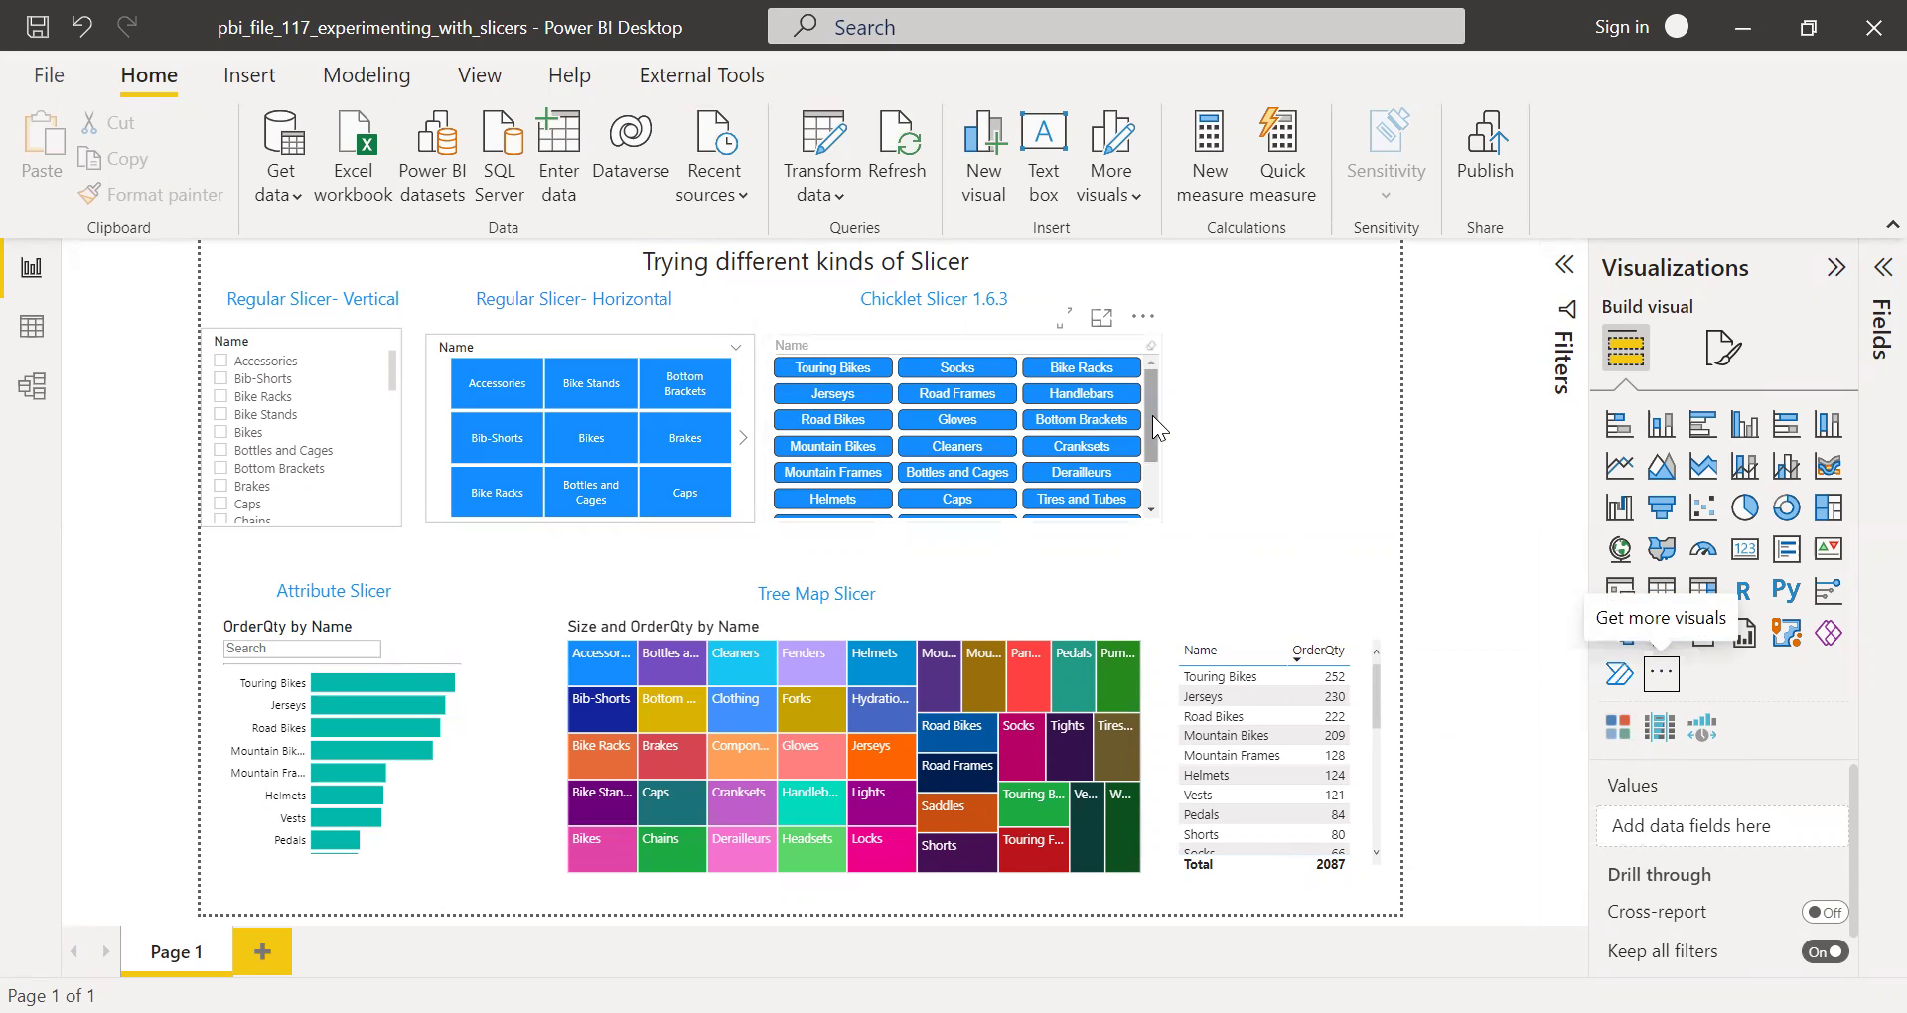
{"action": "left_click", "coordinate": [1143, 316]}
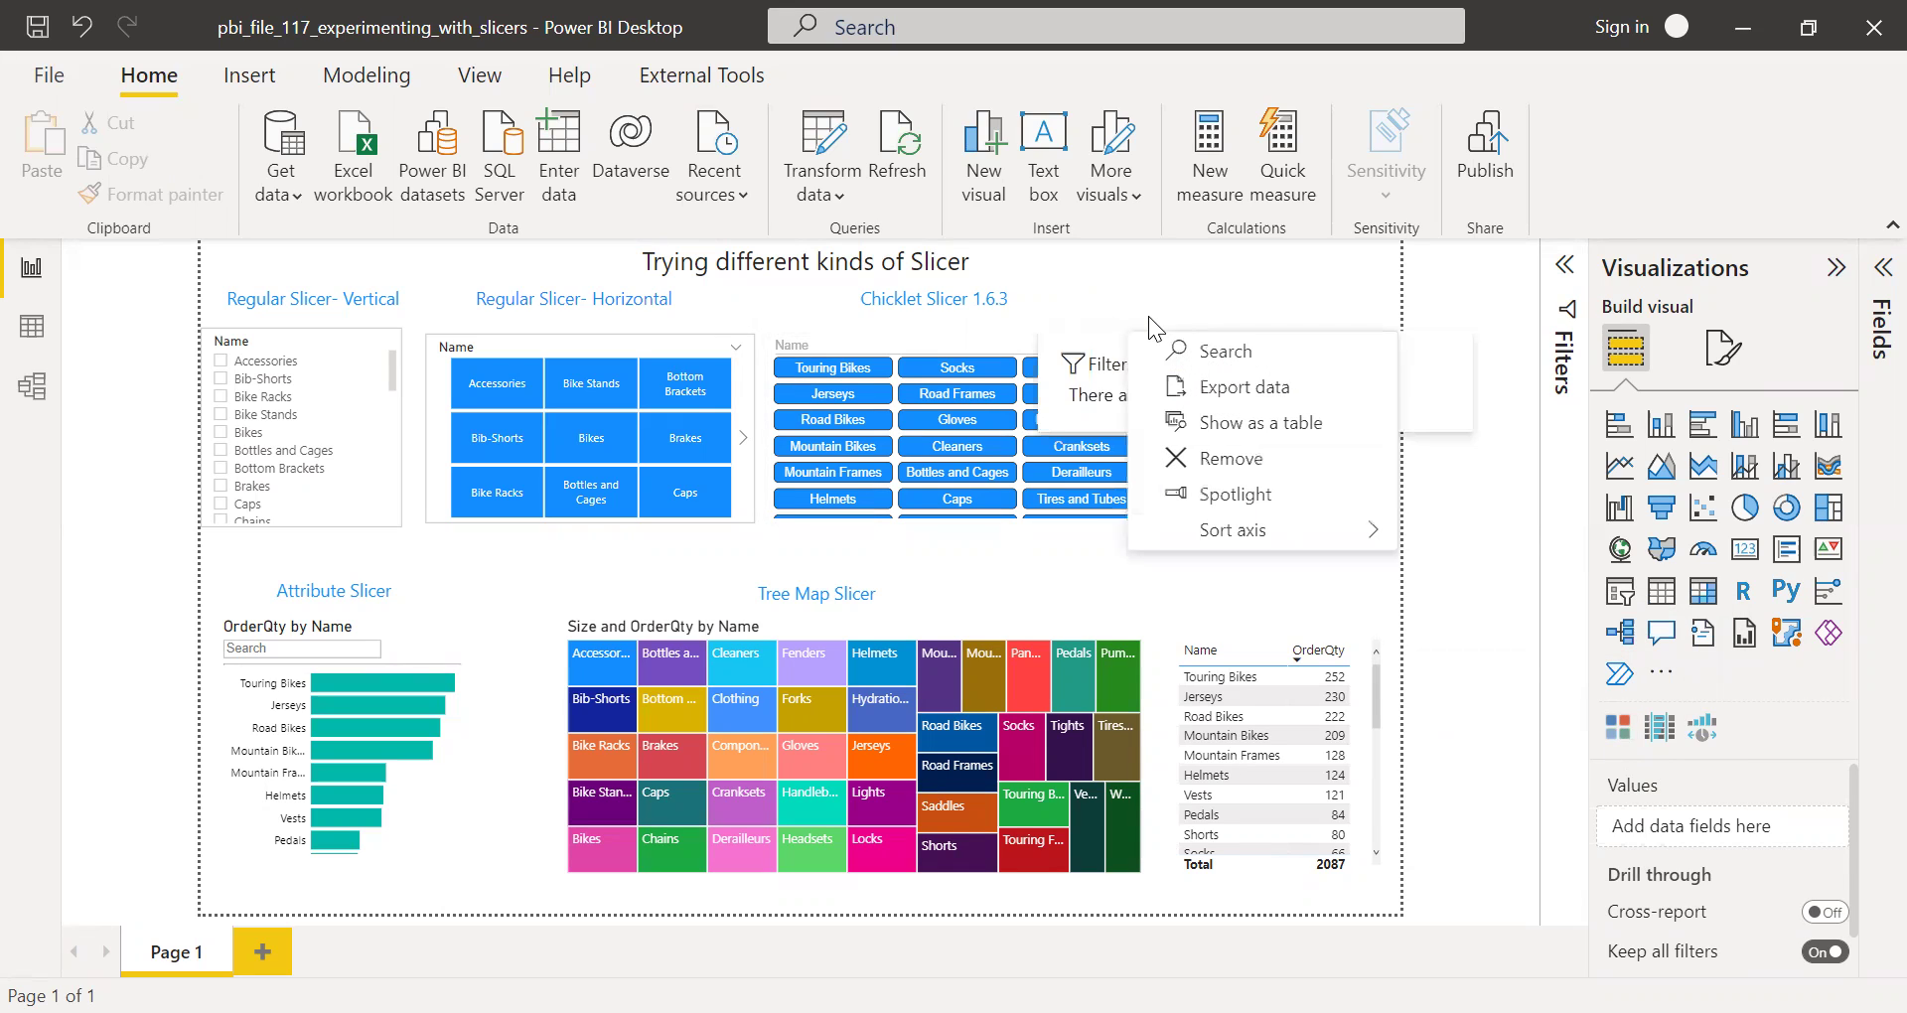
- In the Chiclet Slicer's General format settings, switch Orientation to Horizontal and back to Vertical
{"action": "right_click", "coordinate": [1012, 351]}
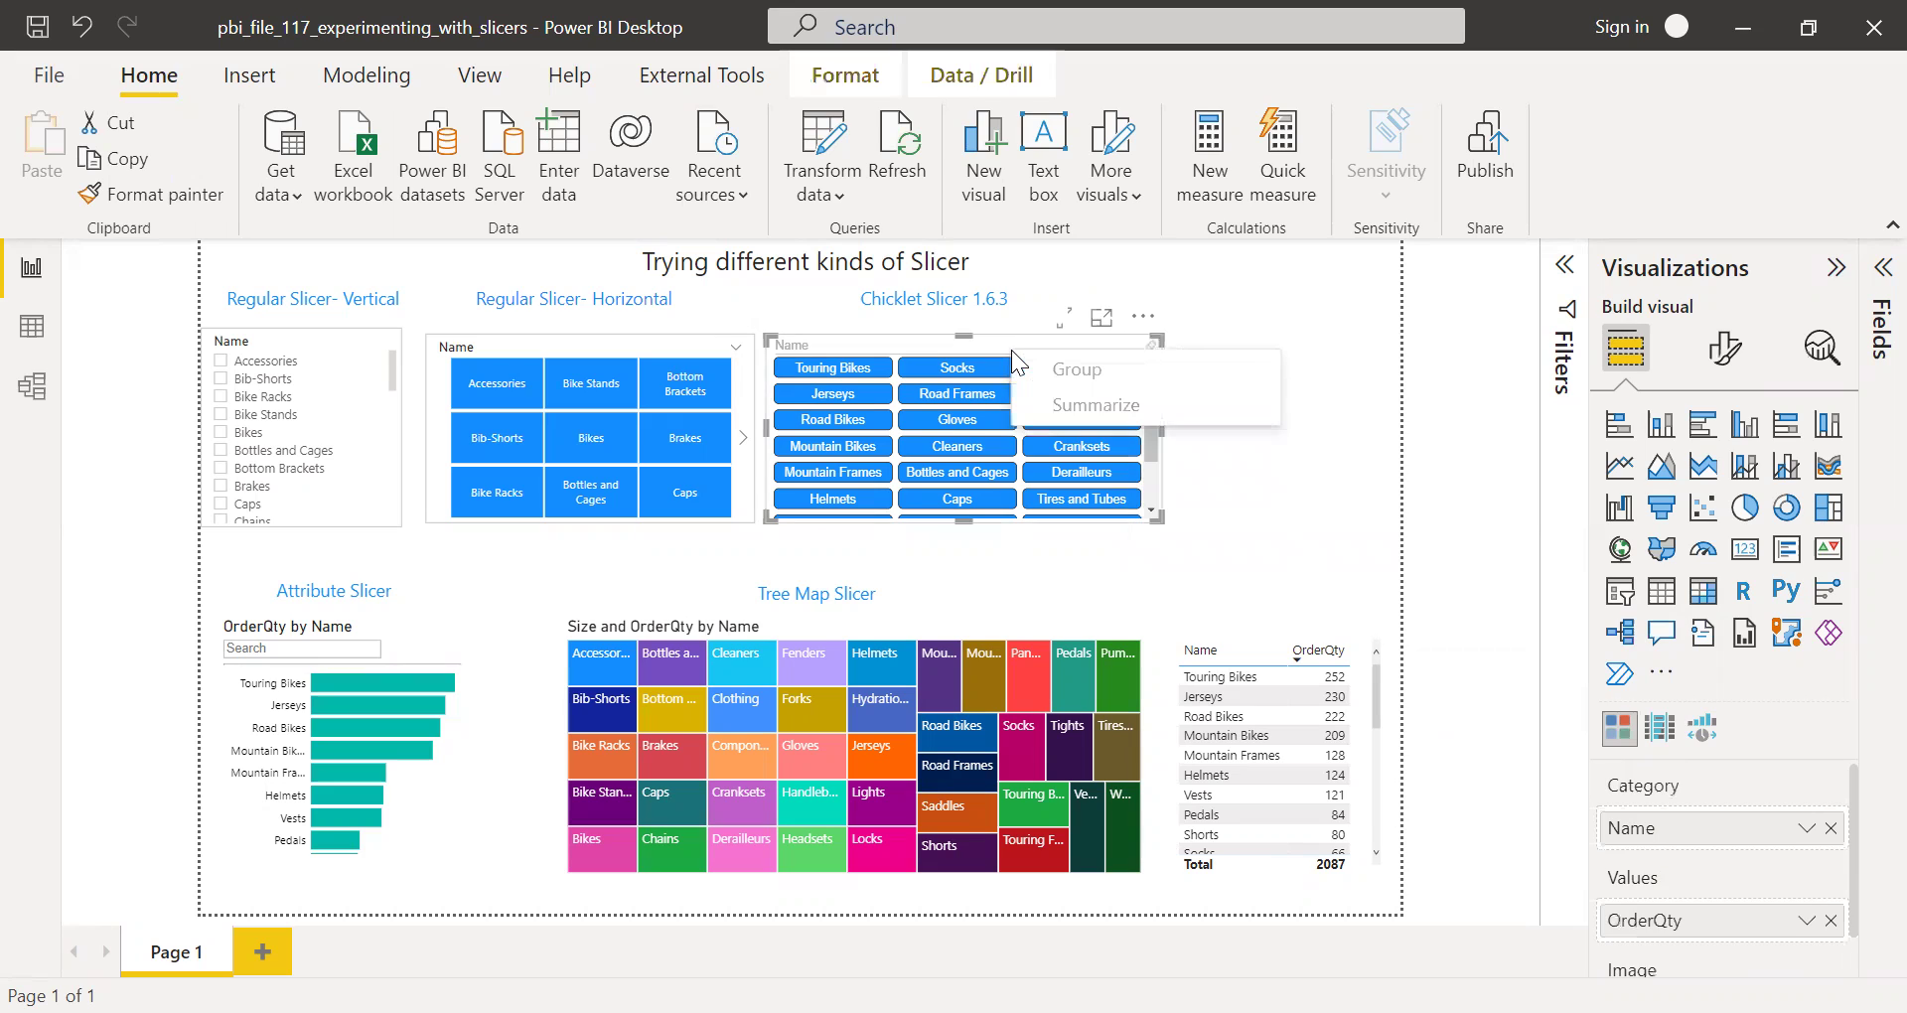
{"action": "left_click", "coordinate": [1730, 359]}
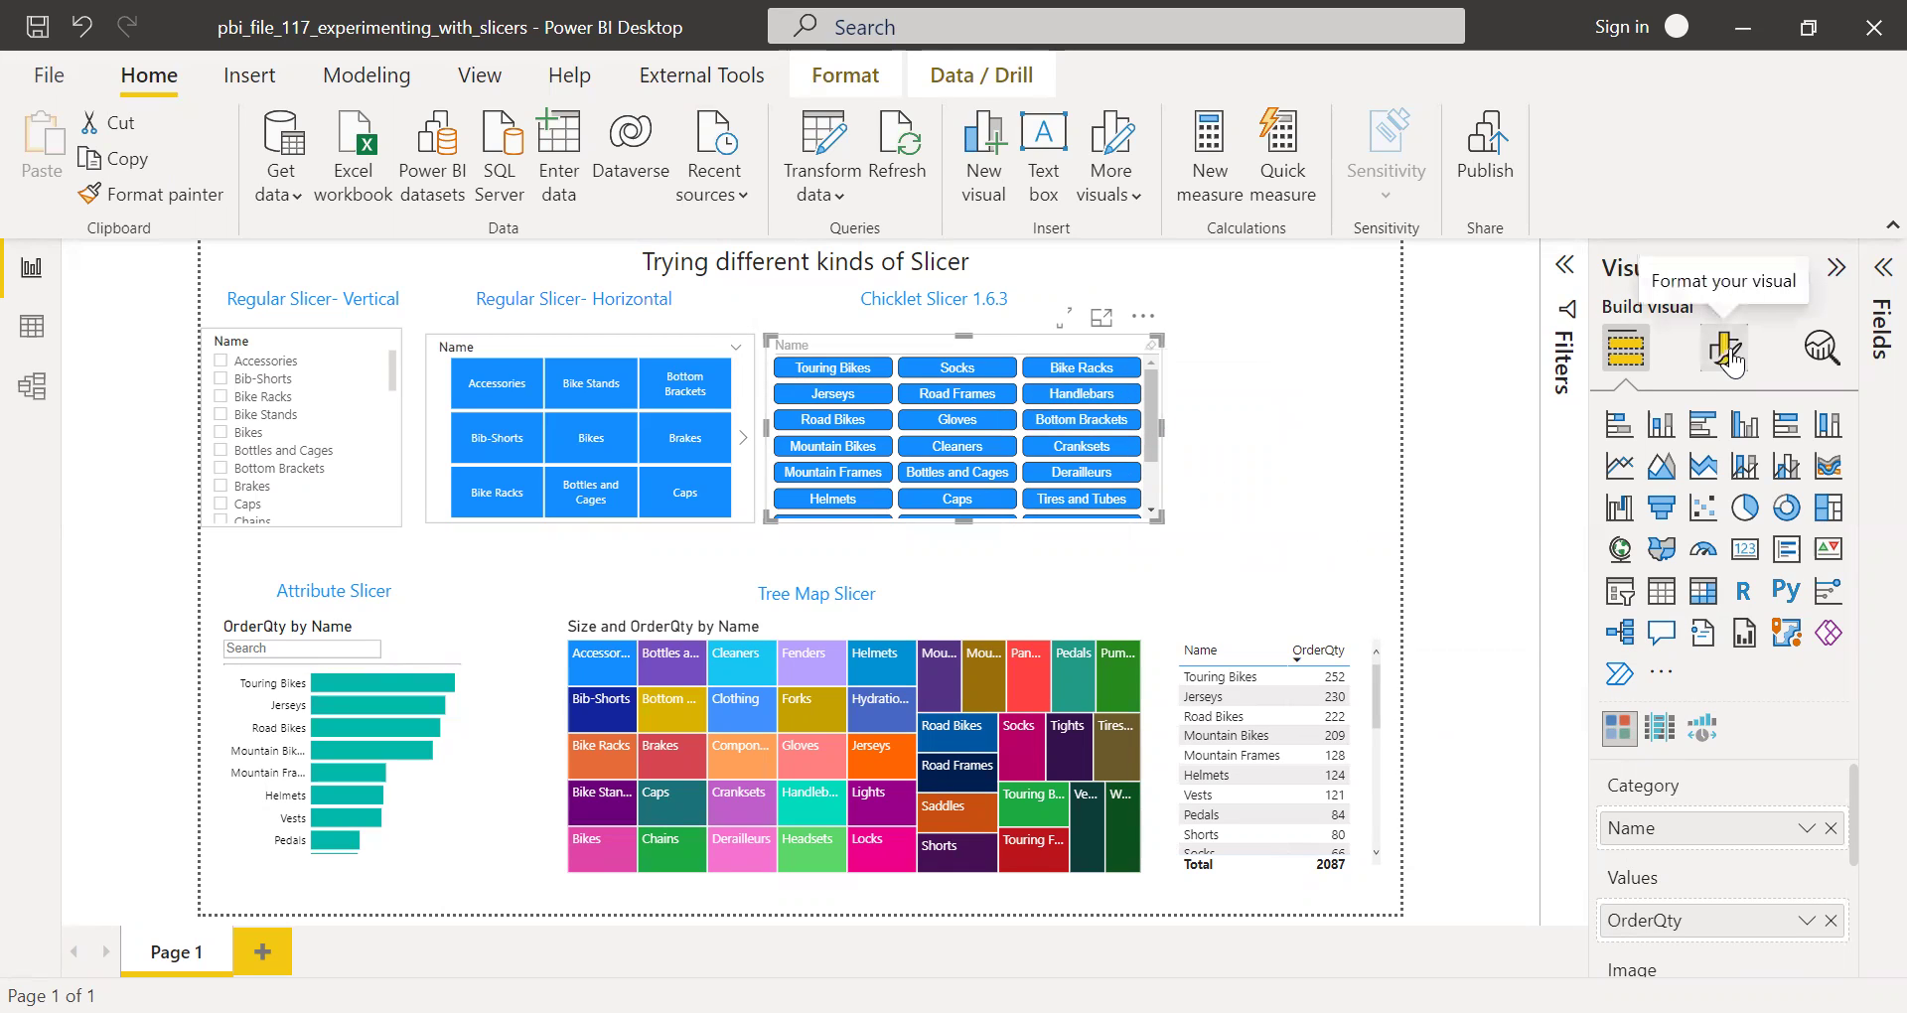
{"action": "left_click", "coordinate": [1727, 359]}
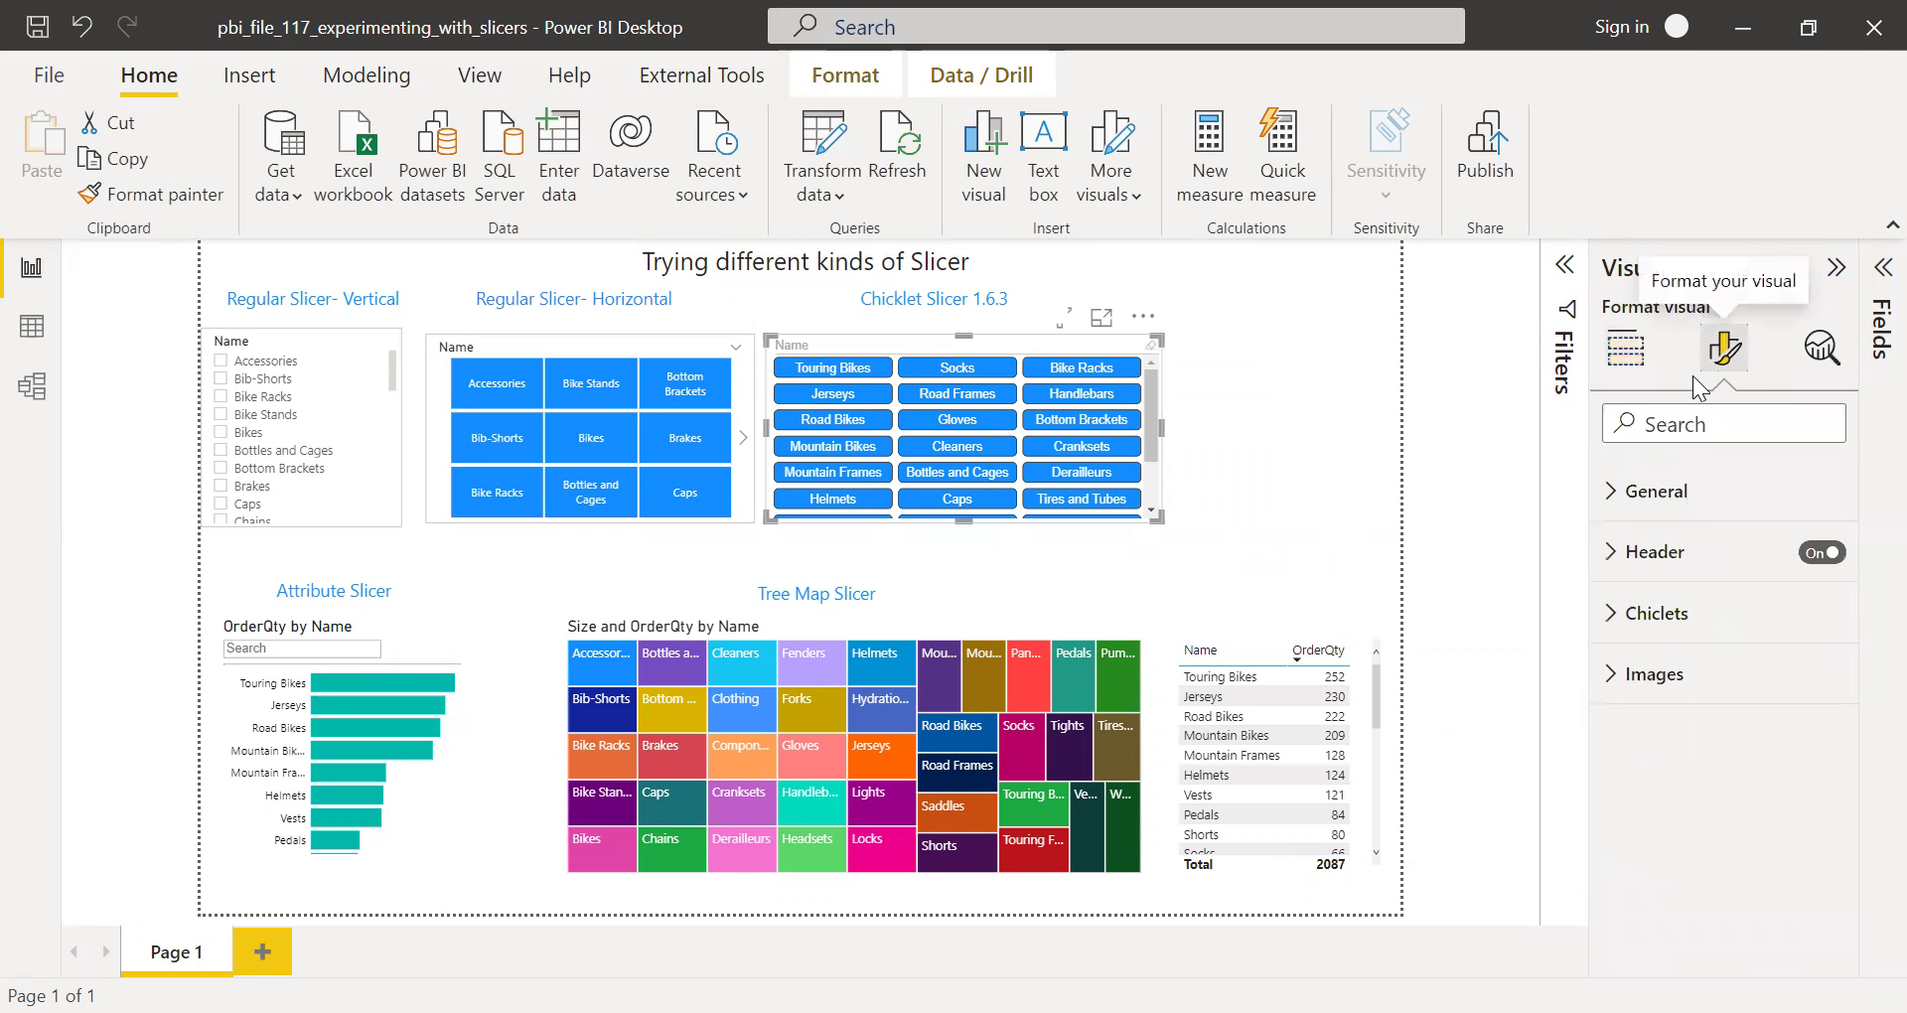
{"action": "left_click", "coordinate": [1610, 551]}
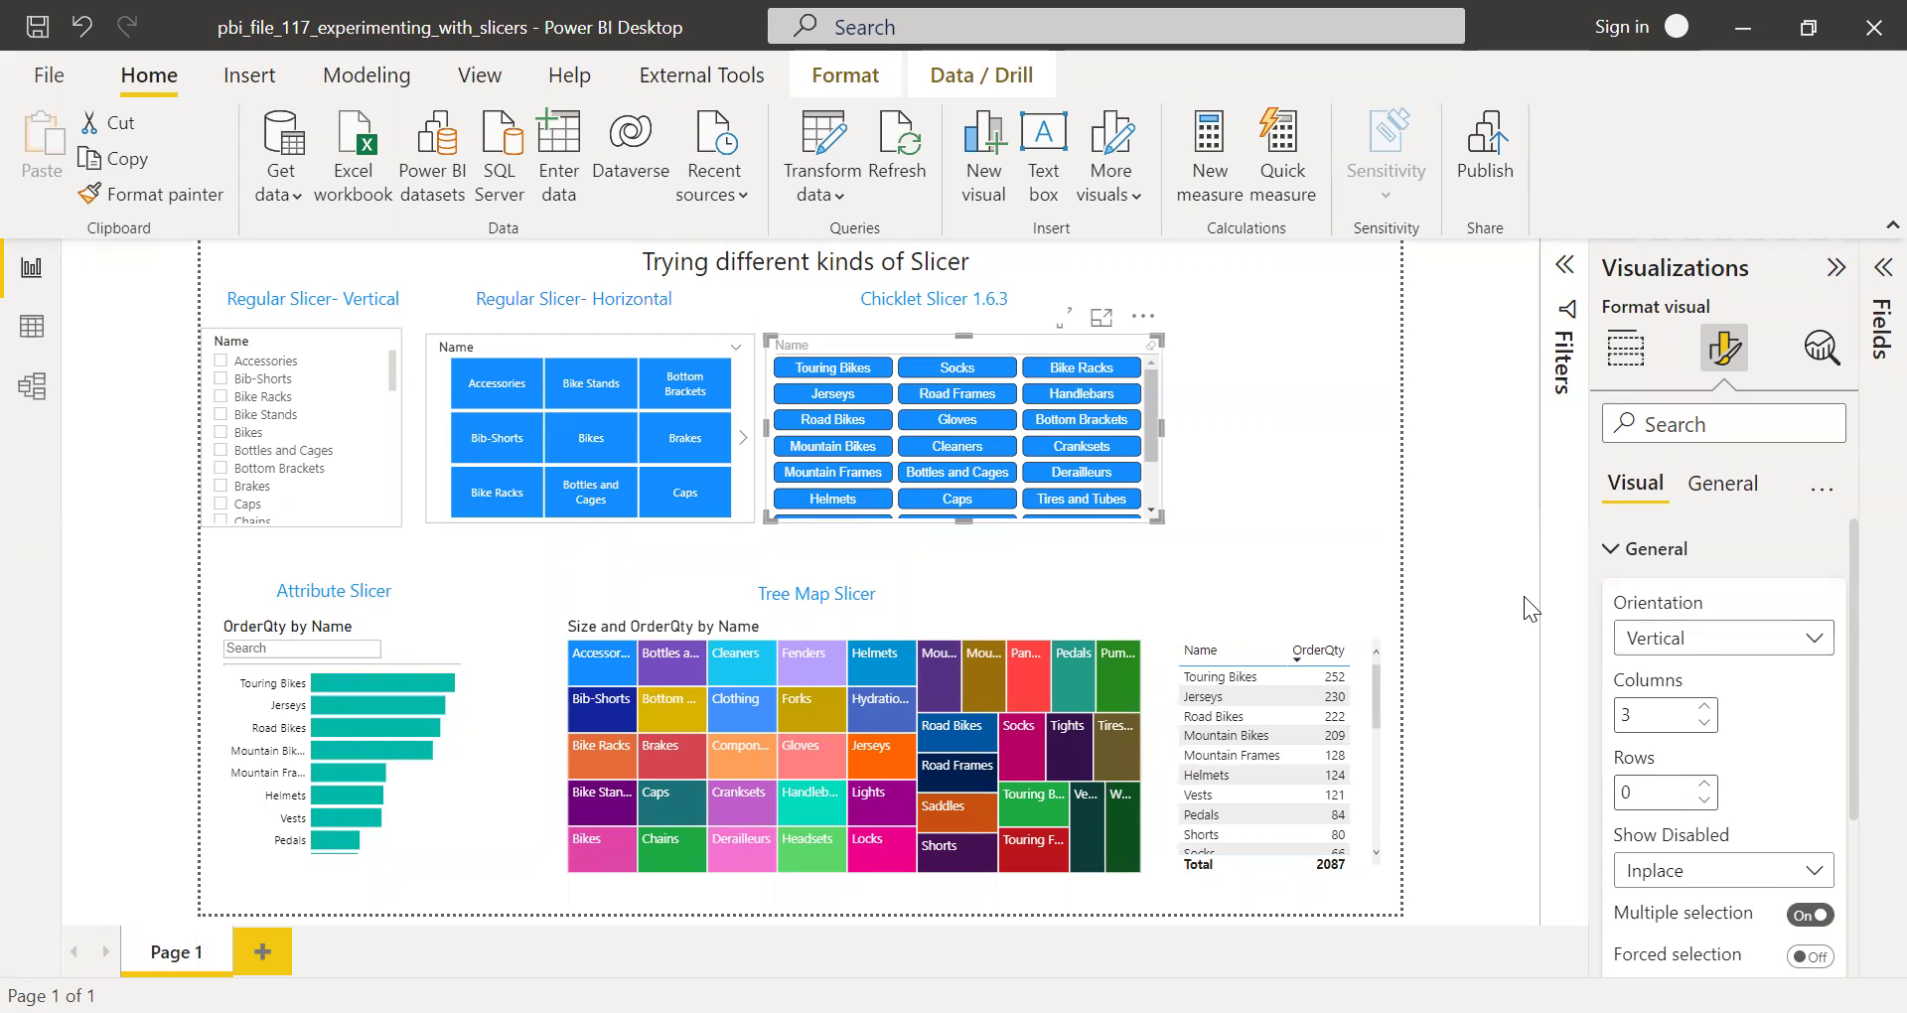
{"action": "left_click", "coordinate": [1816, 644]}
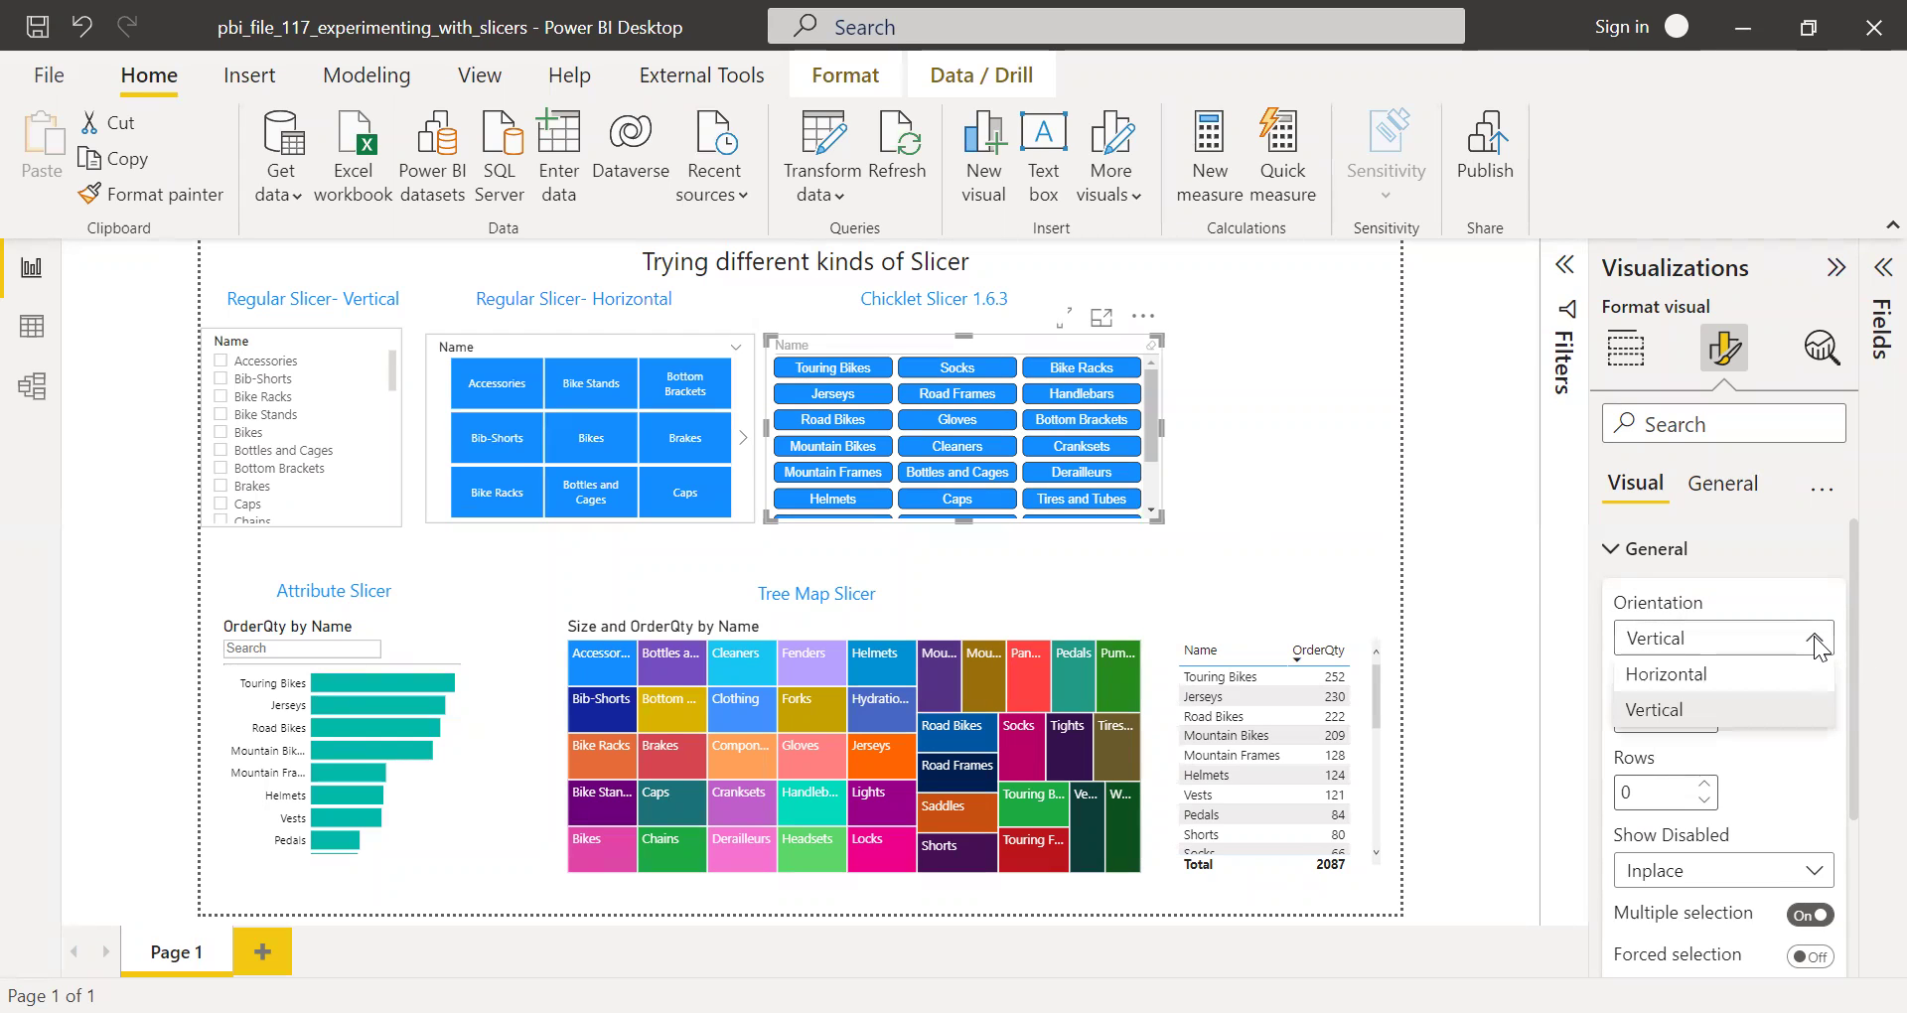
{"action": "left_click", "coordinate": [1721, 674]}
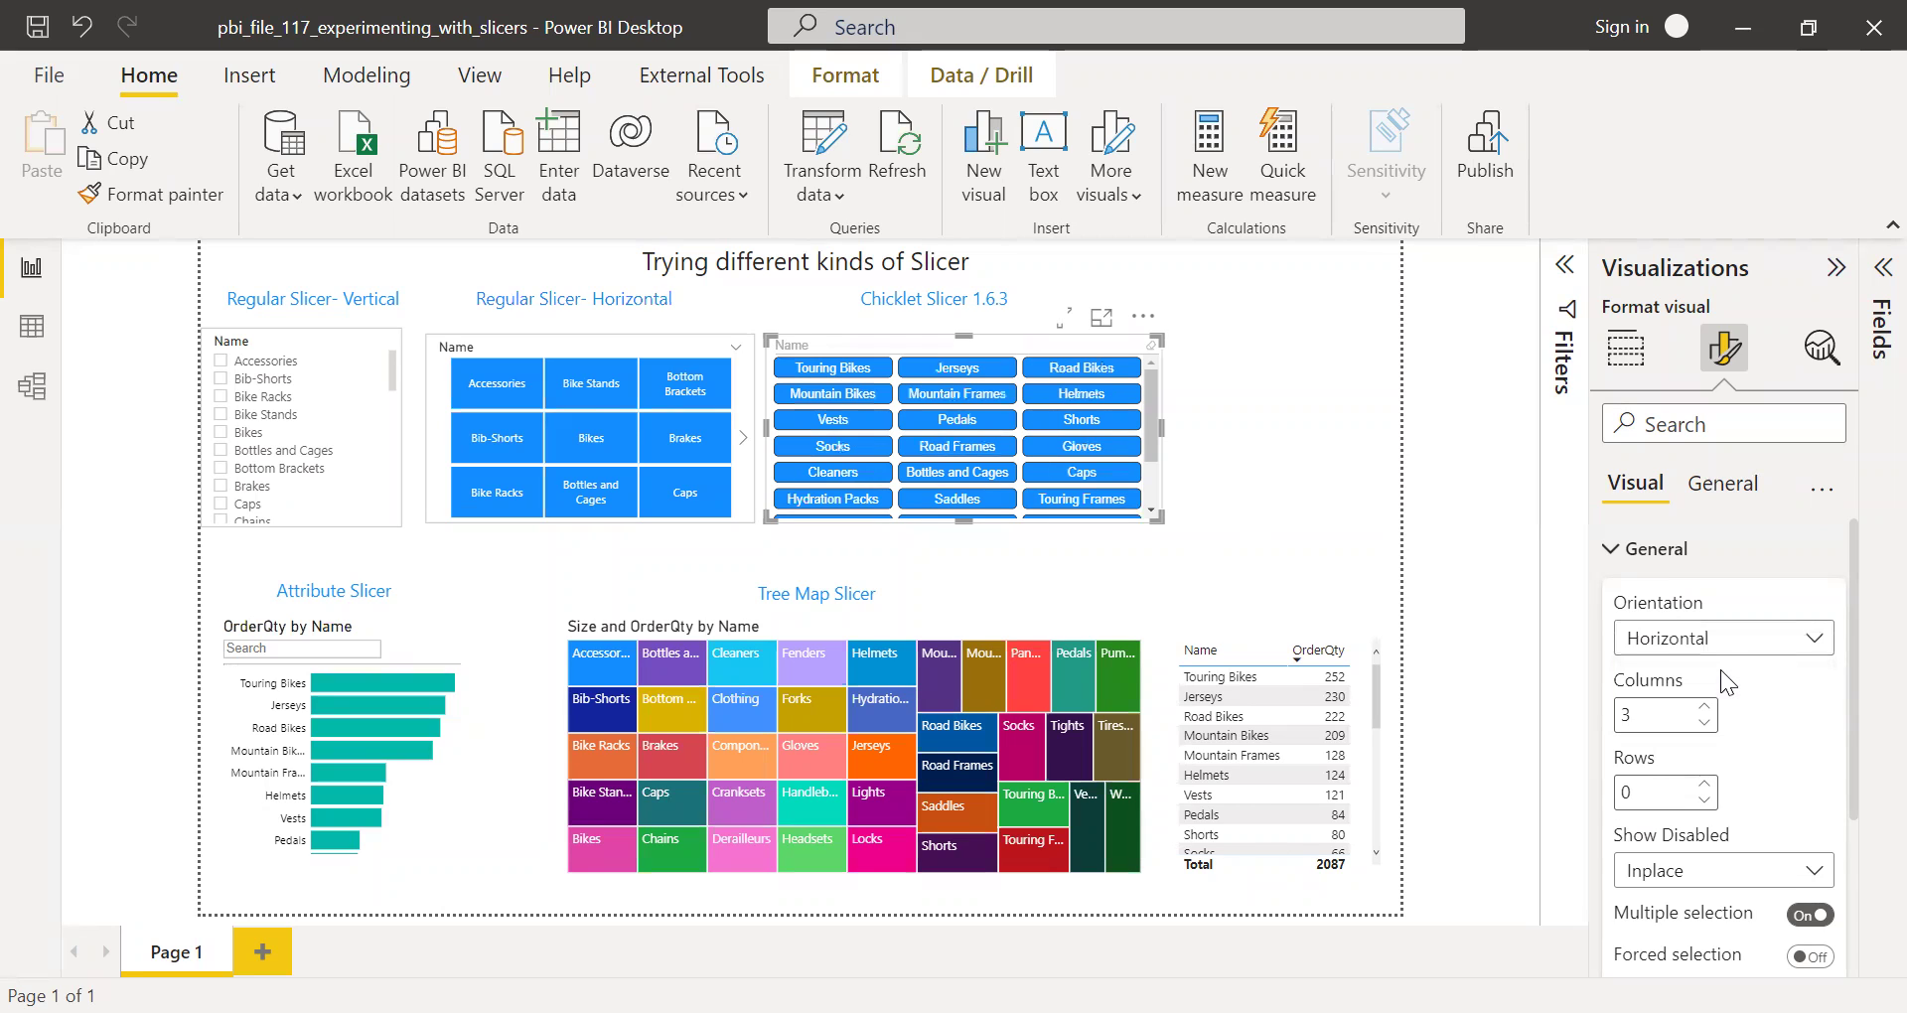
{"action": "left_click", "coordinate": [1806, 641]}
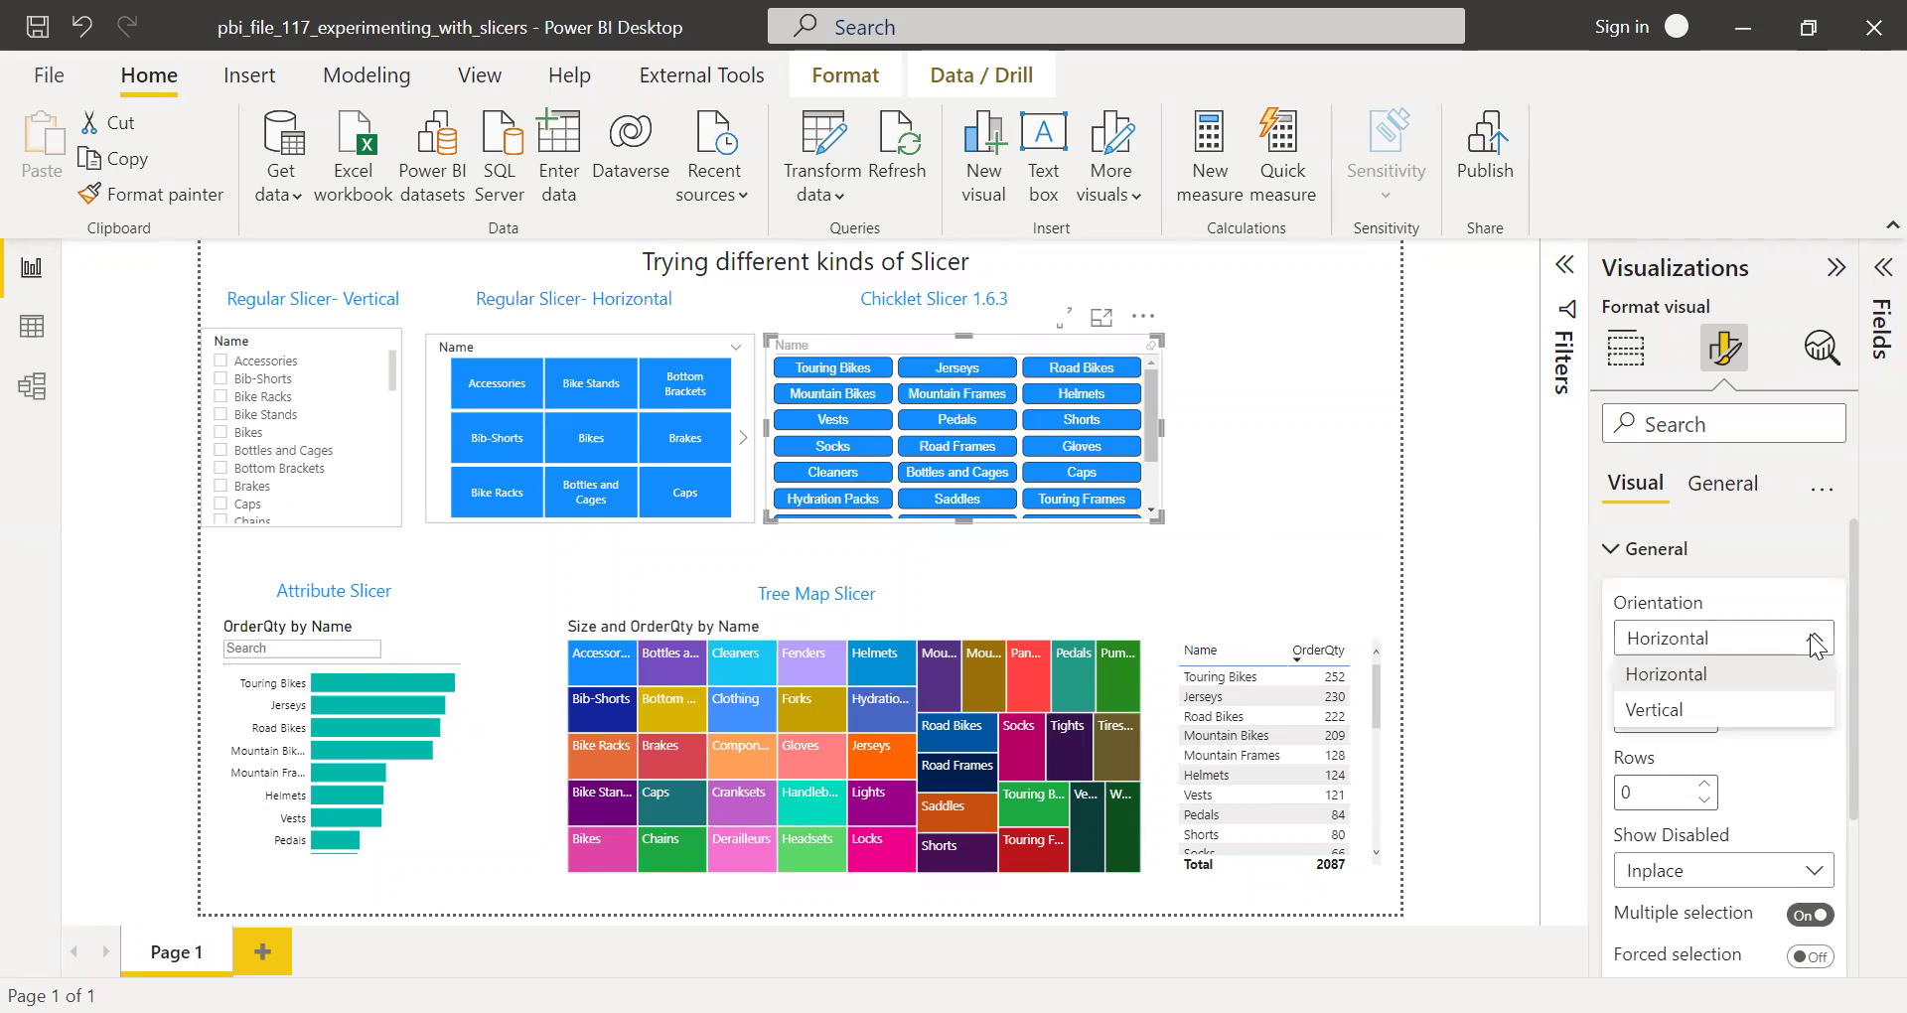
{"action": "left_click", "coordinate": [1682, 710]}
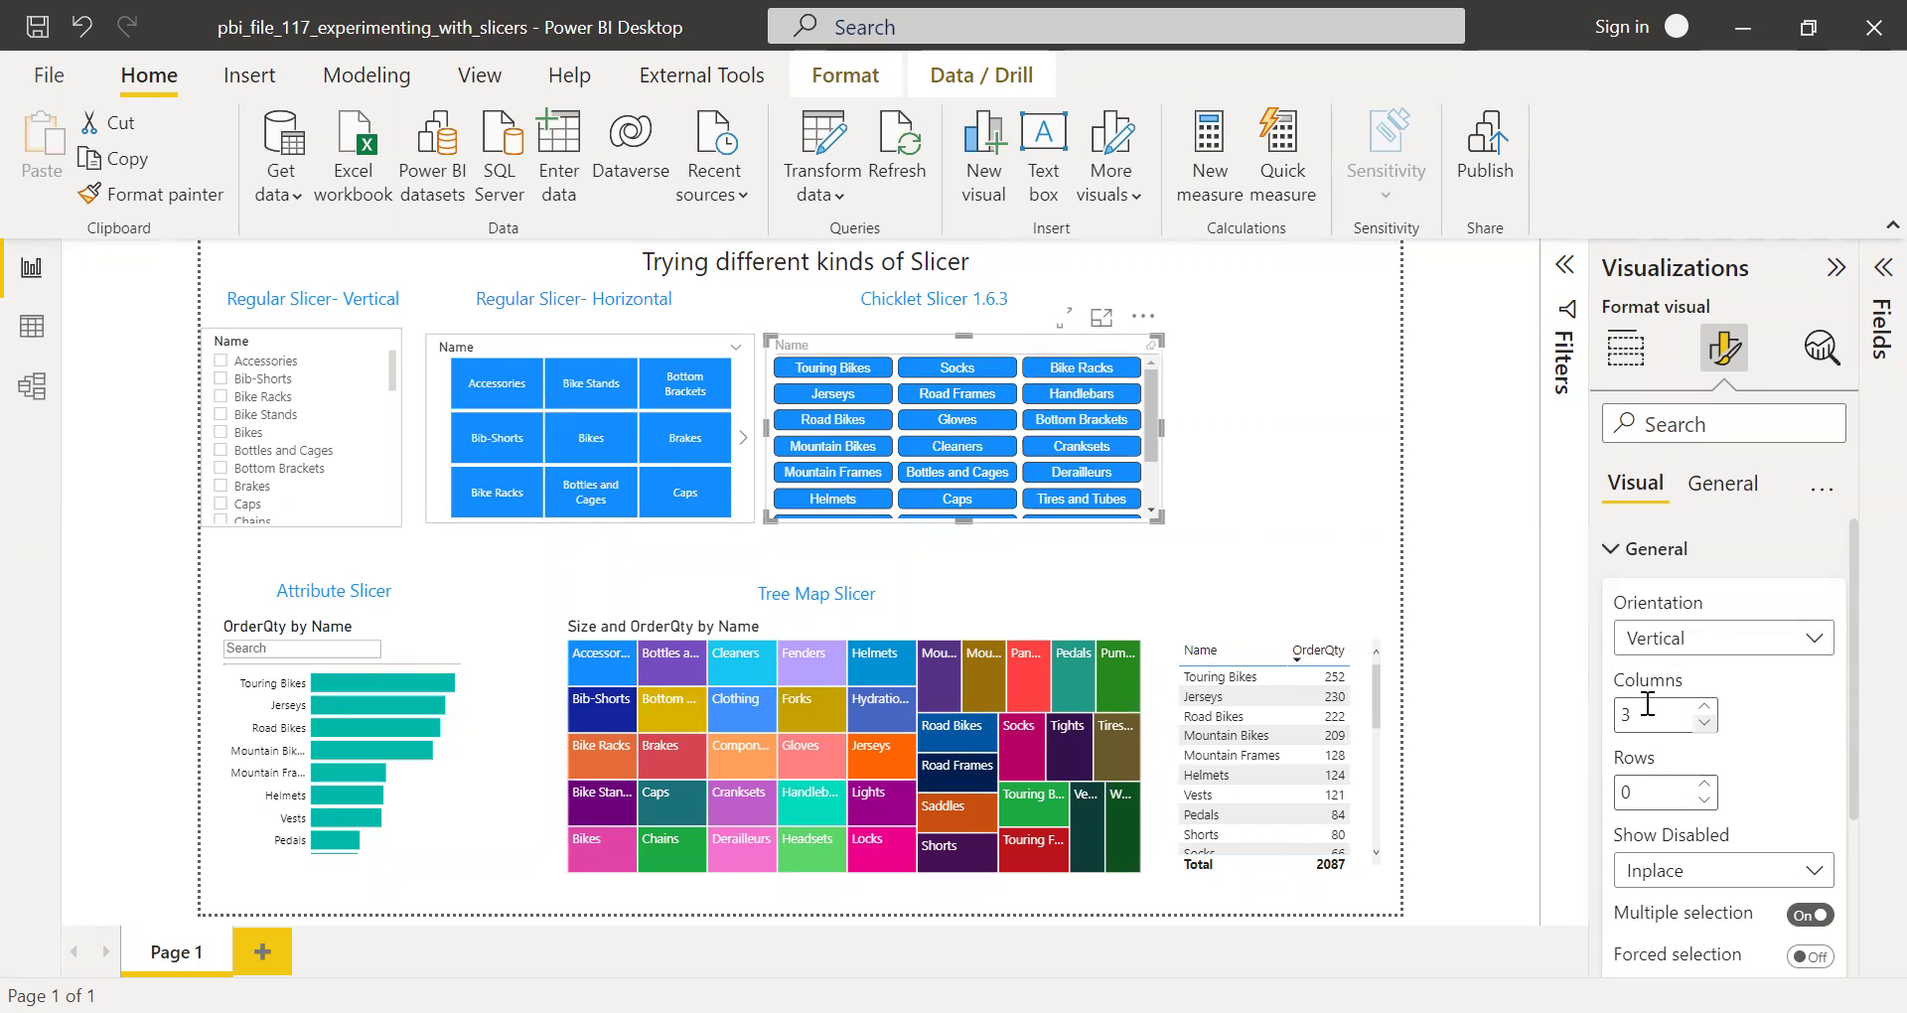
- Try Columns 4 and 33, settling on 3 columns with Rows set to 0
{"action": "left_click_drag", "start_coordinate": [1659, 713], "coordinate": [1619, 708]}
{"action": "type", "text": "4"}
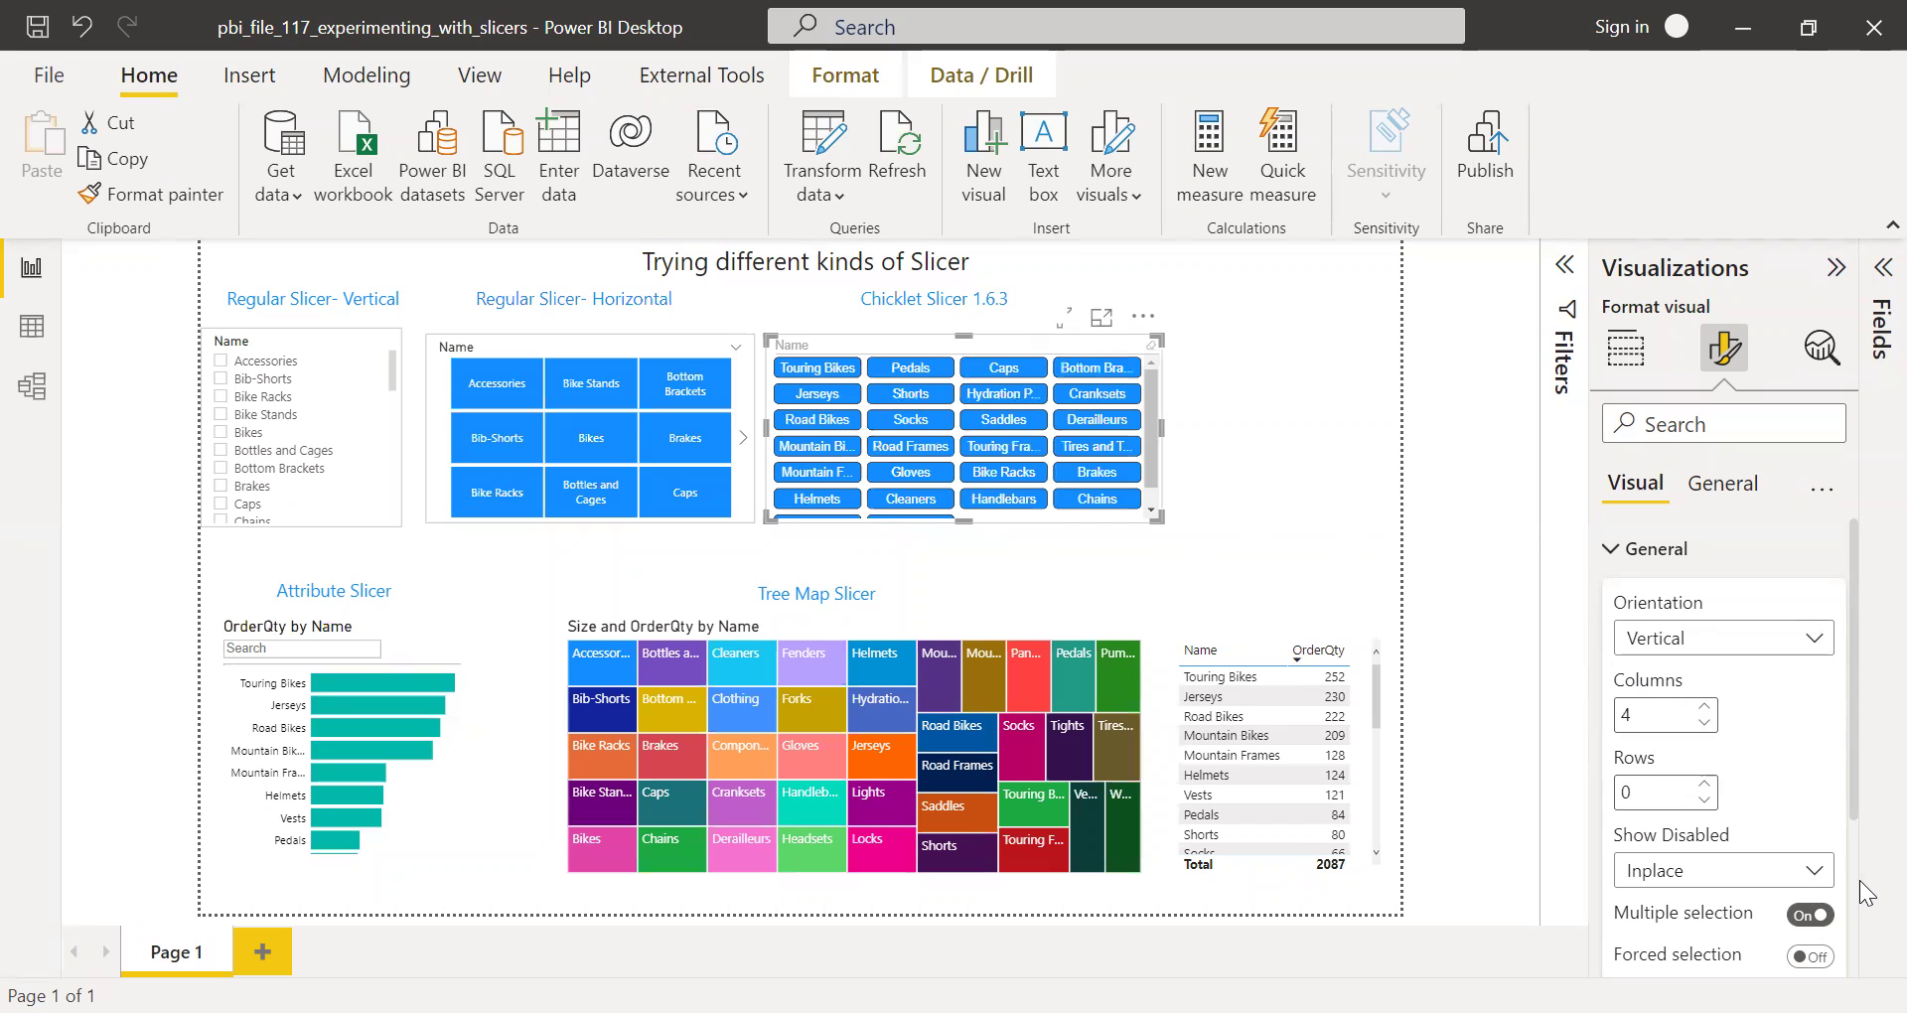
{"action": "key", "text": "BackSpace"}
{"action": "type", "text": "33"}
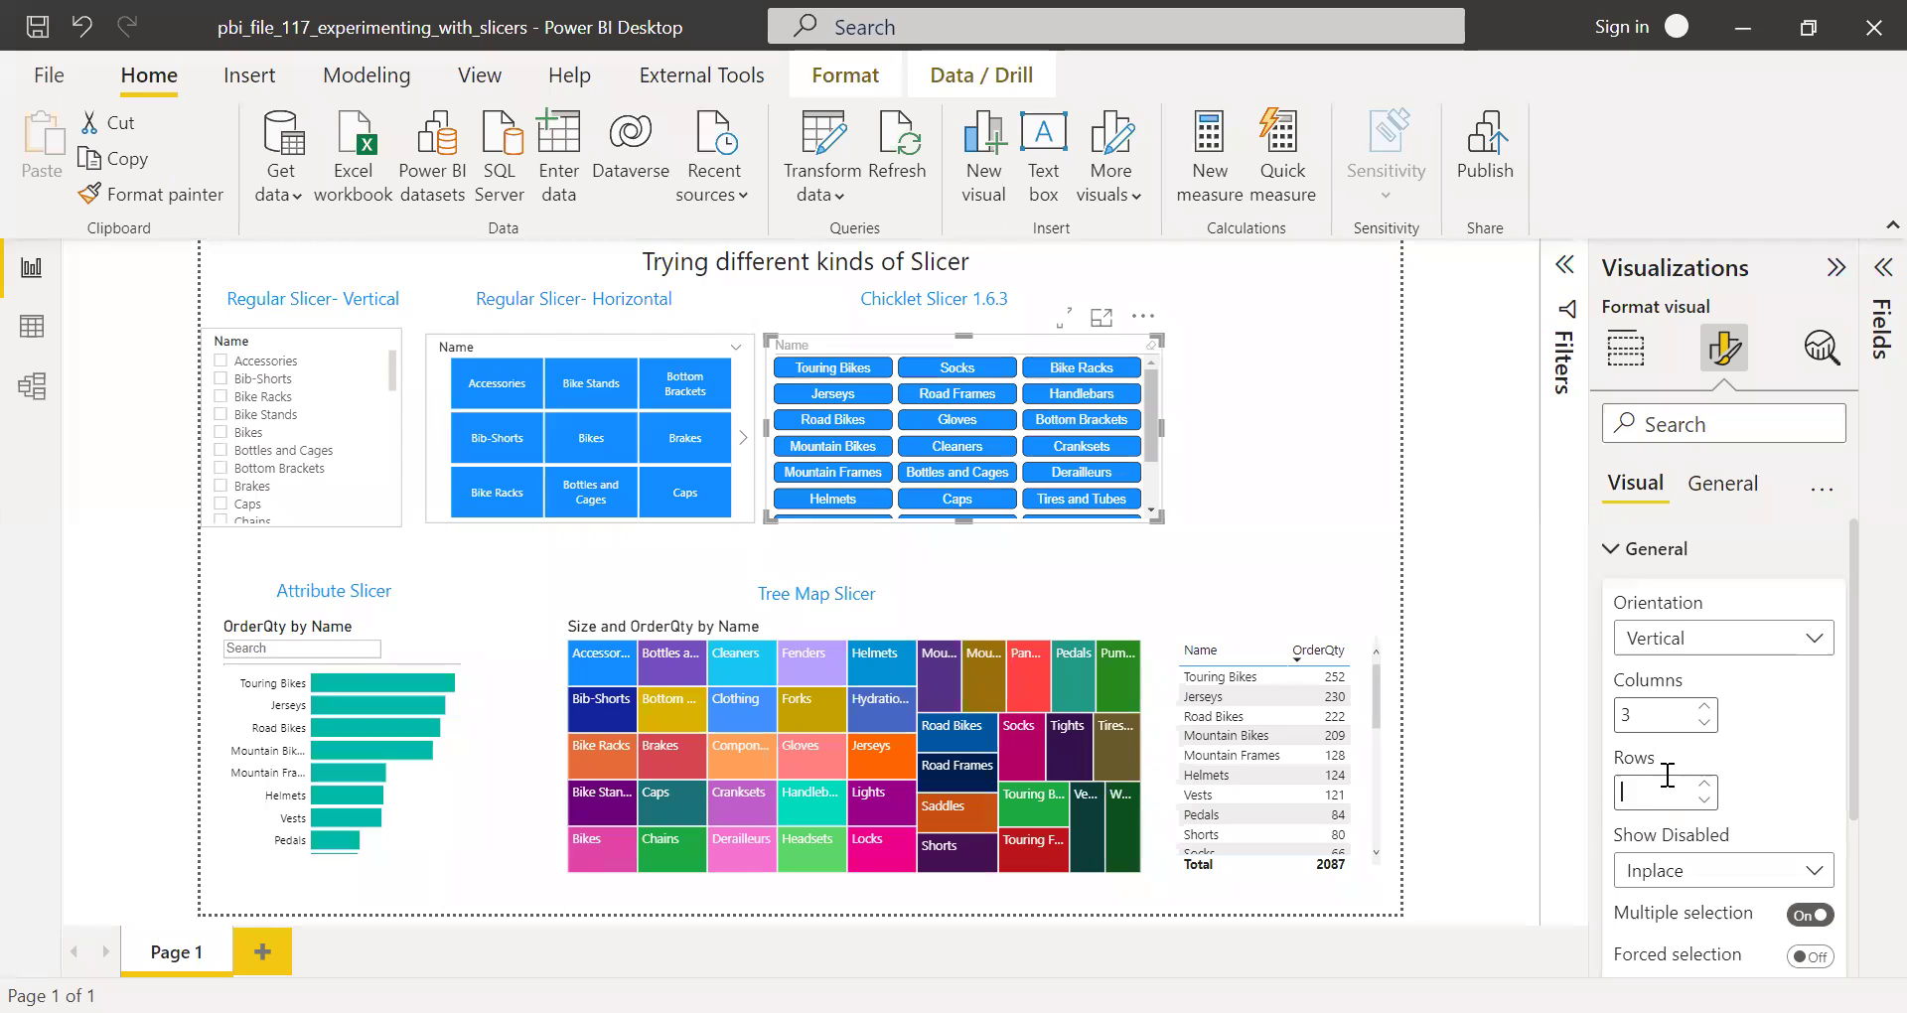
{"action": "type", "text": "3"}
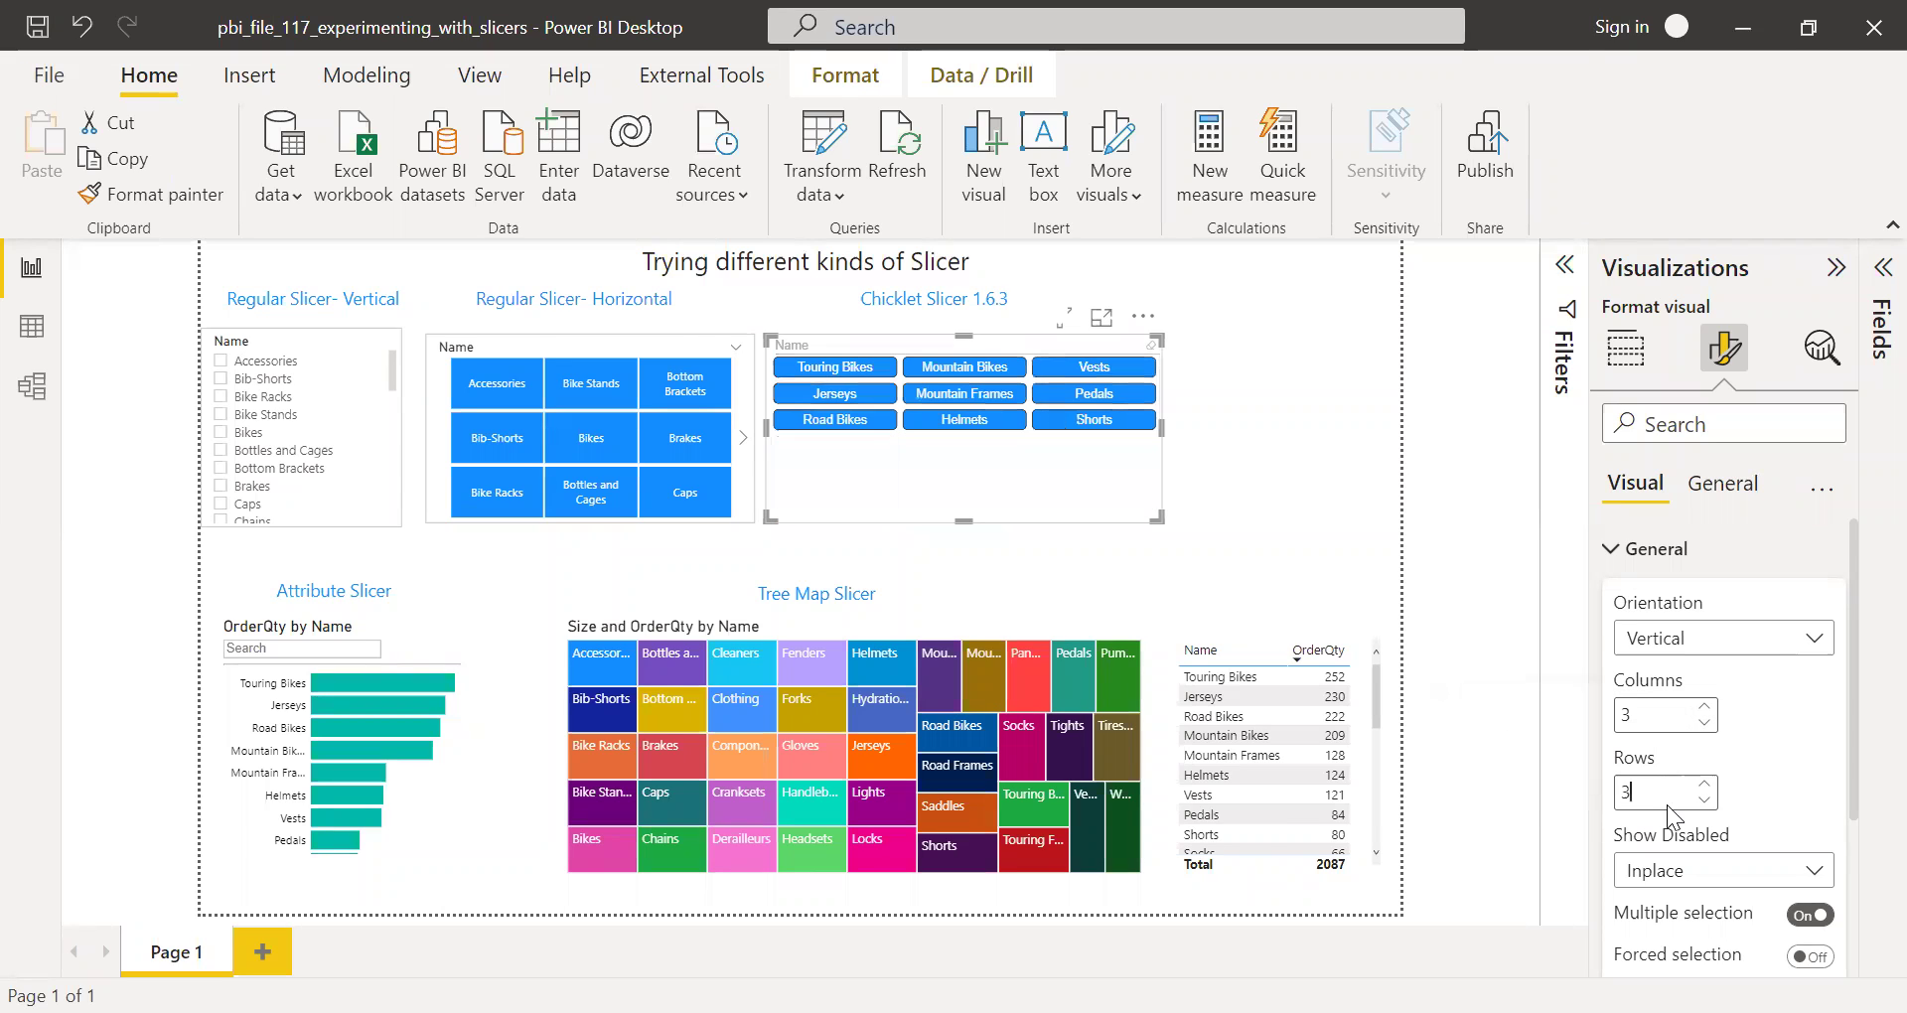
{"action": "left_click_drag", "start_coordinate": [1684, 792], "coordinate": [1596, 777]}
{"action": "type", "text": "0"}
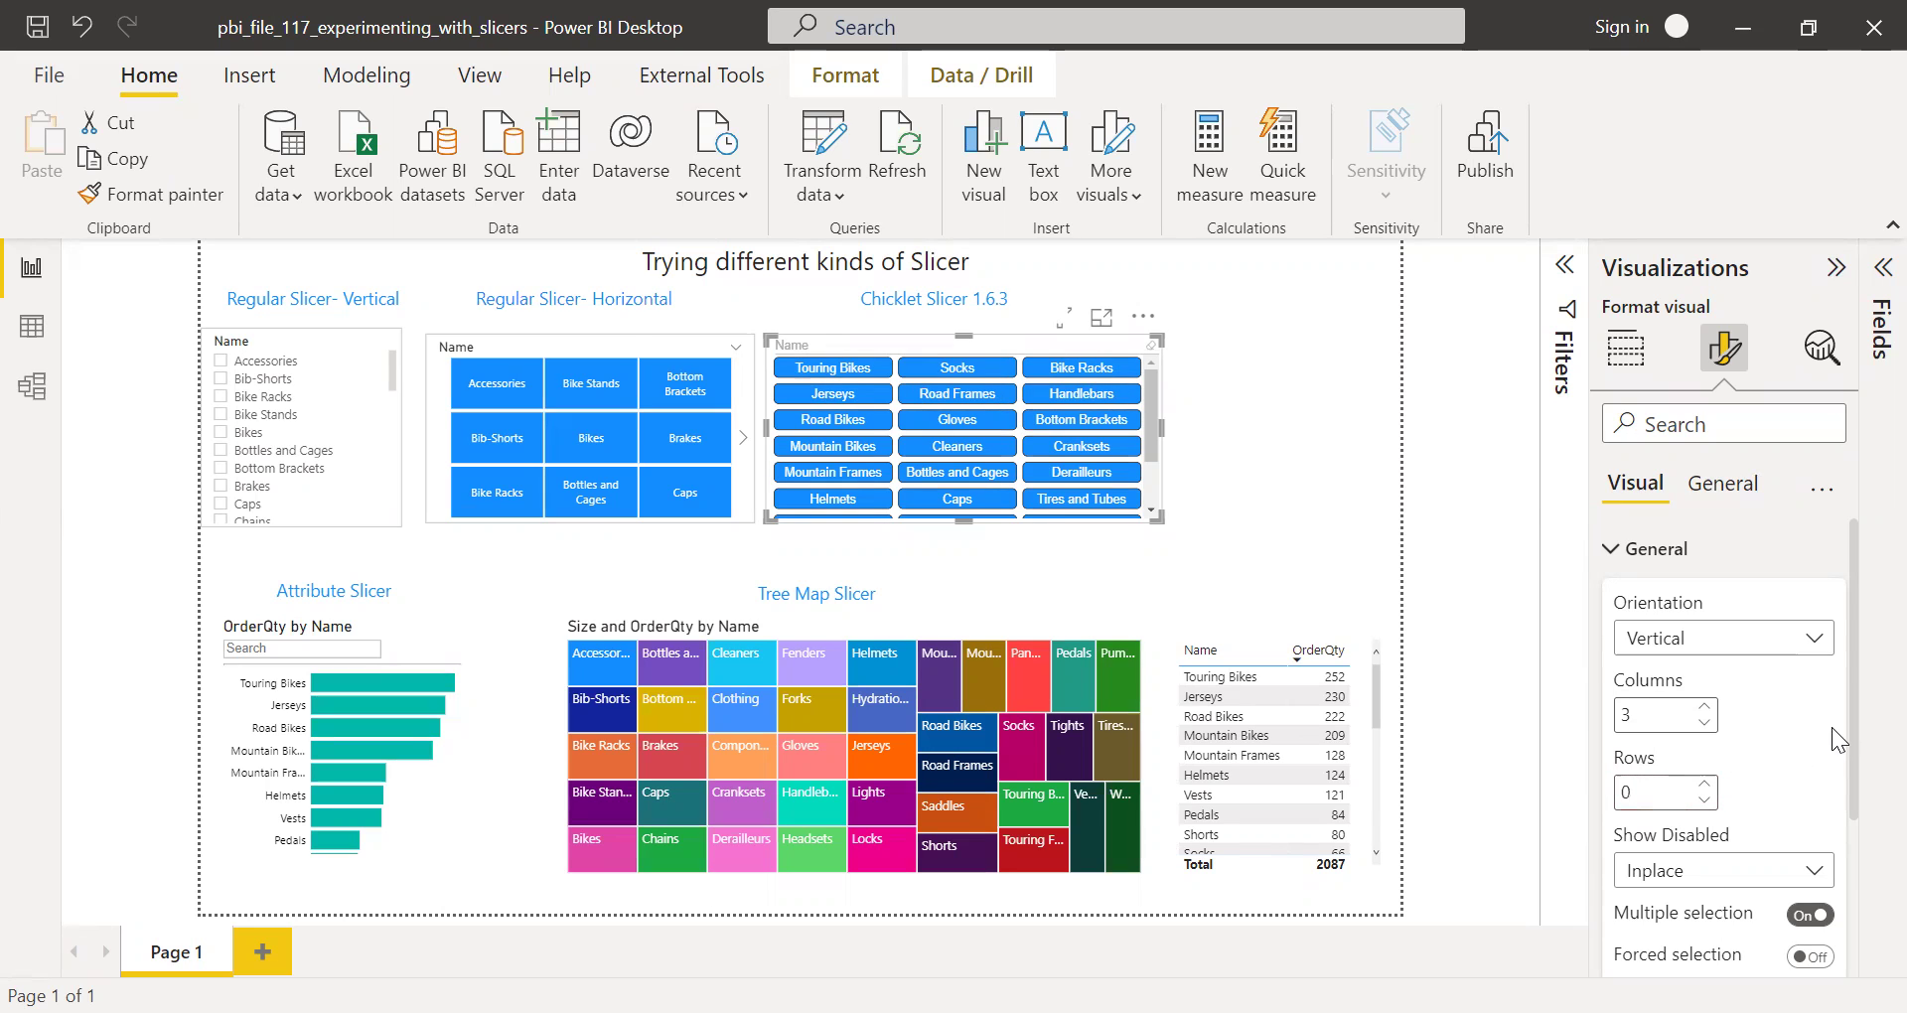
- Review the Chiclet Slicer's chiclet appearance settings, then collapse them
{"action": "scroll", "coordinate": [1857, 831], "scroll_direction": "down", "scroll_amount": 3}
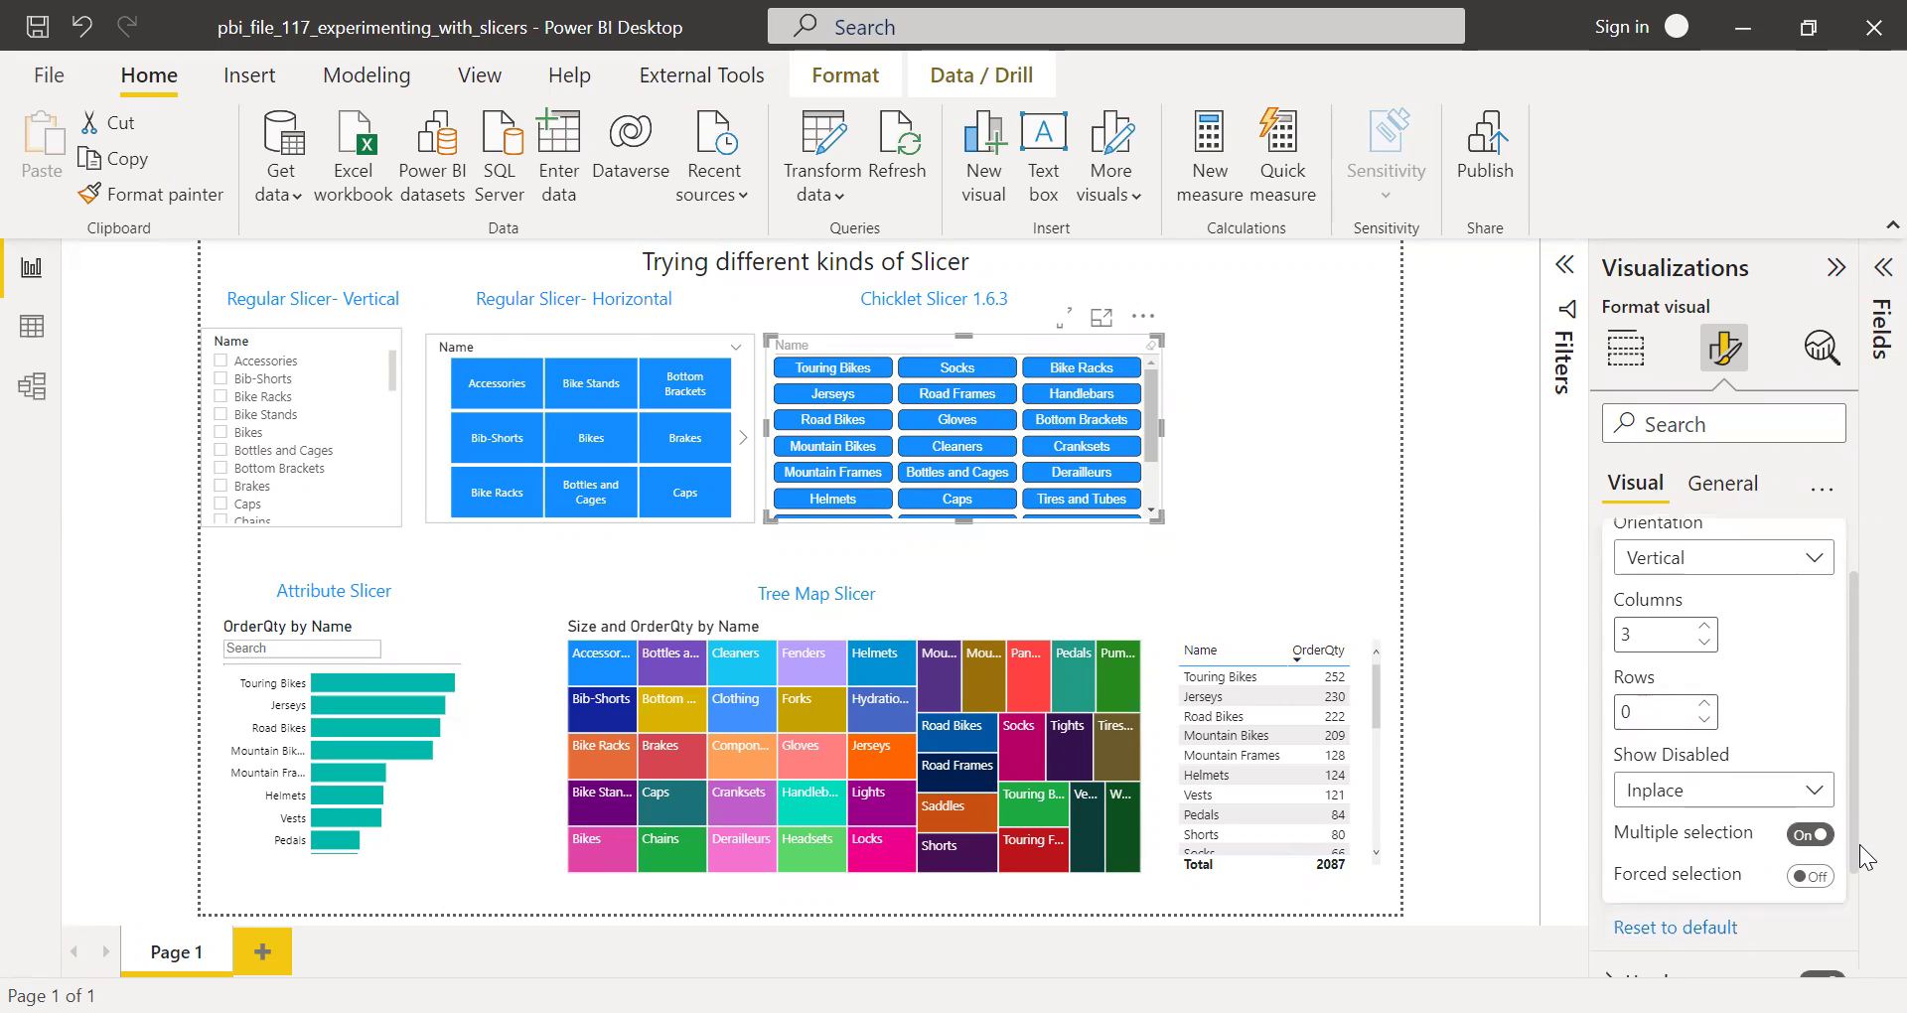
{"action": "left_click_drag", "start_coordinate": [1861, 854], "coordinate": [1861, 942]}
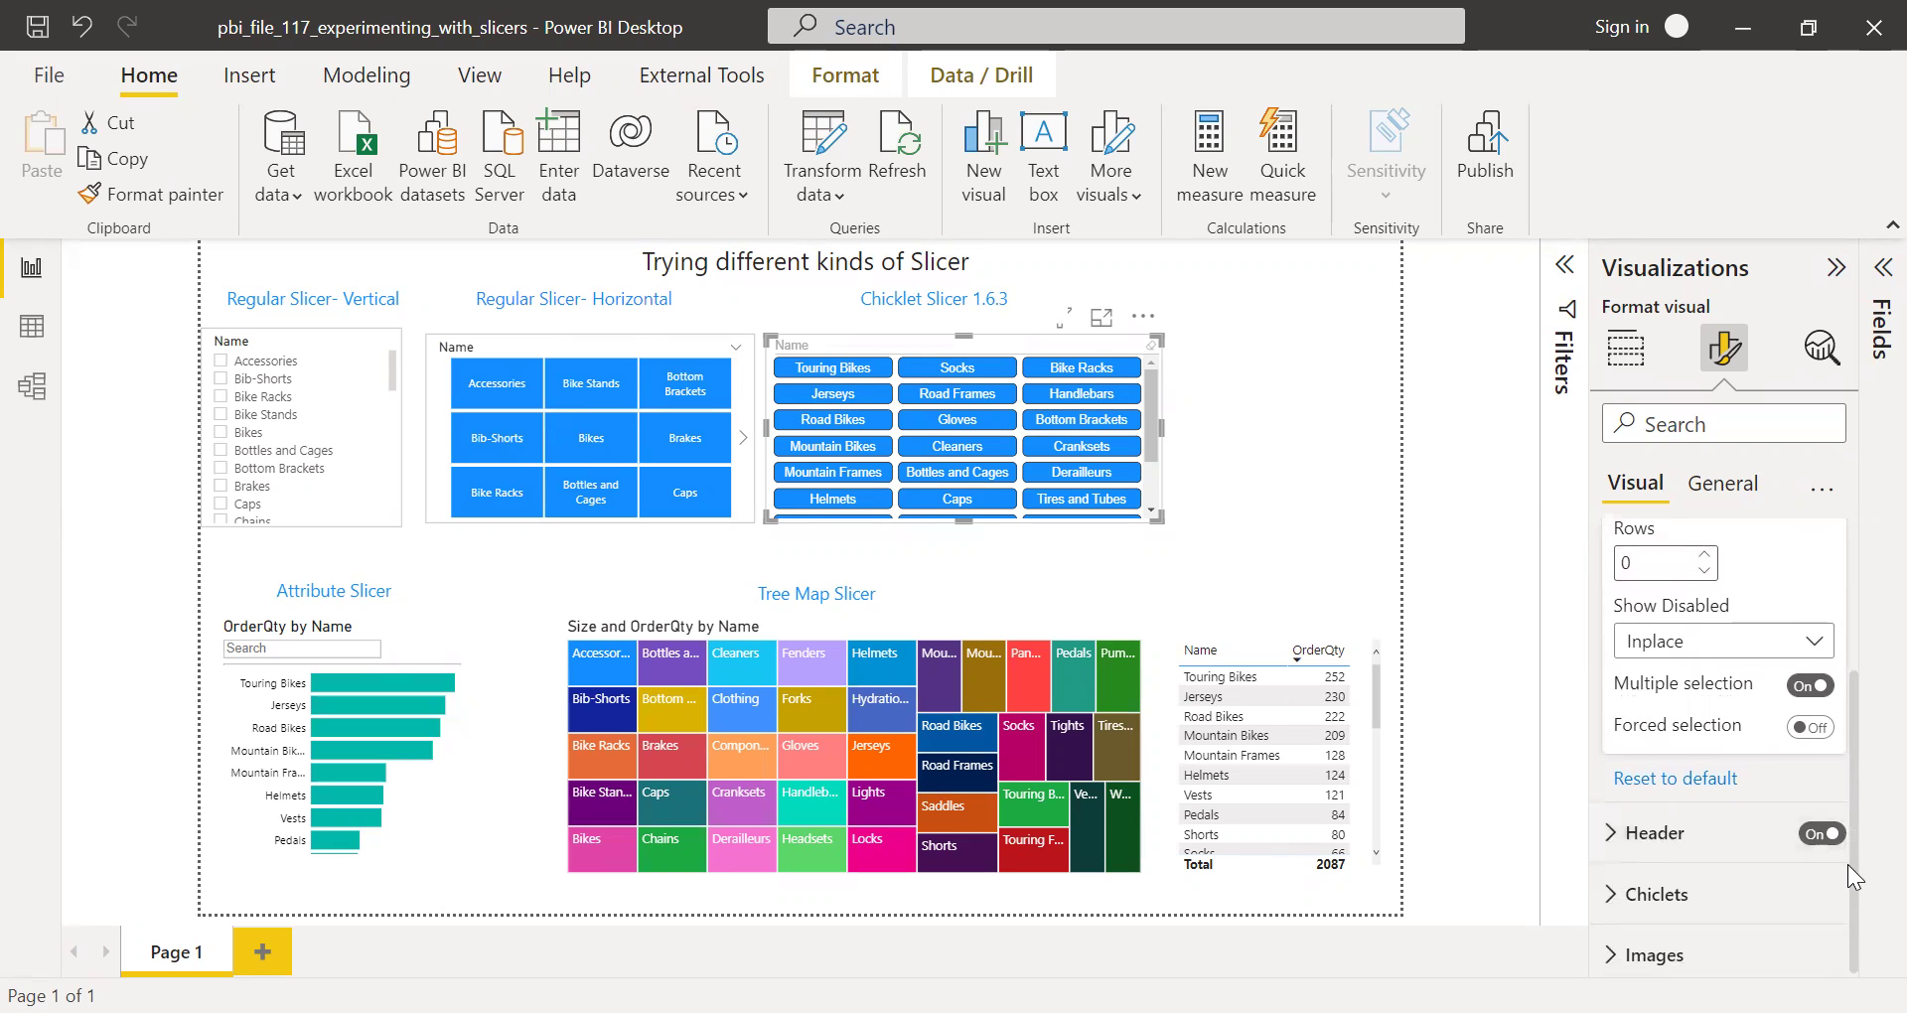
{"action": "scroll", "coordinate": [1863, 914], "scroll_direction": "down", "scroll_amount": 1}
{"action": "left_click", "coordinate": [1778, 889]}
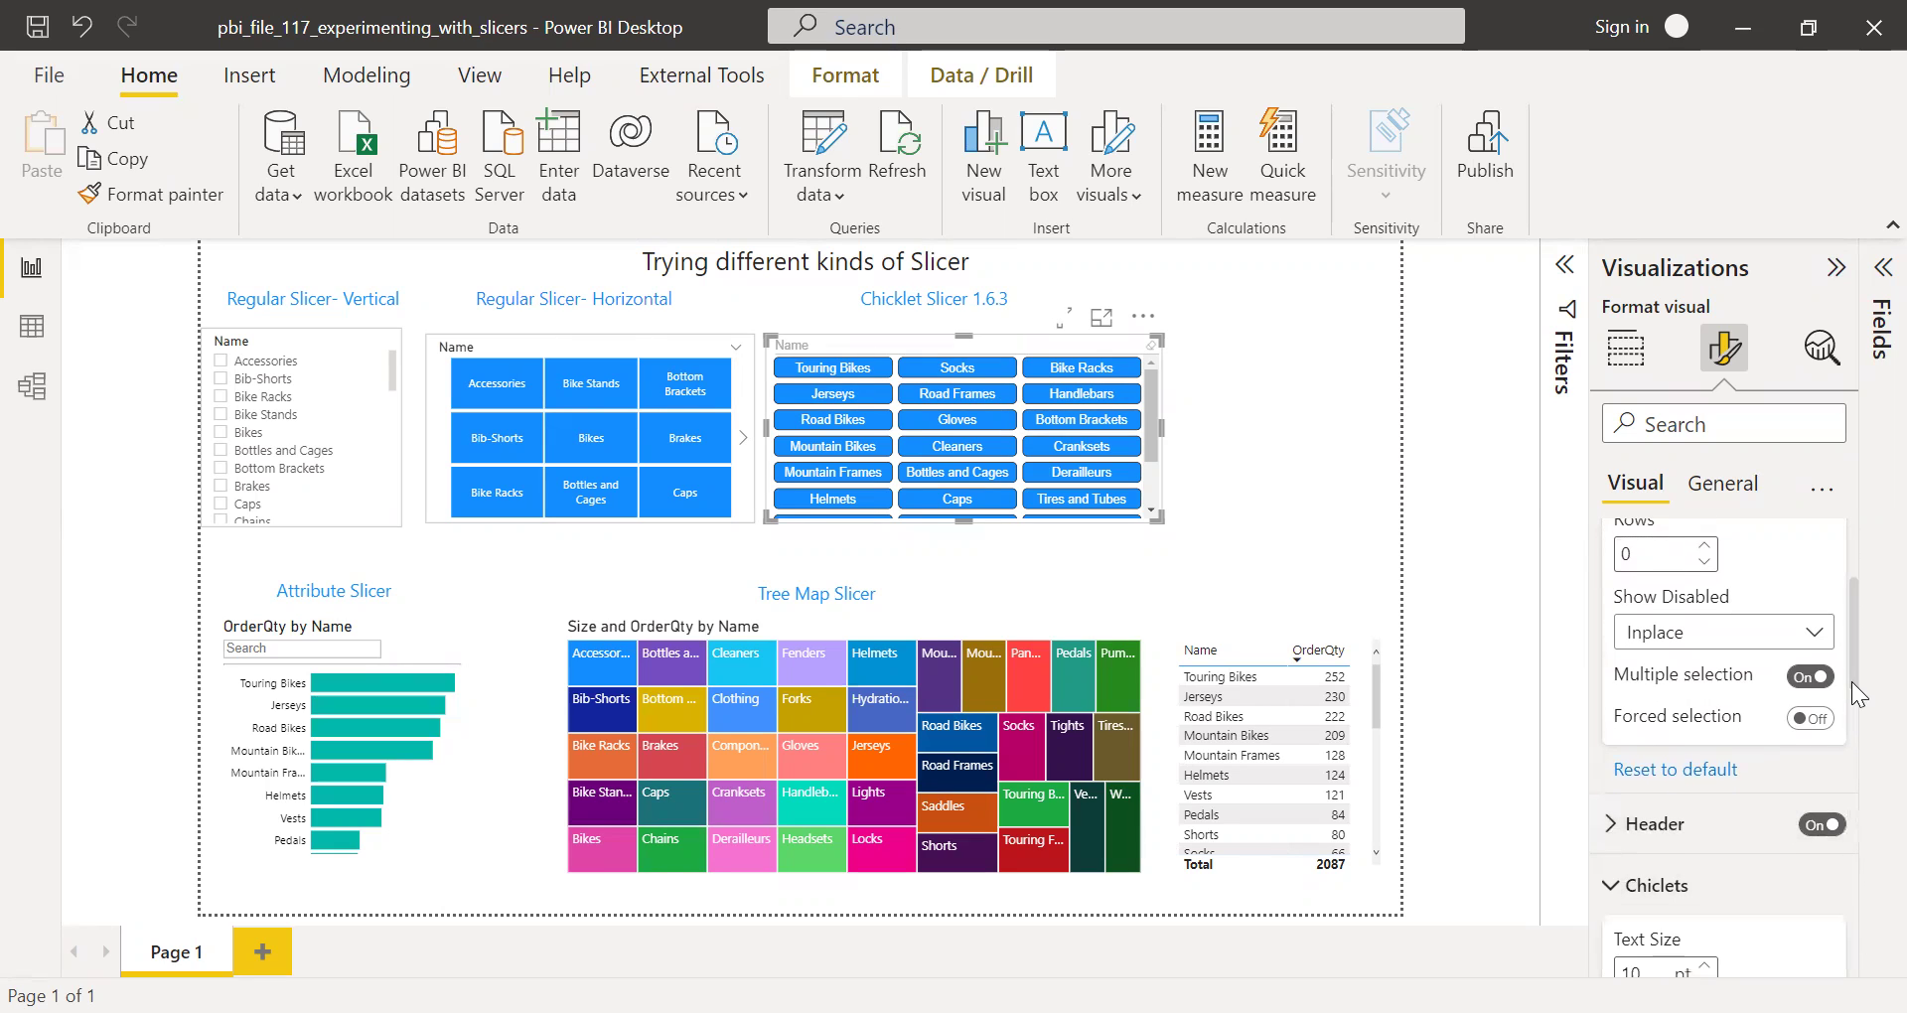
{"action": "left_click_drag", "start_coordinate": [1853, 701], "coordinate": [1874, 984]}
{"action": "left_click_drag", "start_coordinate": [1868, 845], "coordinate": [1869, 501]}
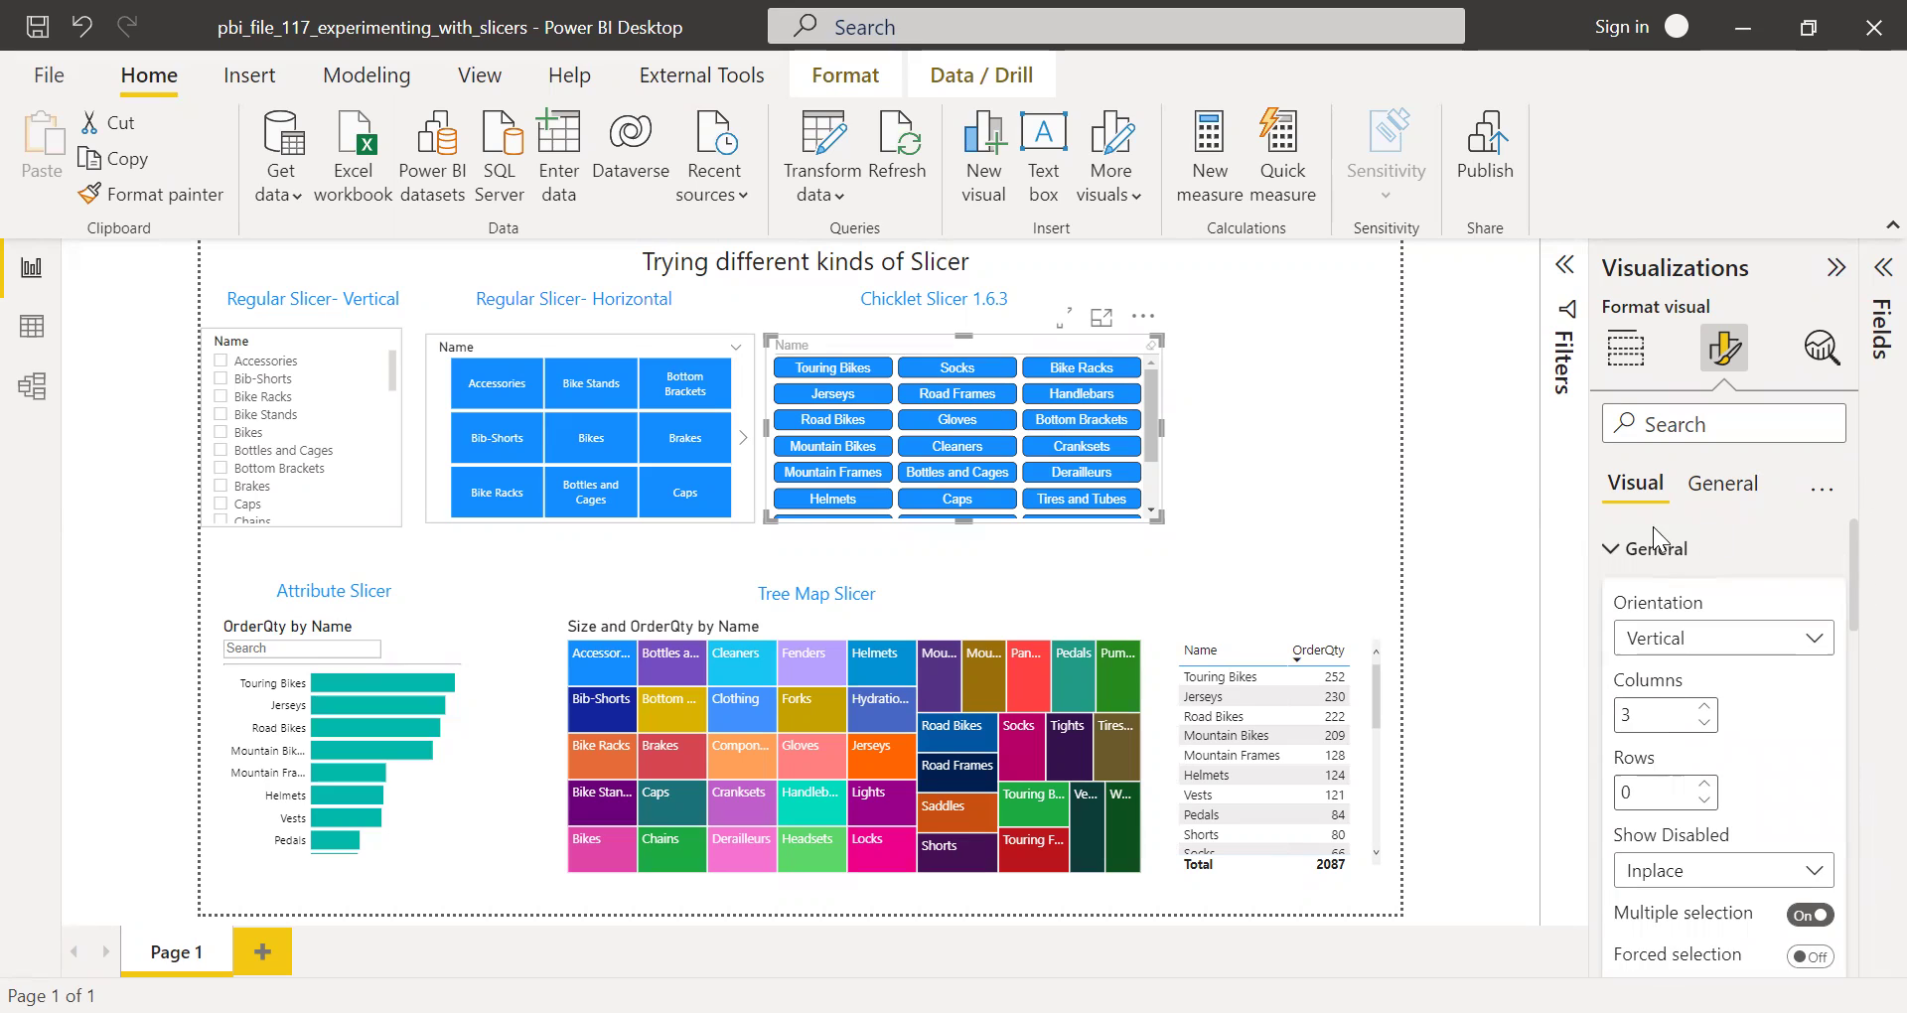
{"action": "left_click", "coordinate": [1671, 560]}
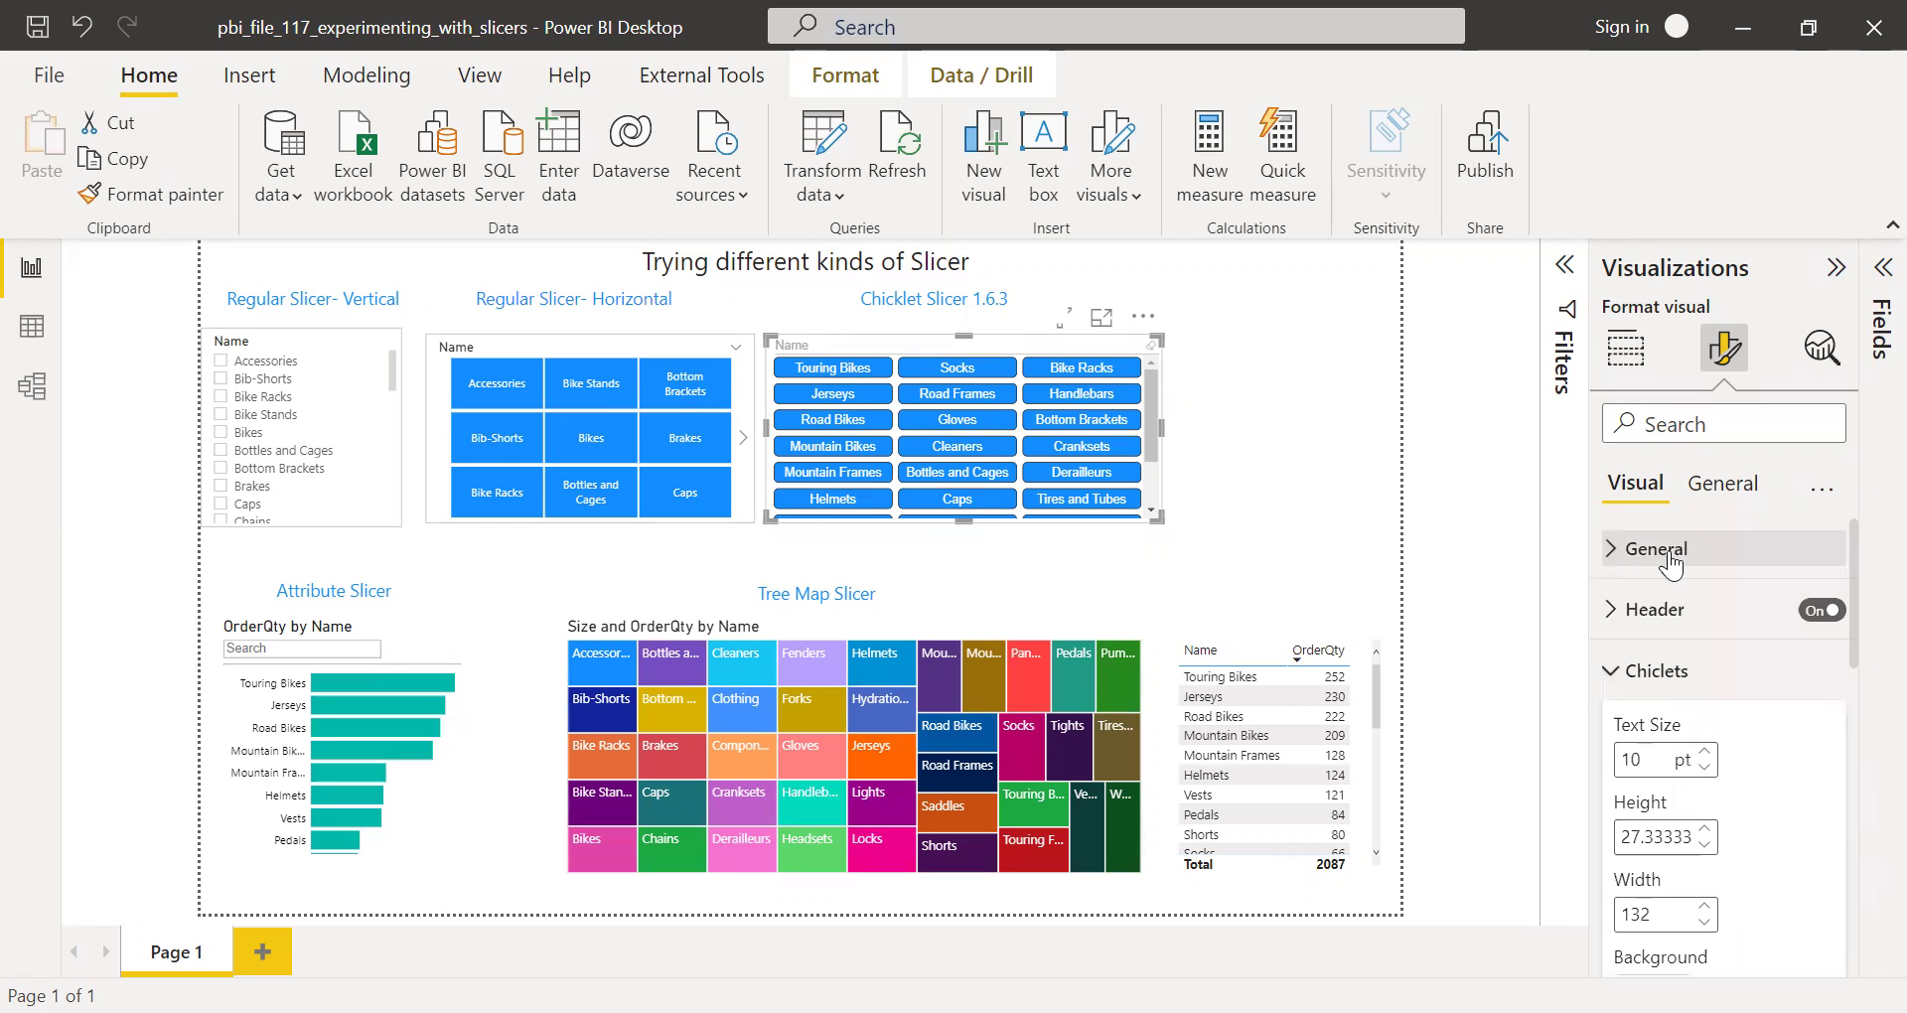
{"action": "left_click", "coordinate": [1617, 679]}
- Review the slicer's size, position and advanced options under General
{"action": "left_click", "coordinate": [1715, 487]}
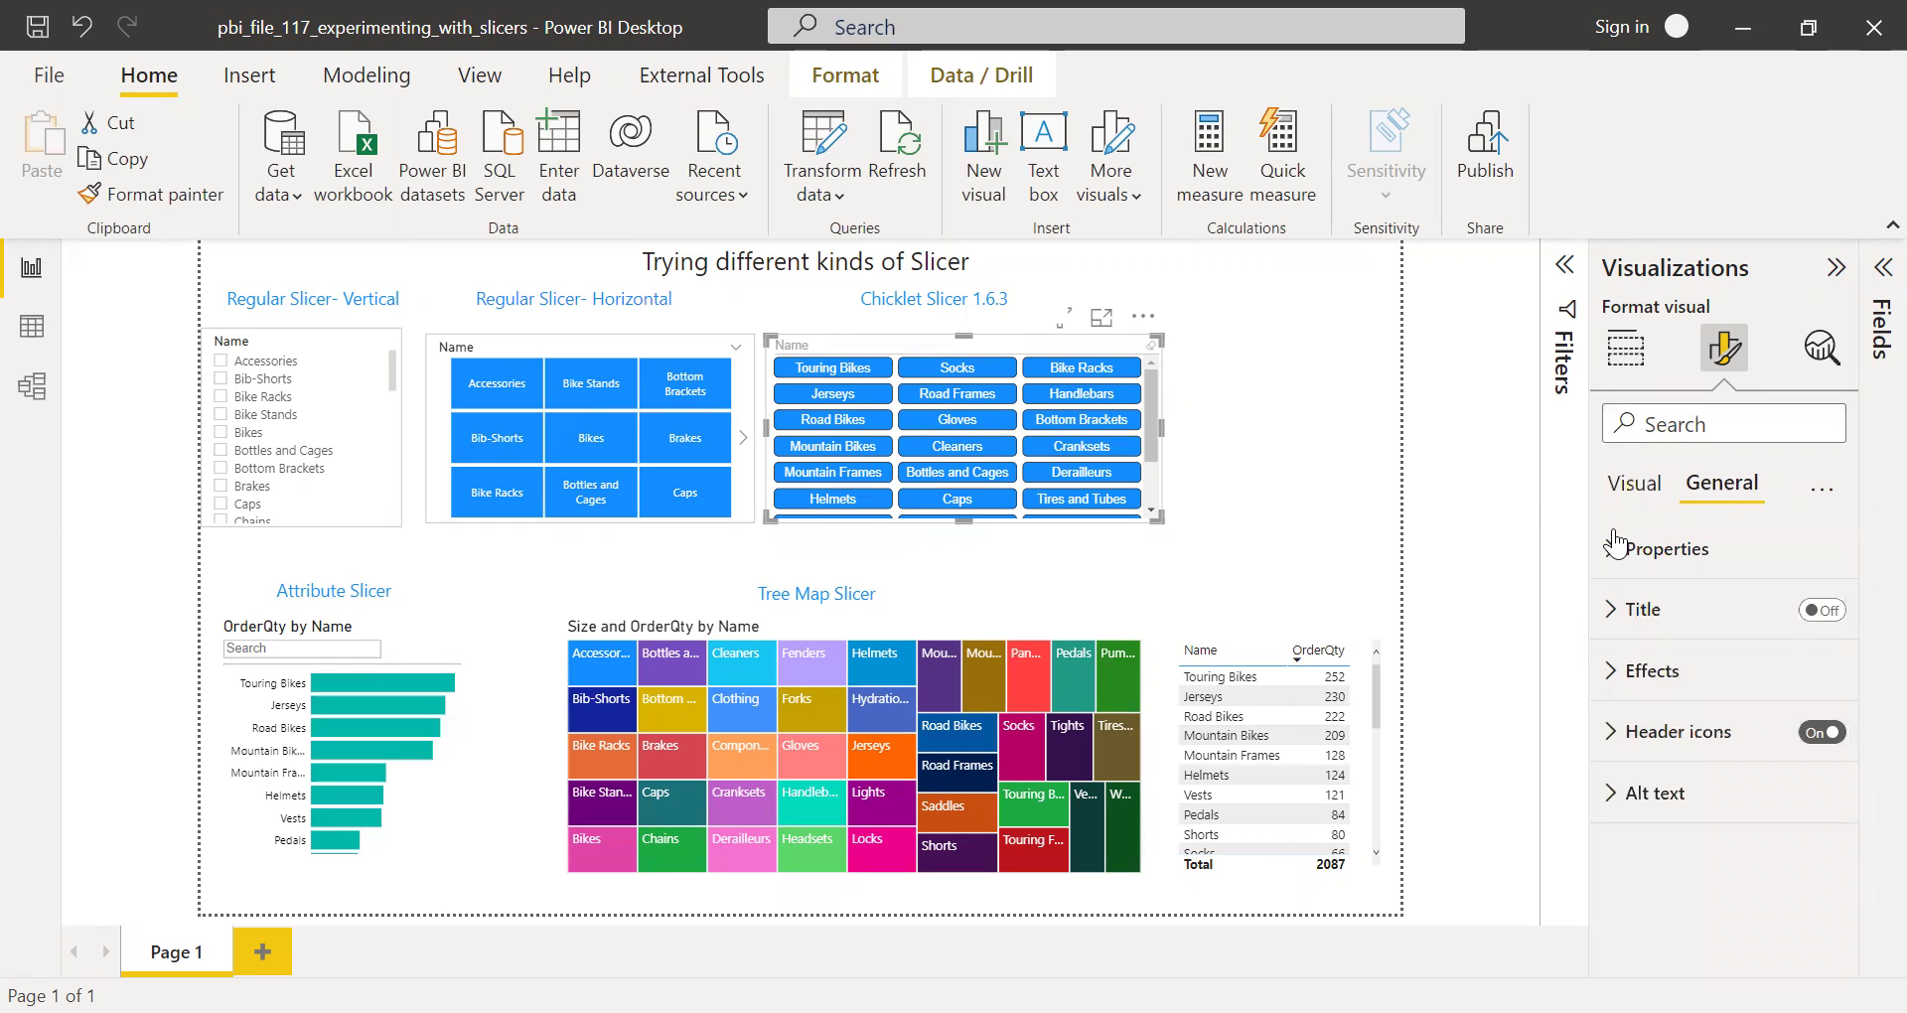
{"action": "left_click", "coordinate": [1688, 554]}
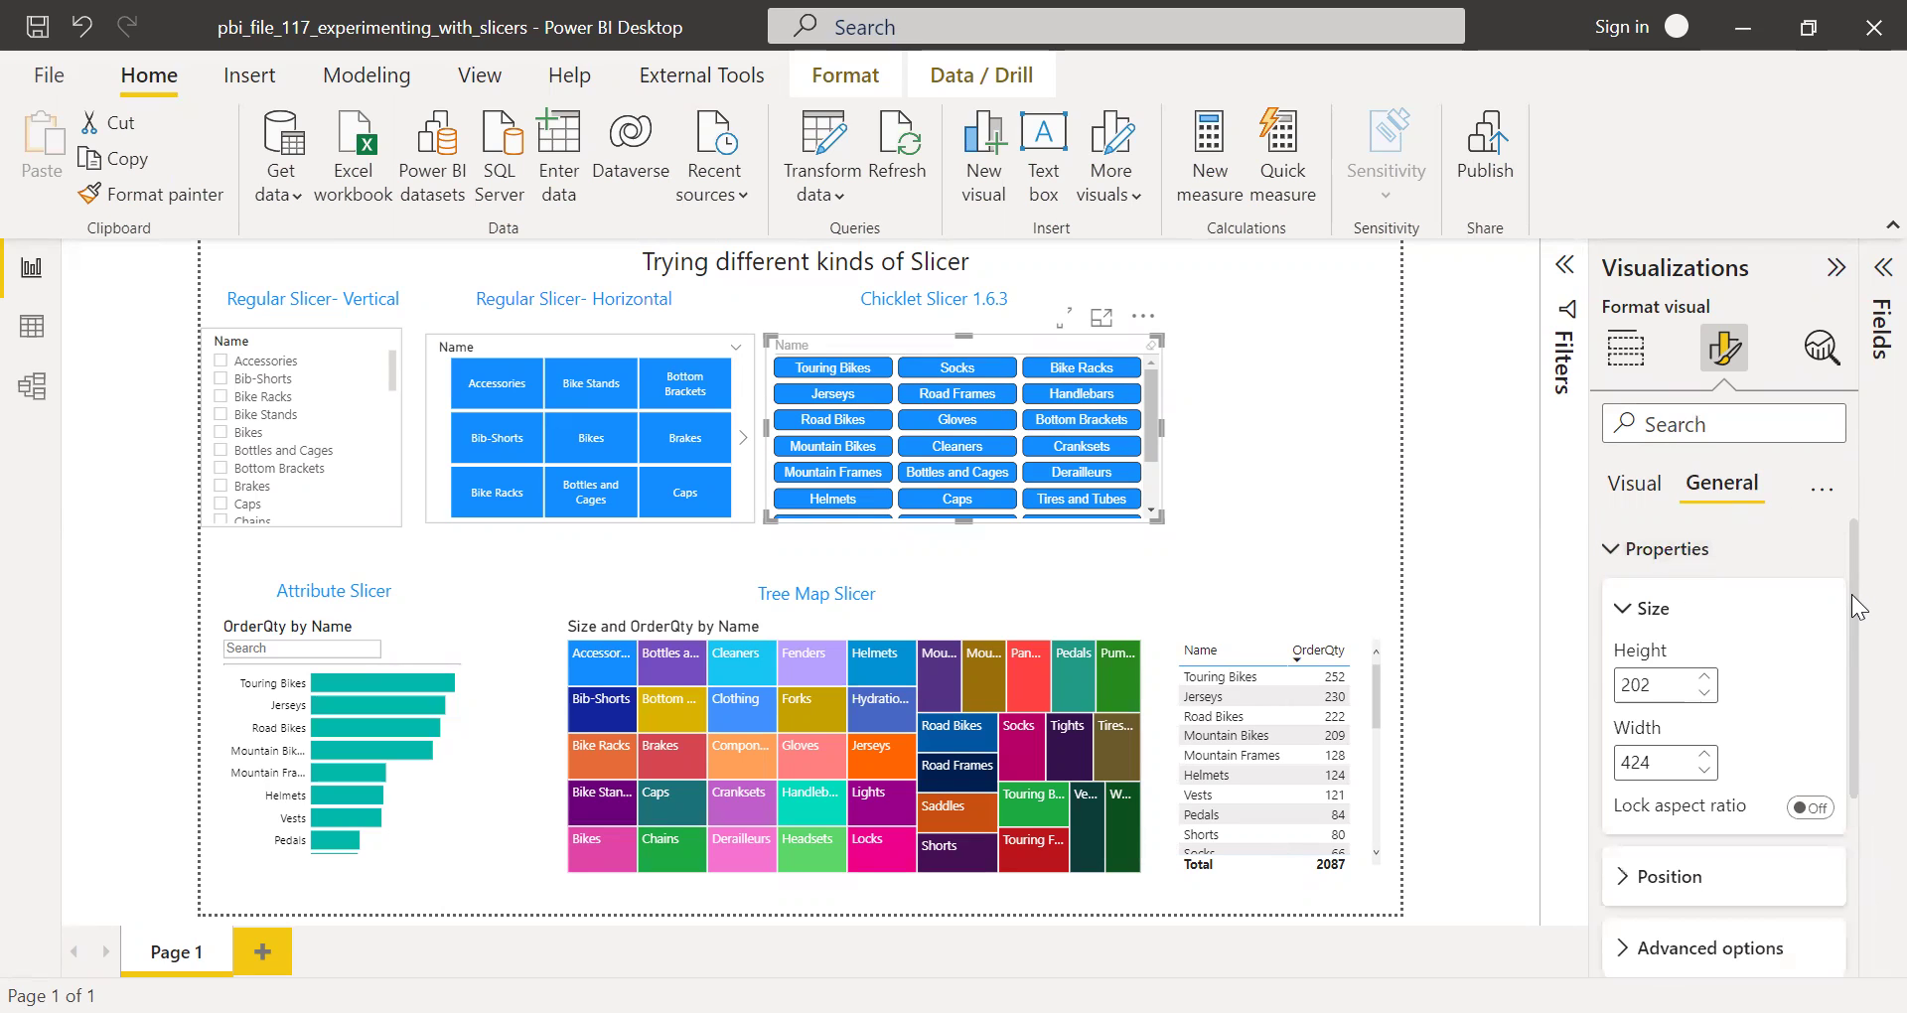
{"action": "left_click_drag", "start_coordinate": [1855, 600], "coordinate": [1868, 722]}
{"action": "scroll", "coordinate": [1848, 730], "scroll_direction": "down", "scroll_amount": 2}
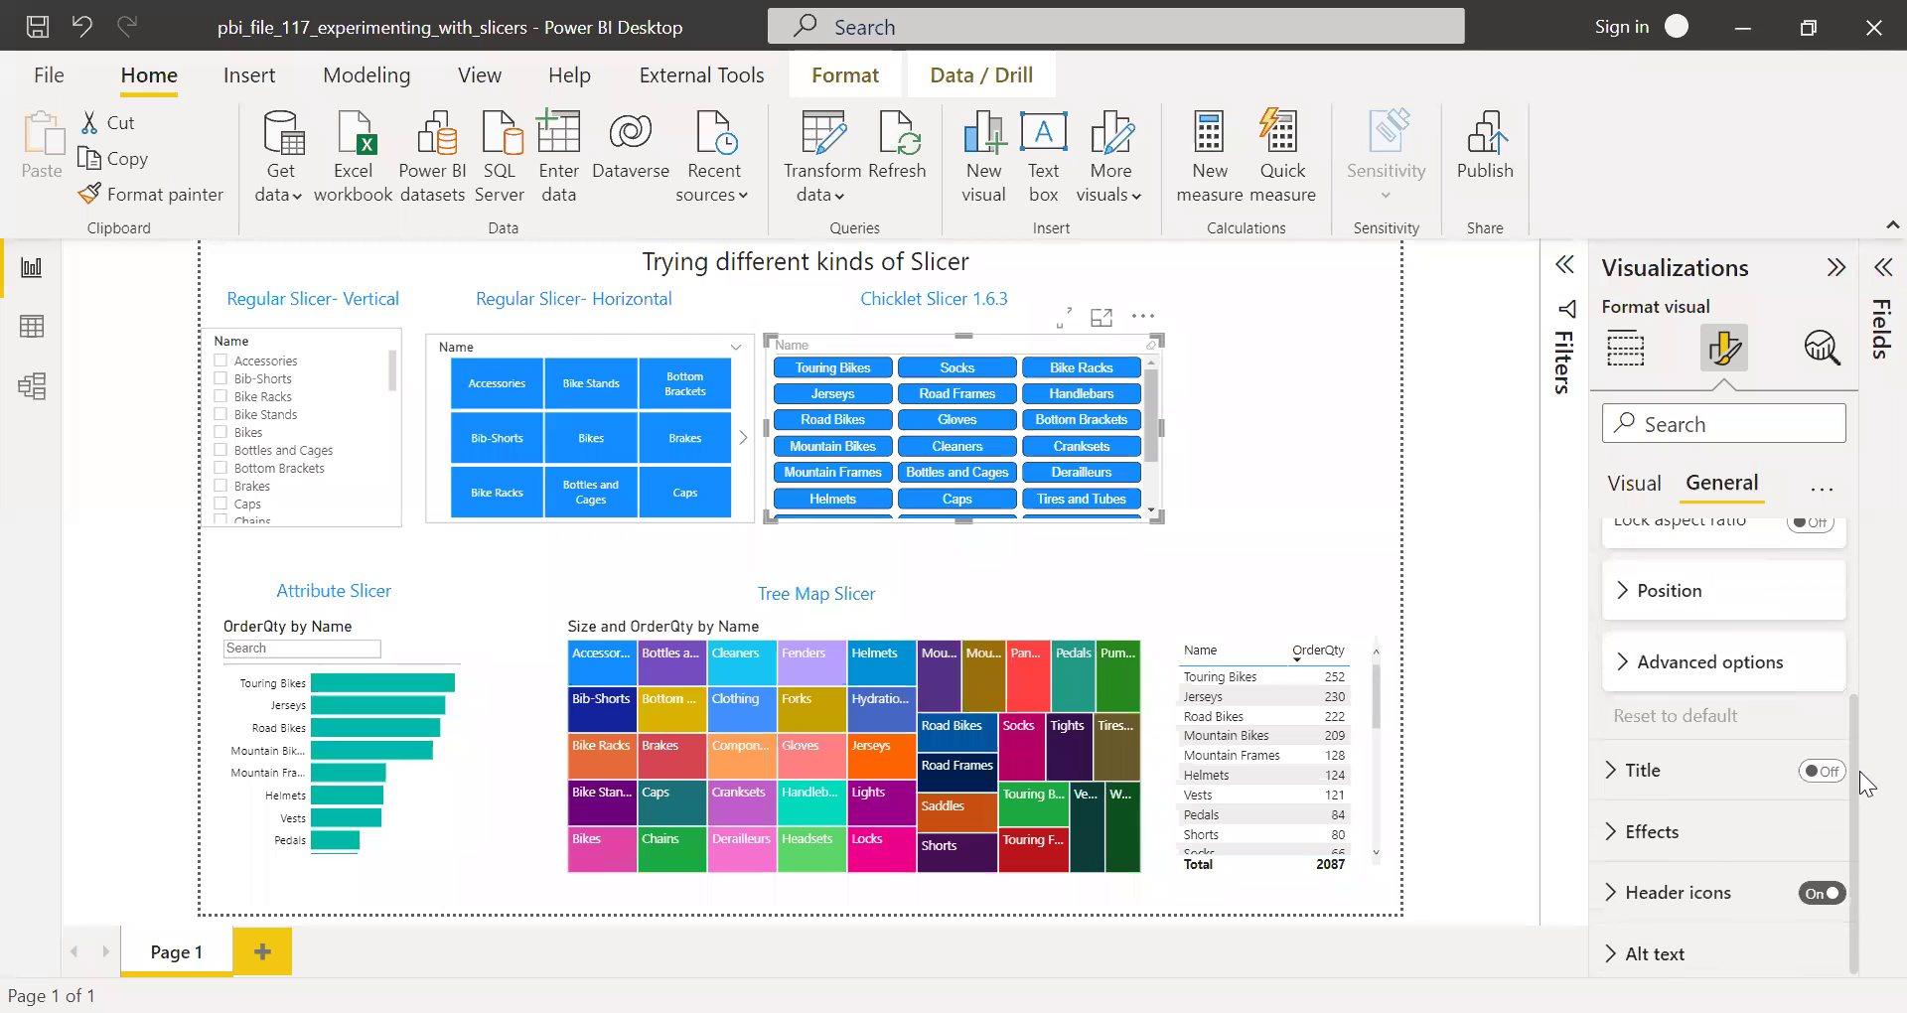
{"action": "left_click", "coordinate": [1634, 663]}
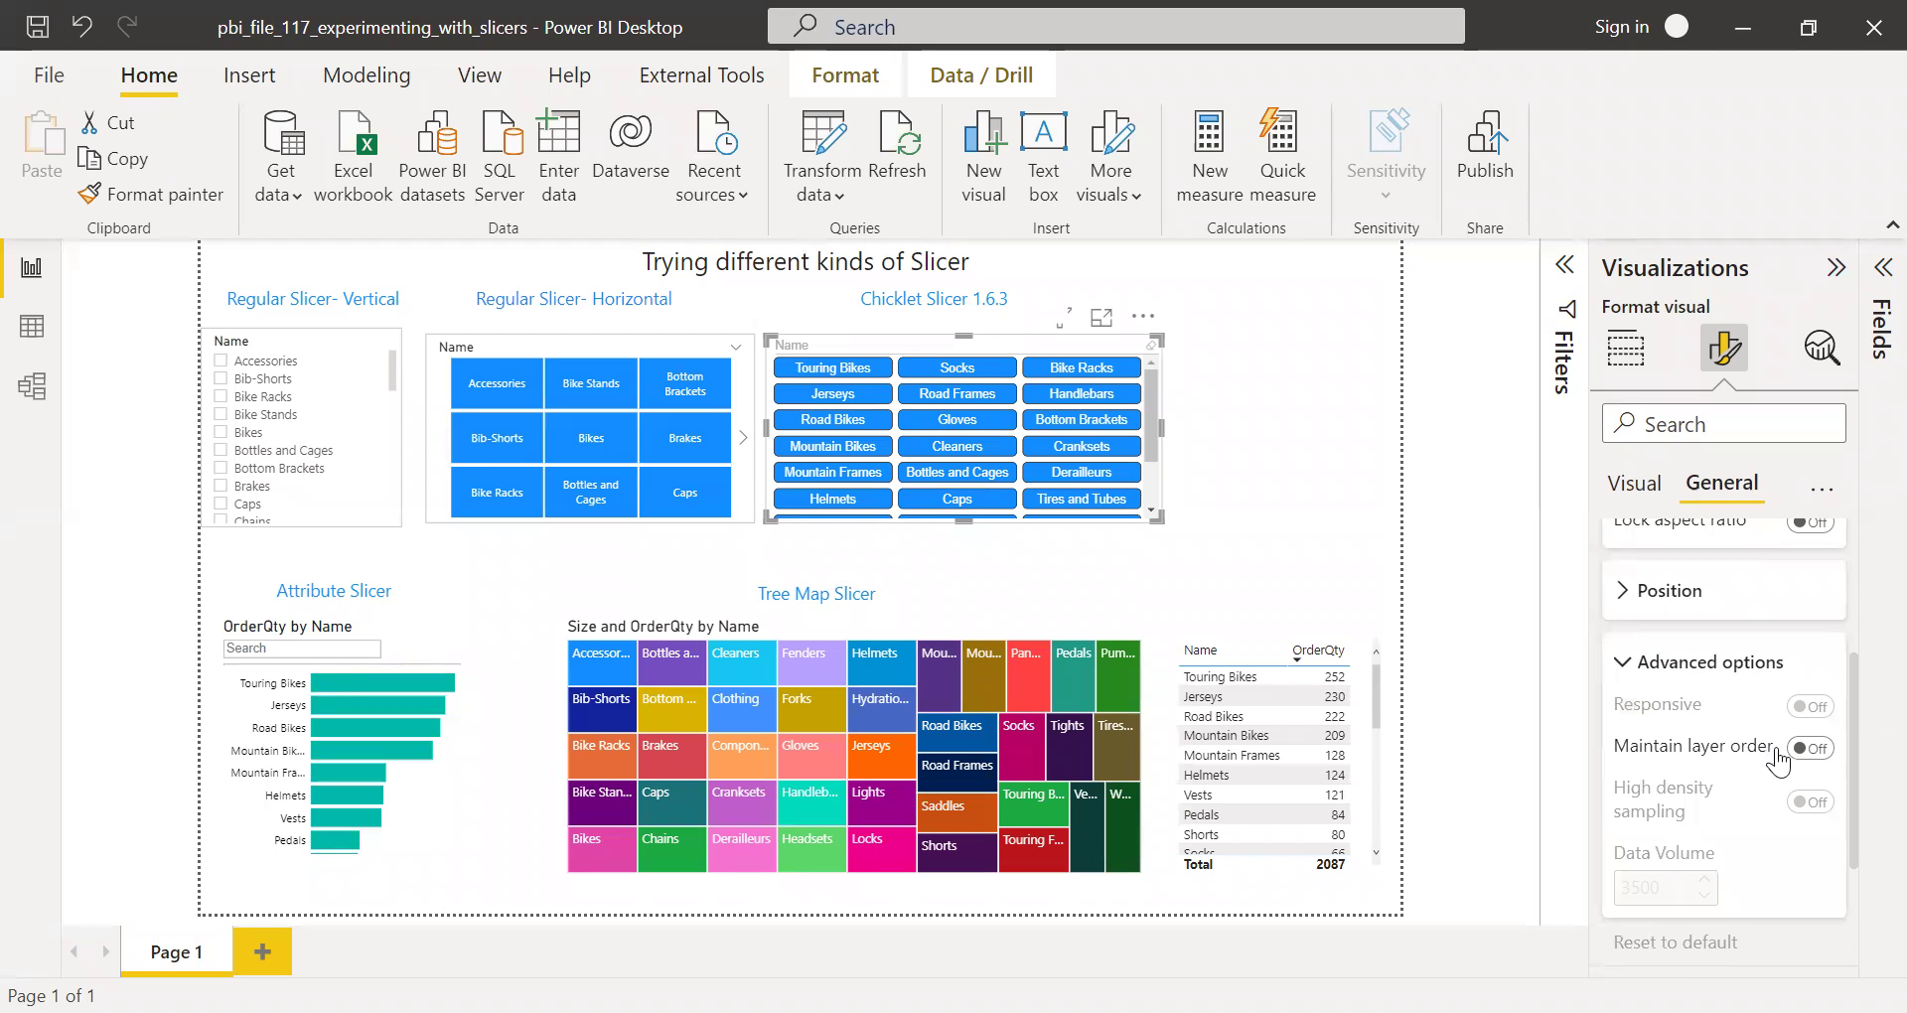
{"action": "left_click", "coordinate": [1654, 666]}
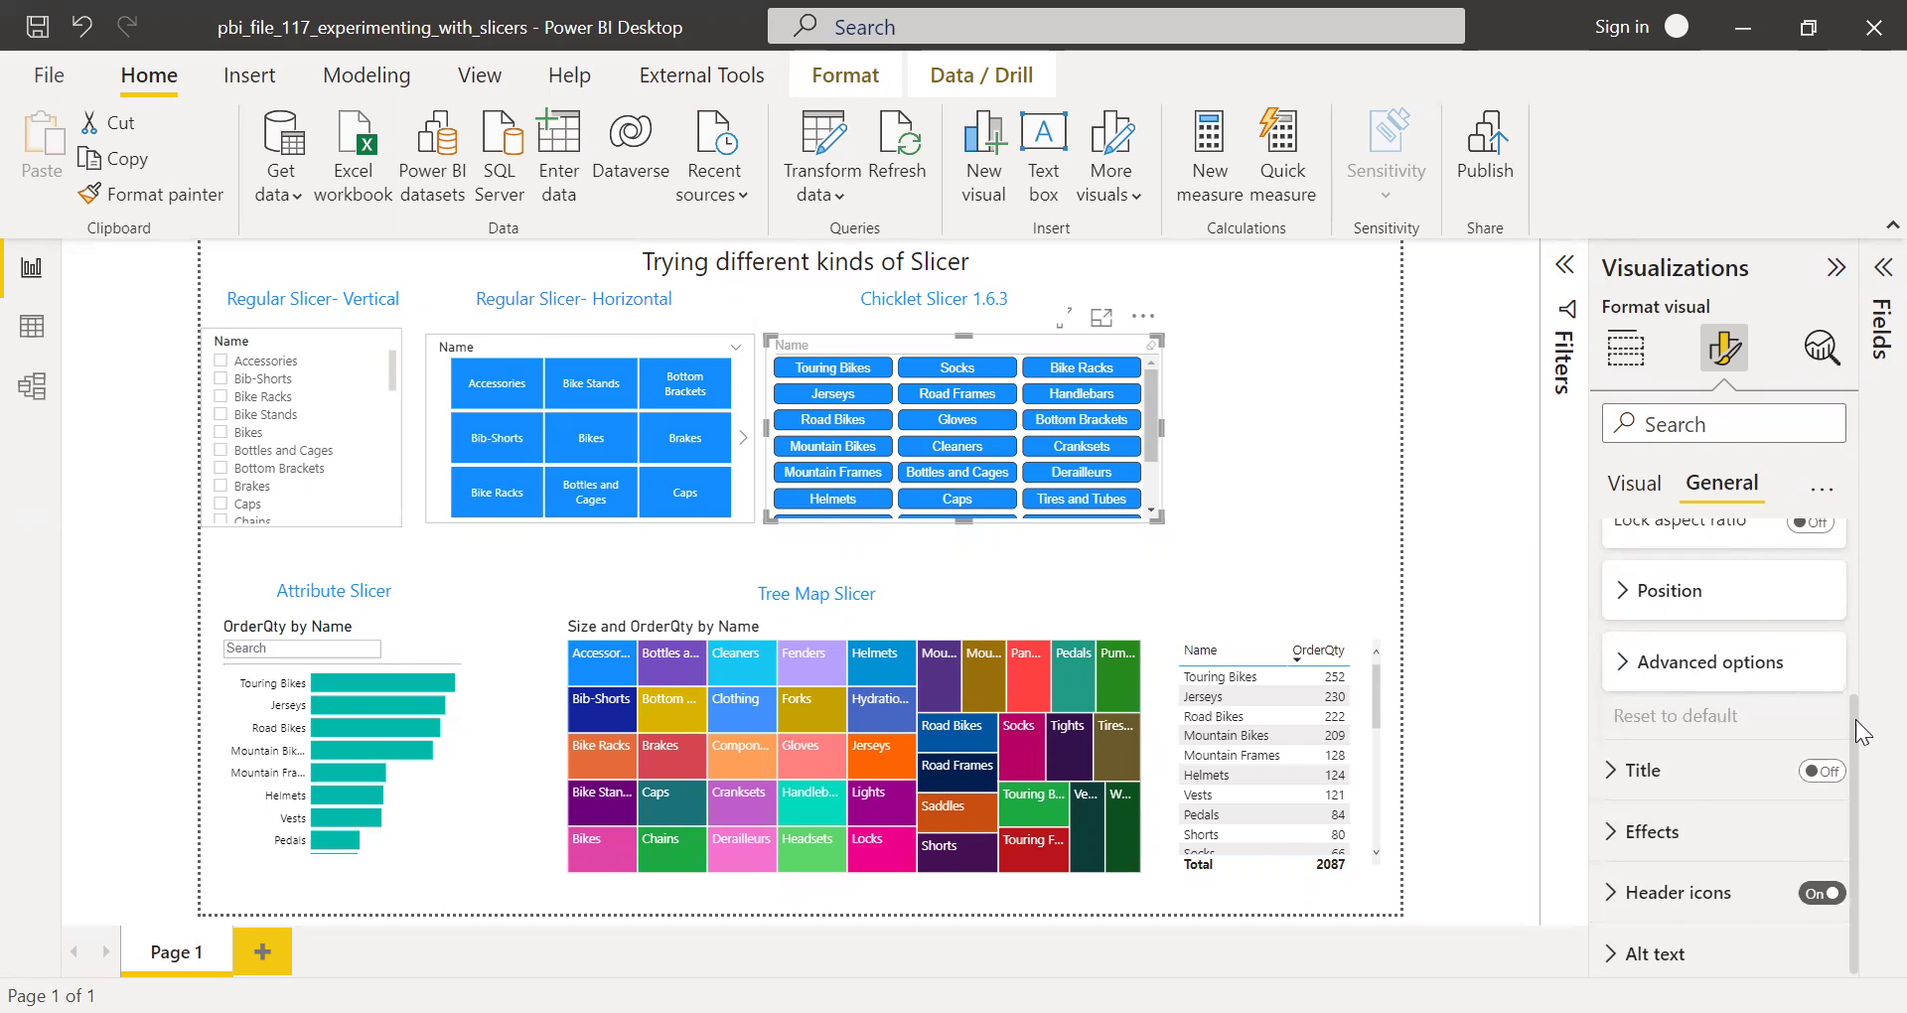
- Inspect the Effects background settings, then deselect the Chiclet Slicer
{"action": "scroll", "coordinate": [1855, 719], "scroll_direction": "down", "scroll_amount": 1}
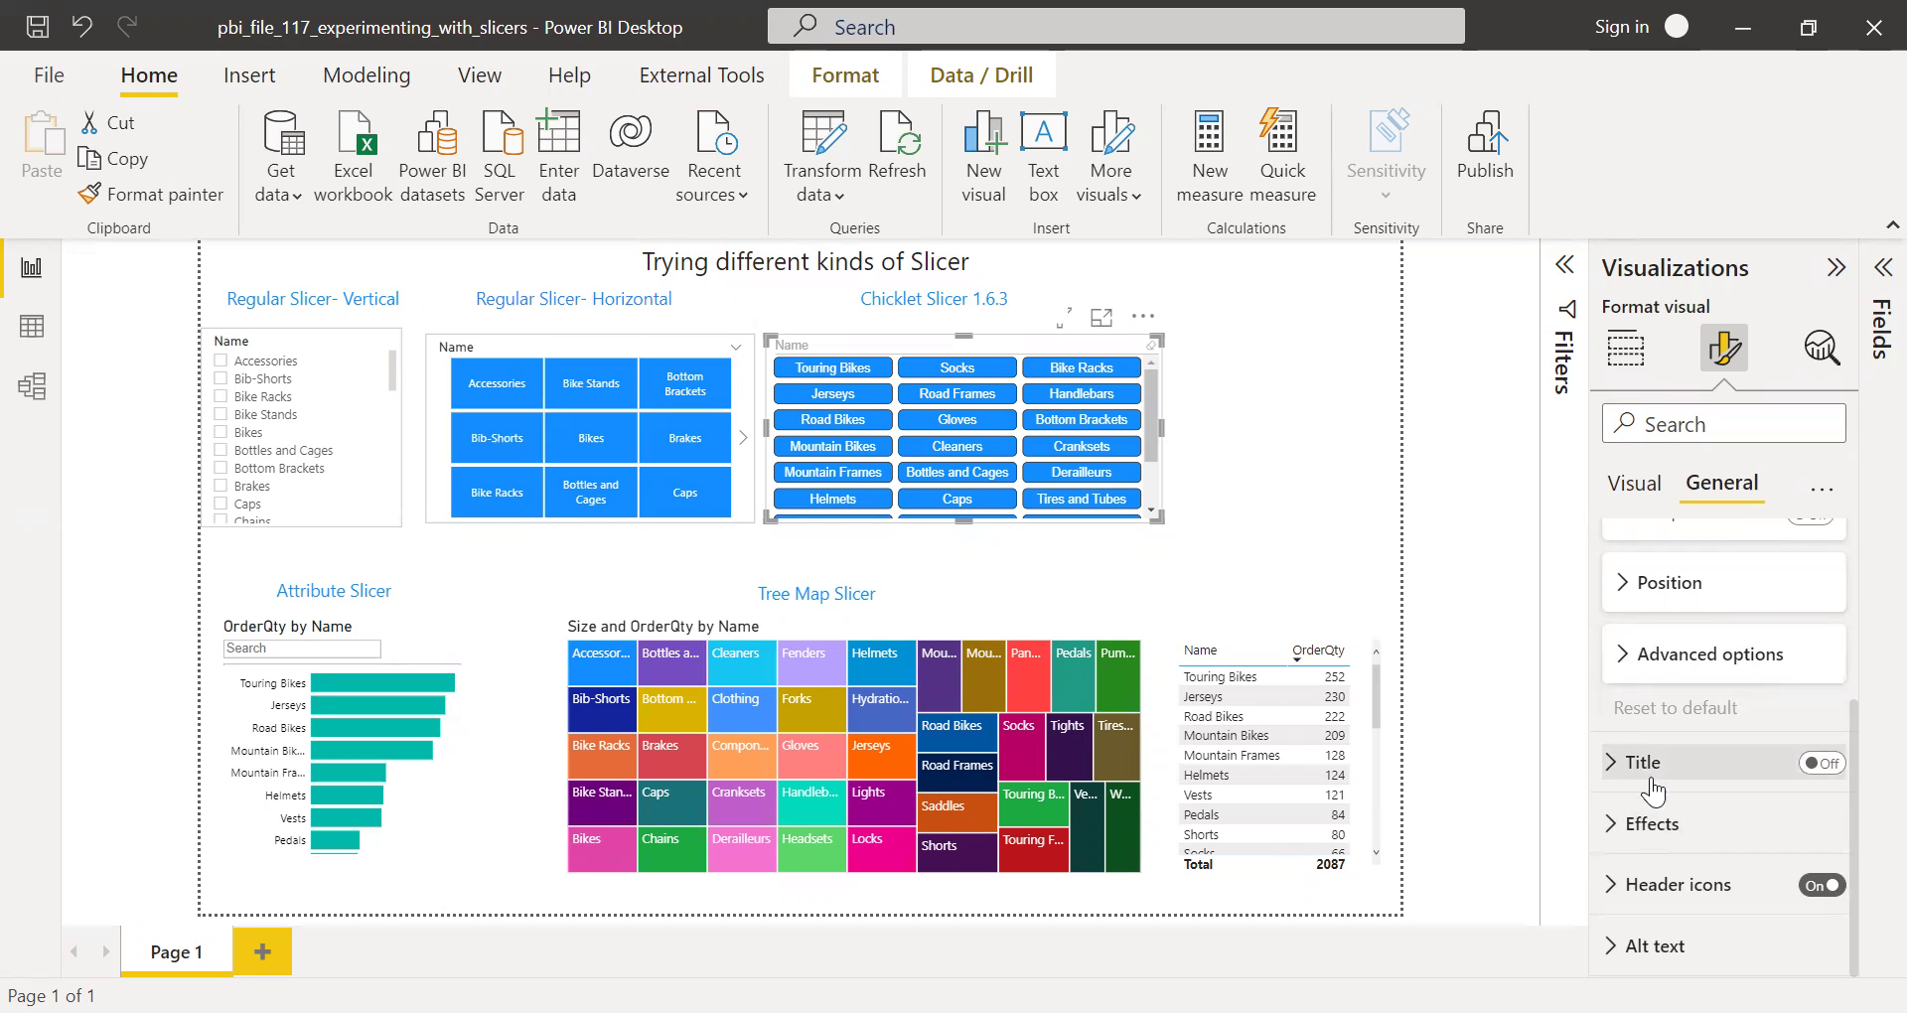
{"action": "left_click", "coordinate": [1610, 824]}
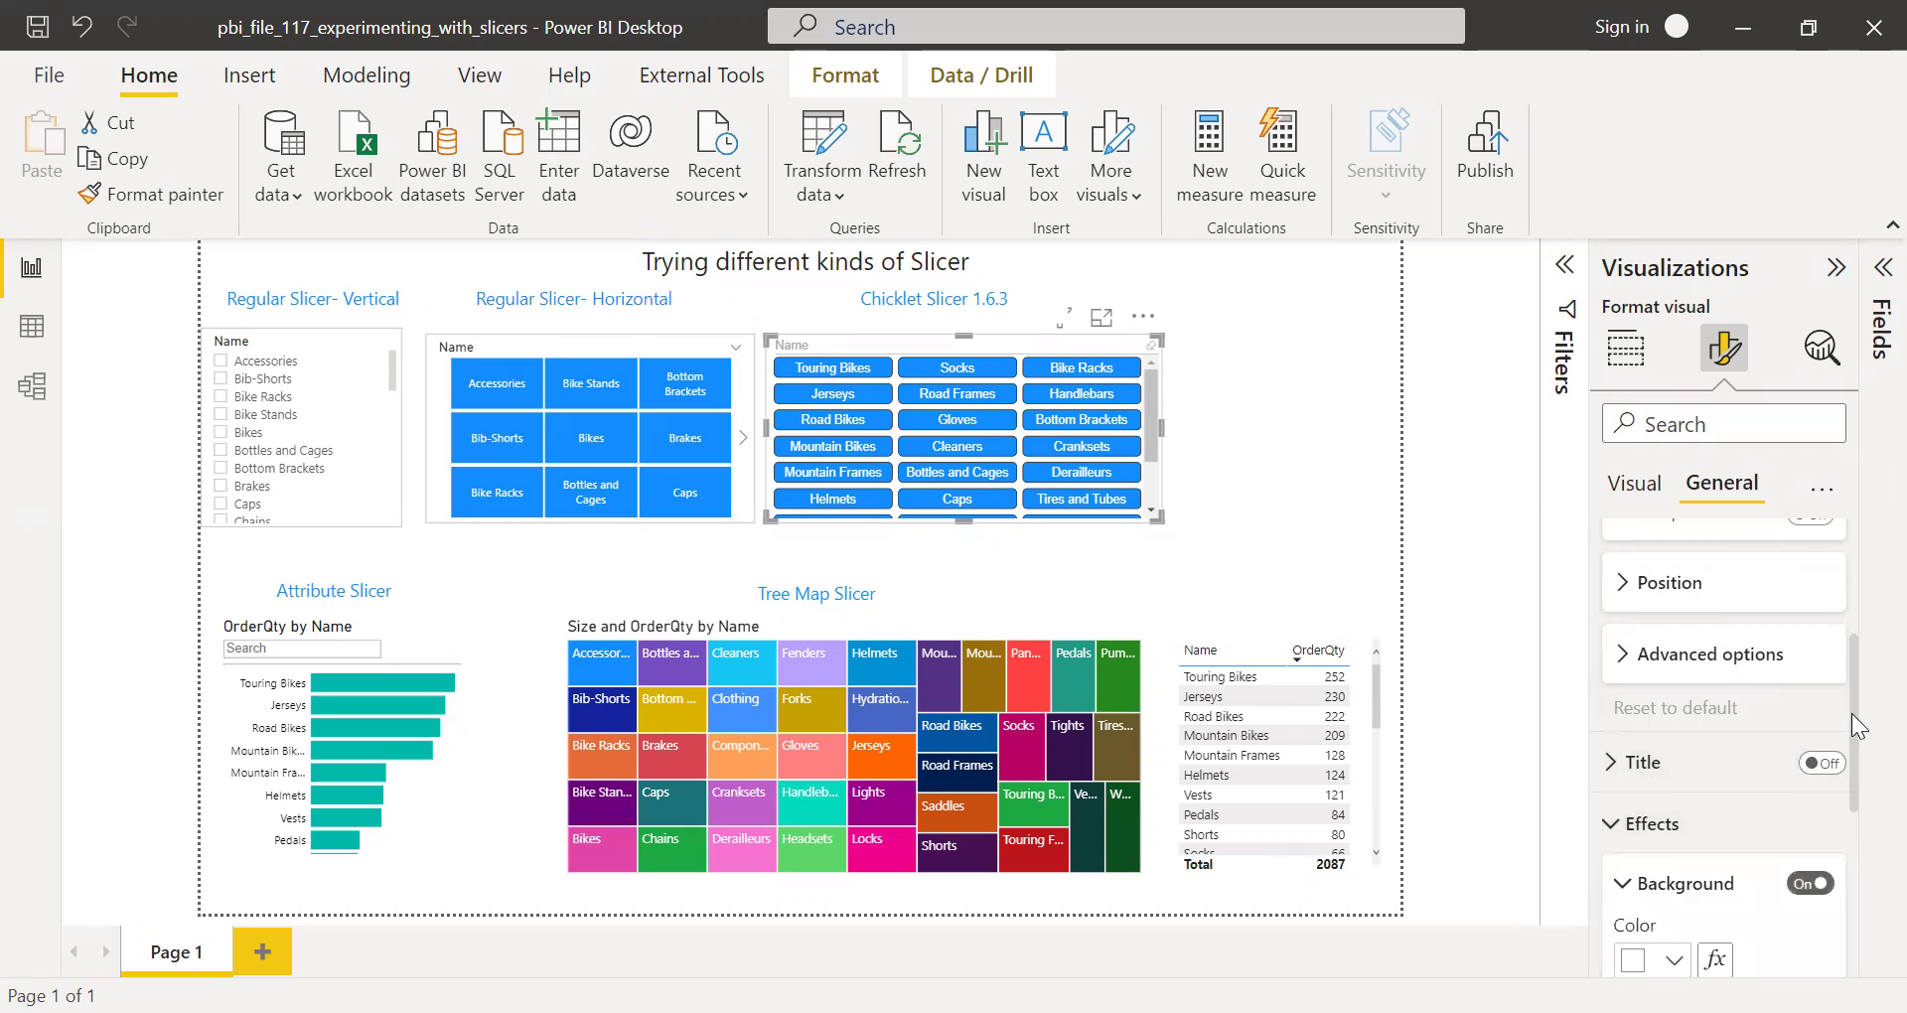
{"action": "scroll", "coordinate": [1851, 713], "scroll_direction": "down", "scroll_amount": 3}
{"action": "scroll", "coordinate": [1859, 760], "scroll_direction": "down", "scroll_amount": 2}
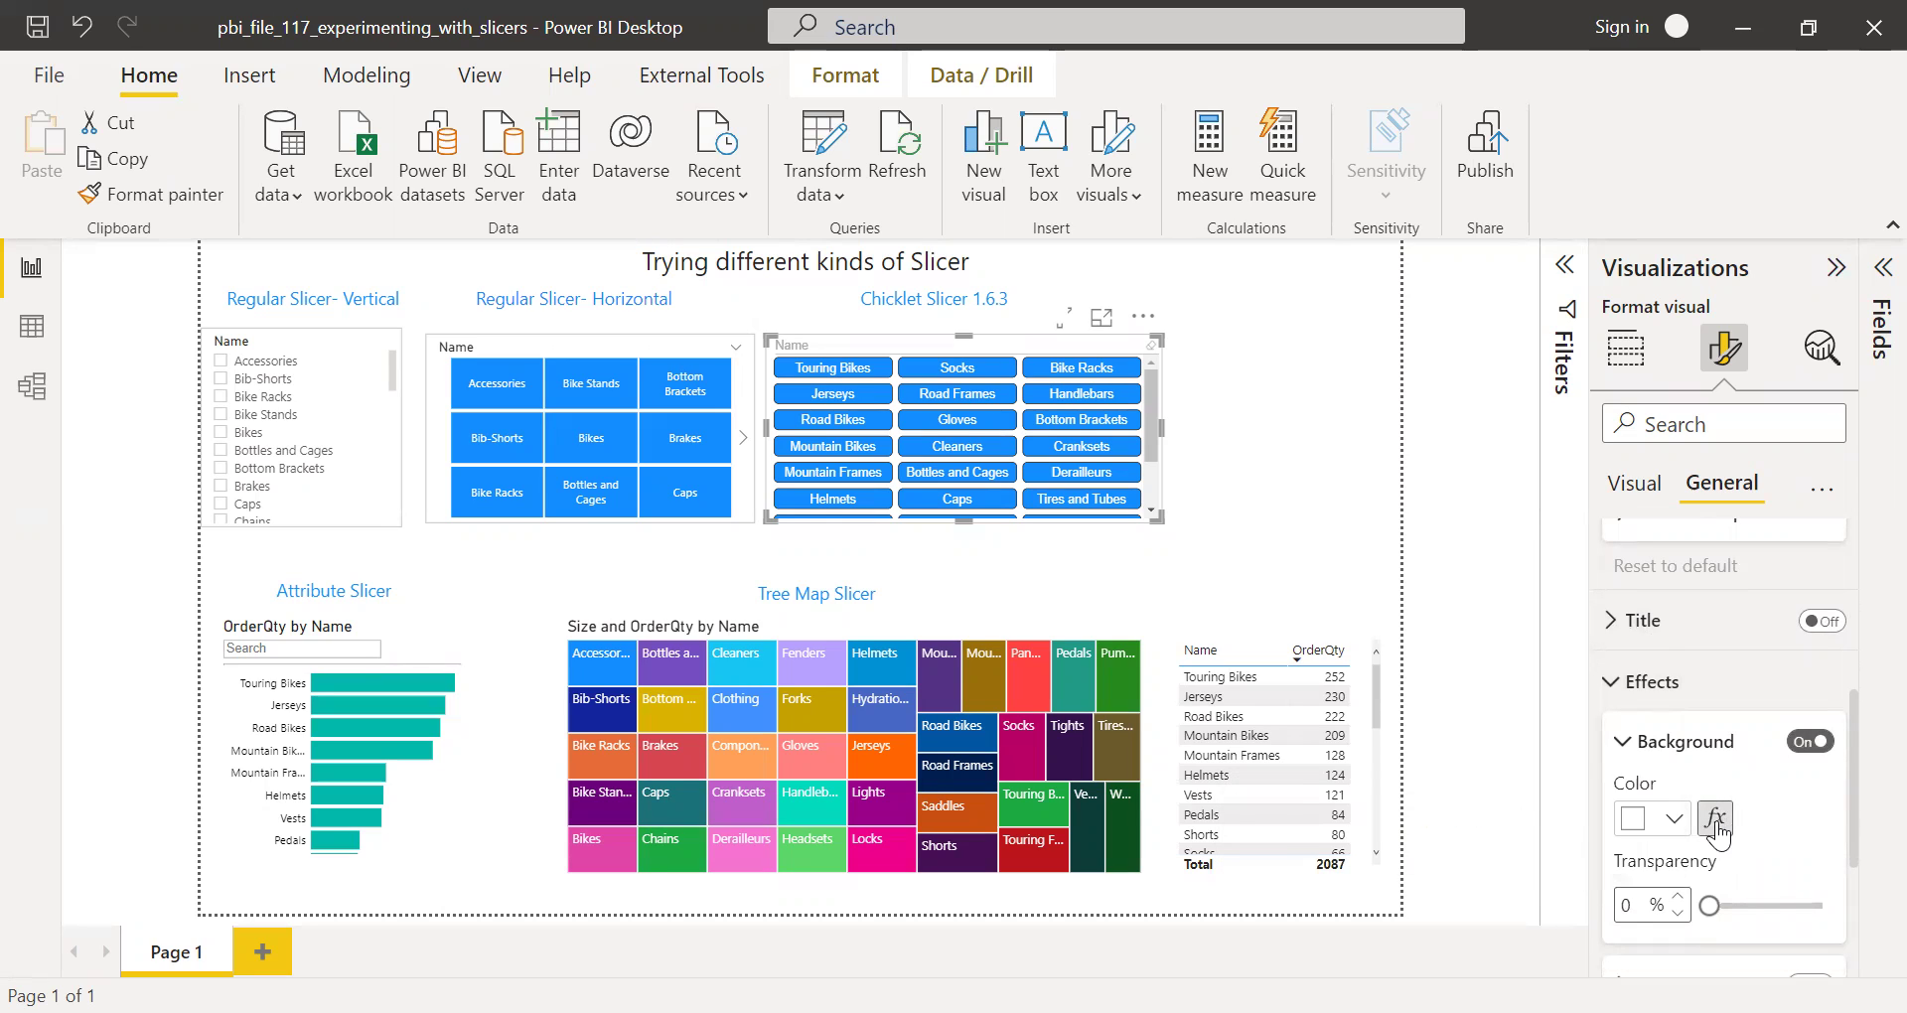
{"action": "left_click", "coordinate": [1622, 741]}
{"action": "scroll", "coordinate": [1854, 759], "scroll_direction": "down", "scroll_amount": 1}
{"action": "left_click_drag", "start_coordinate": [1854, 759], "coordinate": [1858, 439]}
{"action": "left_click", "coordinate": [1496, 433]}
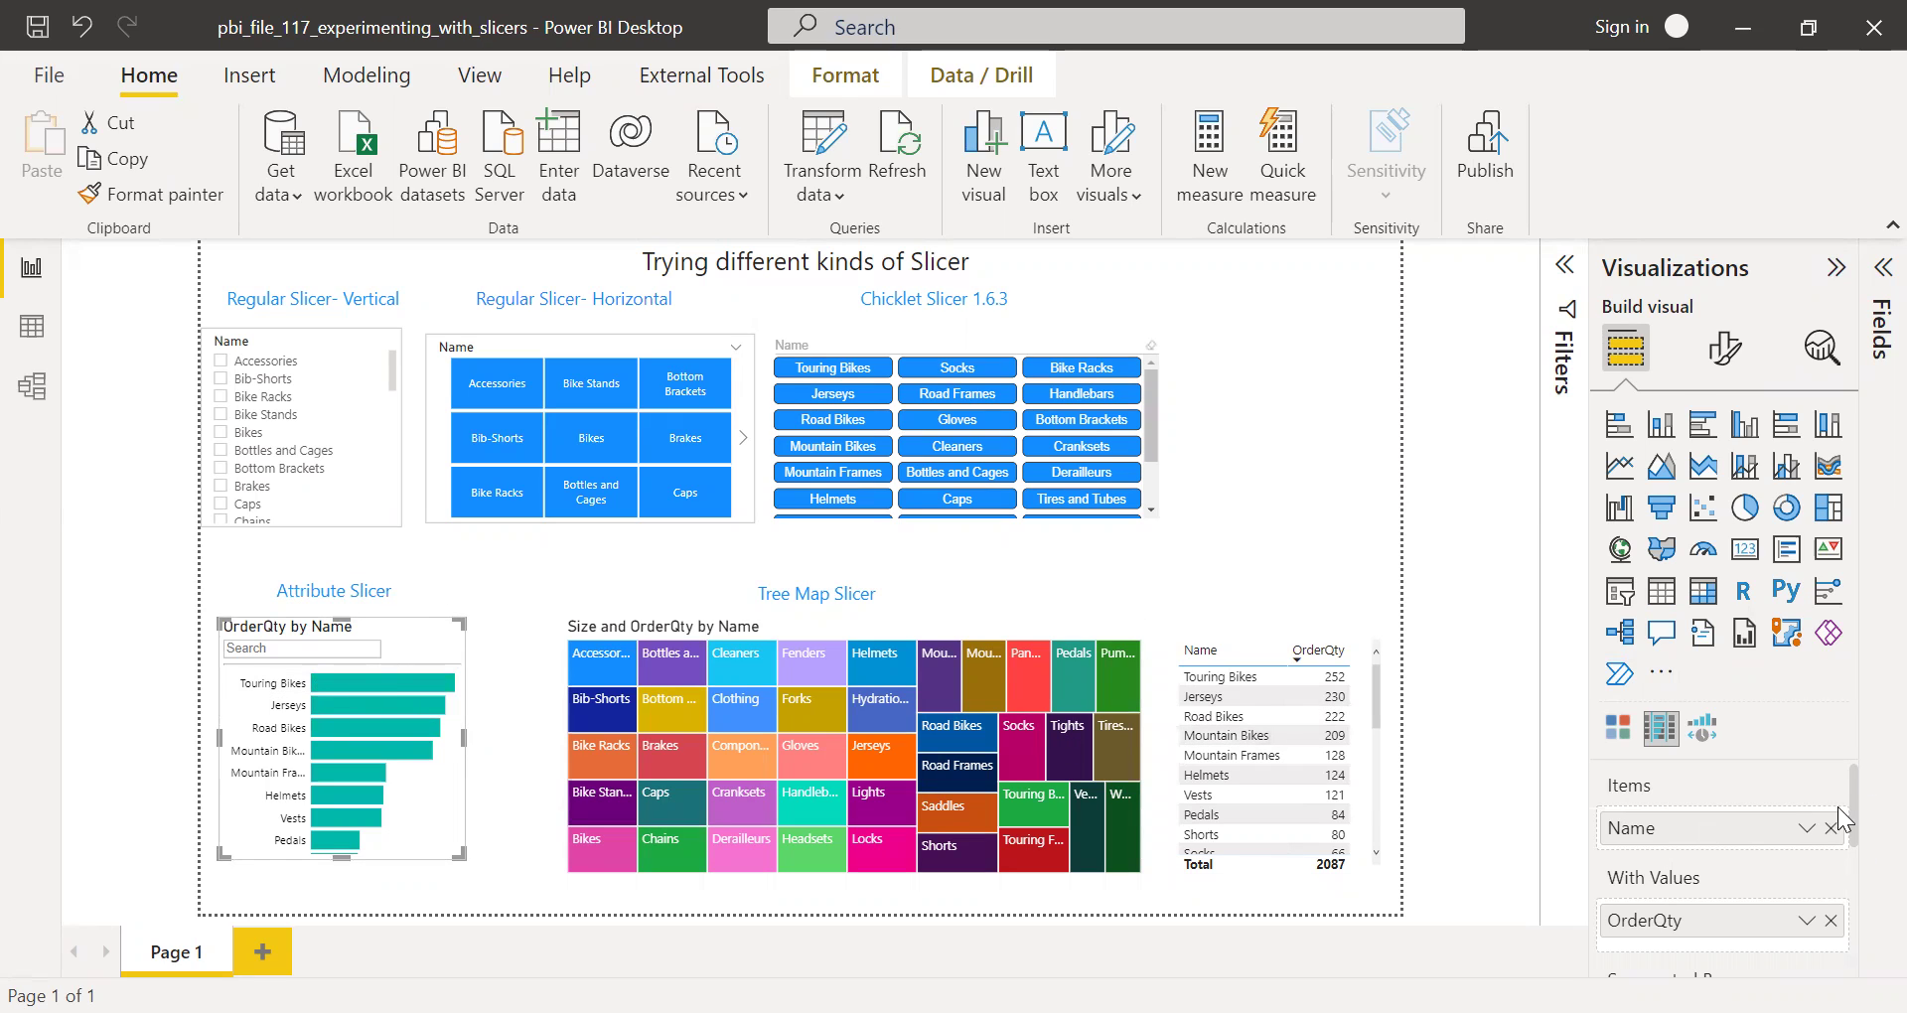
- Open the Attribute Slicer's More options, then undo the accidental removal of OrderQty from its values
{"action": "left_click_drag", "start_coordinate": [1855, 830], "coordinate": [1855, 853]}
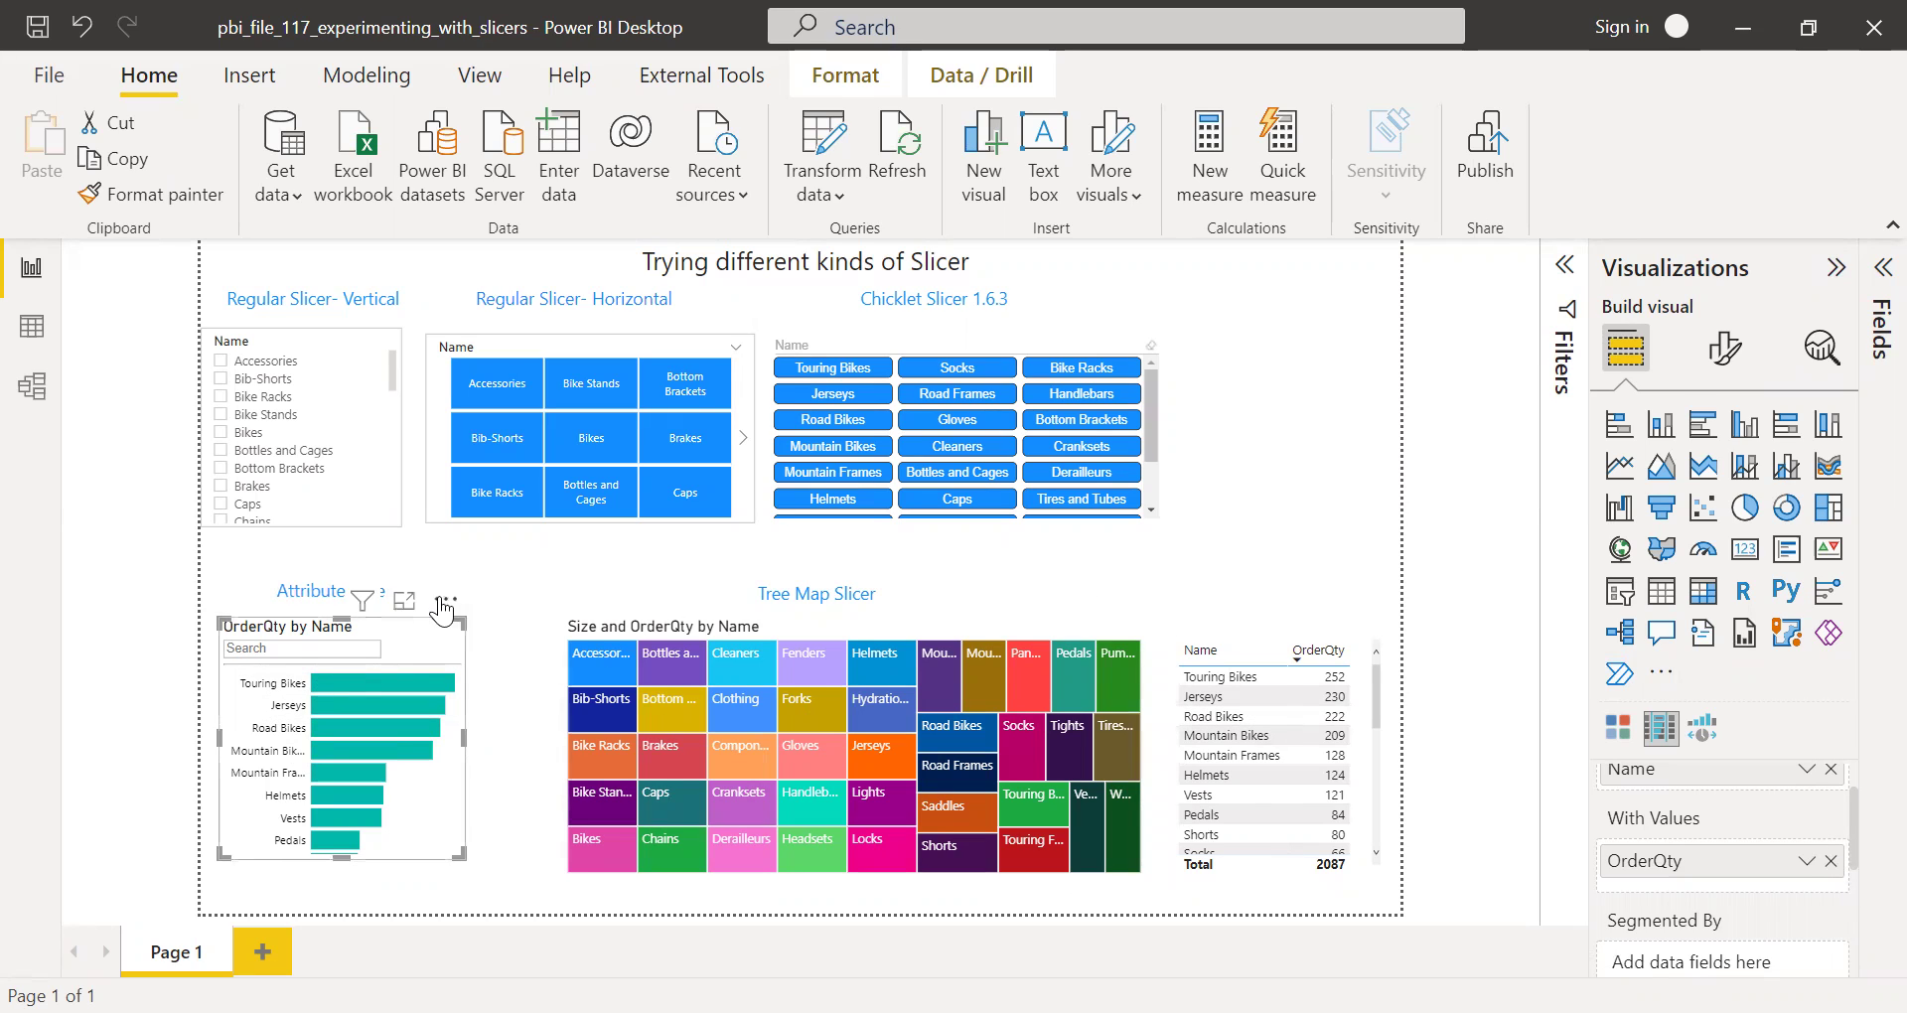
{"action": "left_click", "coordinate": [445, 599]}
{"action": "mouse_move", "coordinate": [590, 830]}
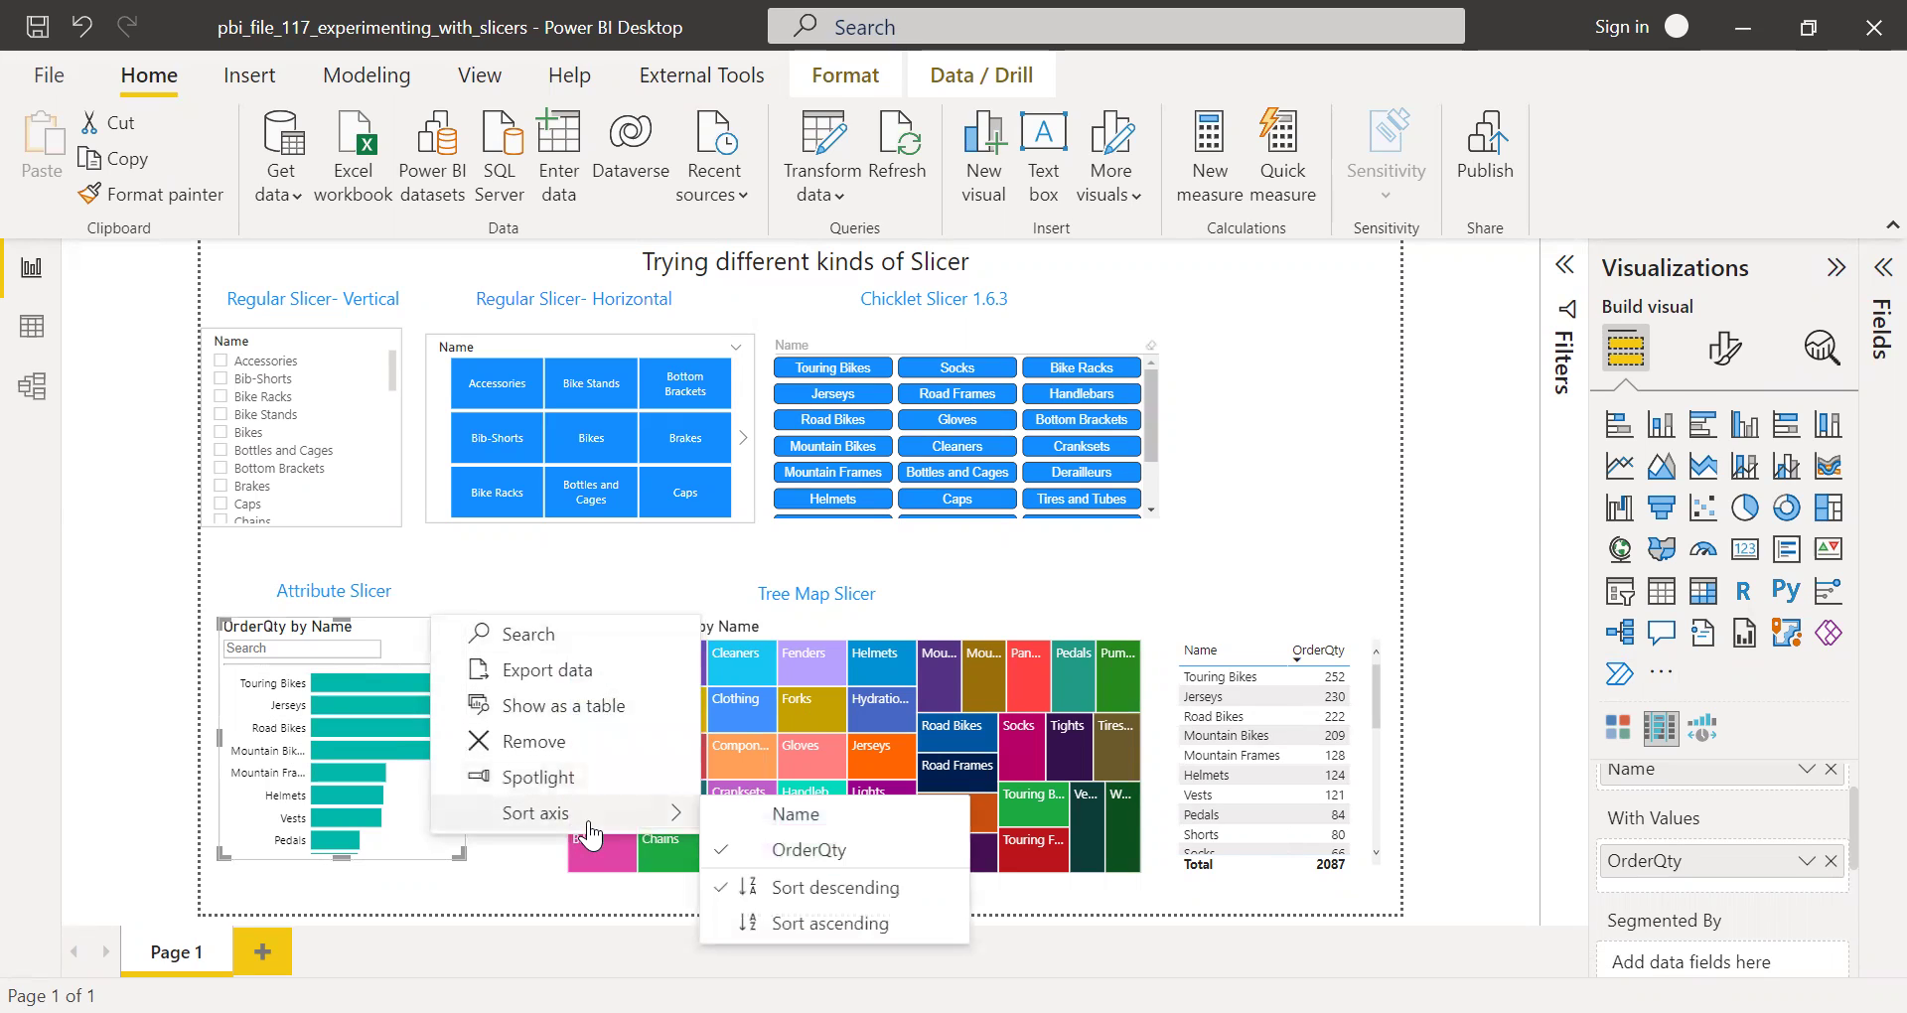
{"action": "left_click", "coordinate": [1831, 861]}
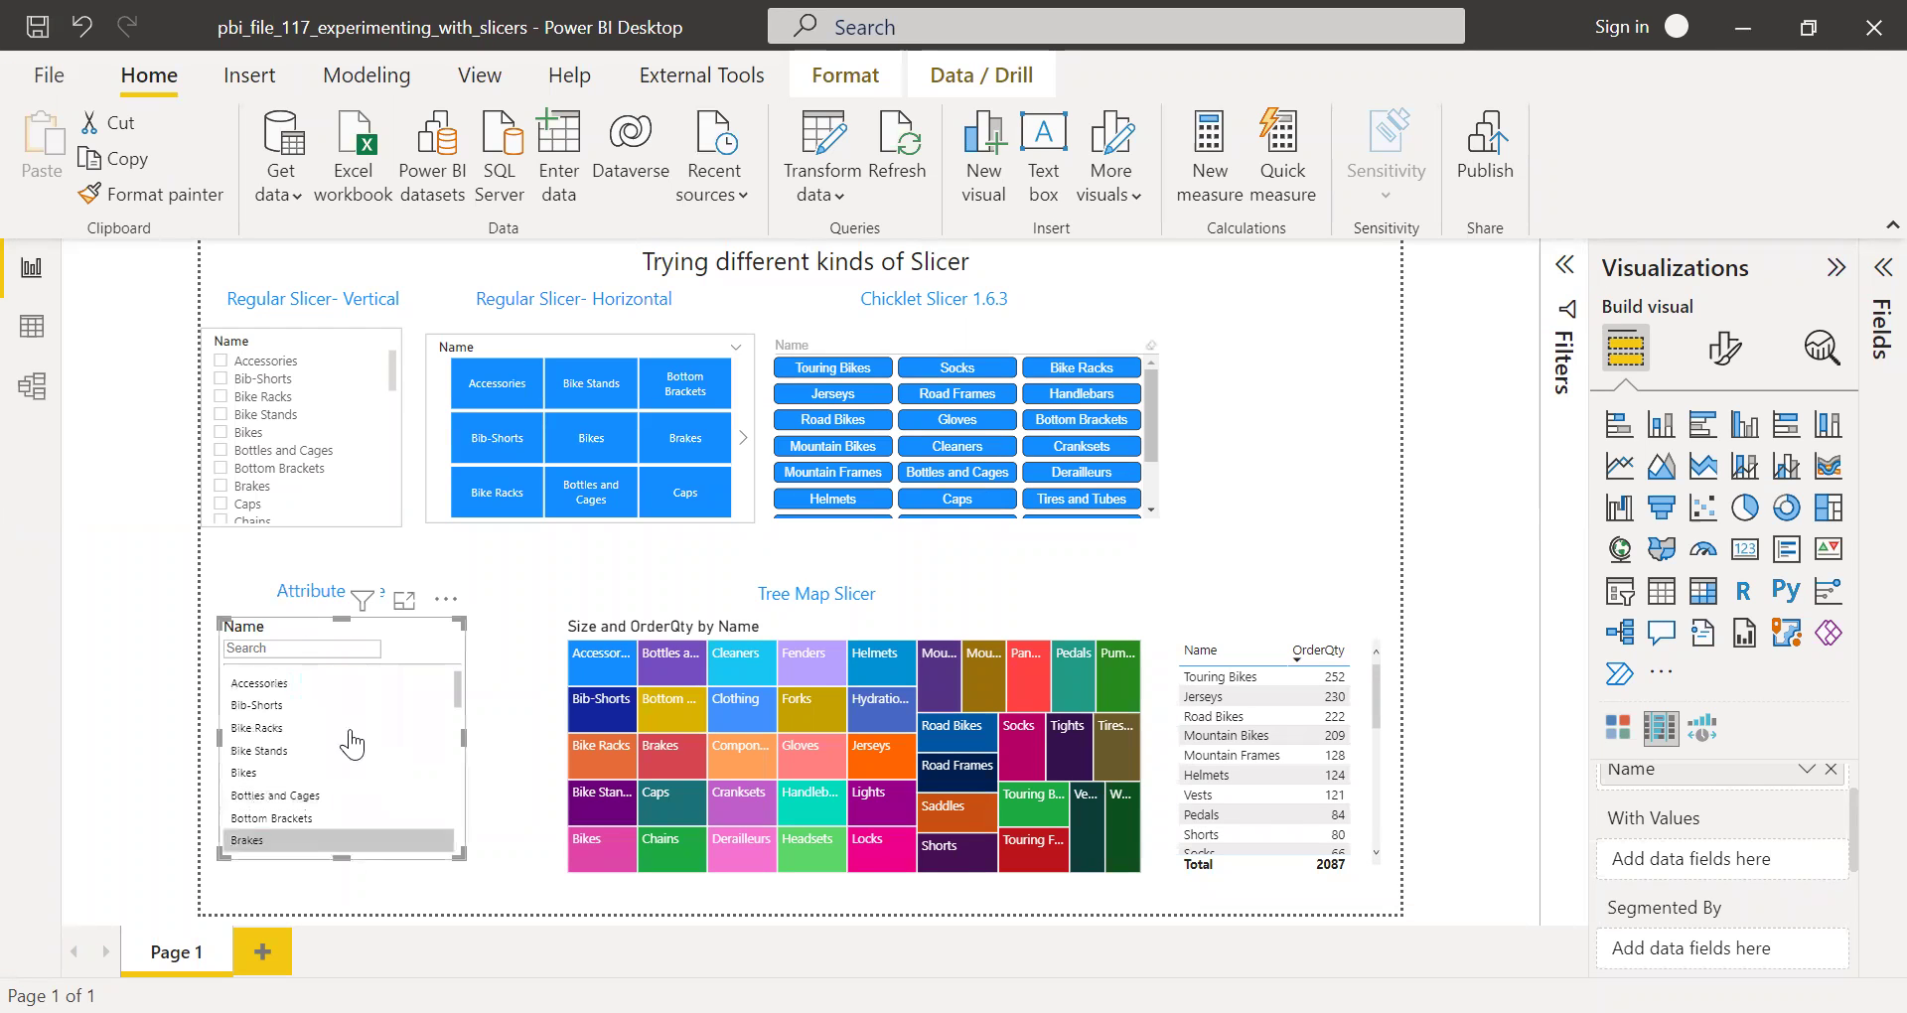
{"action": "left_click", "coordinate": [84, 30]}
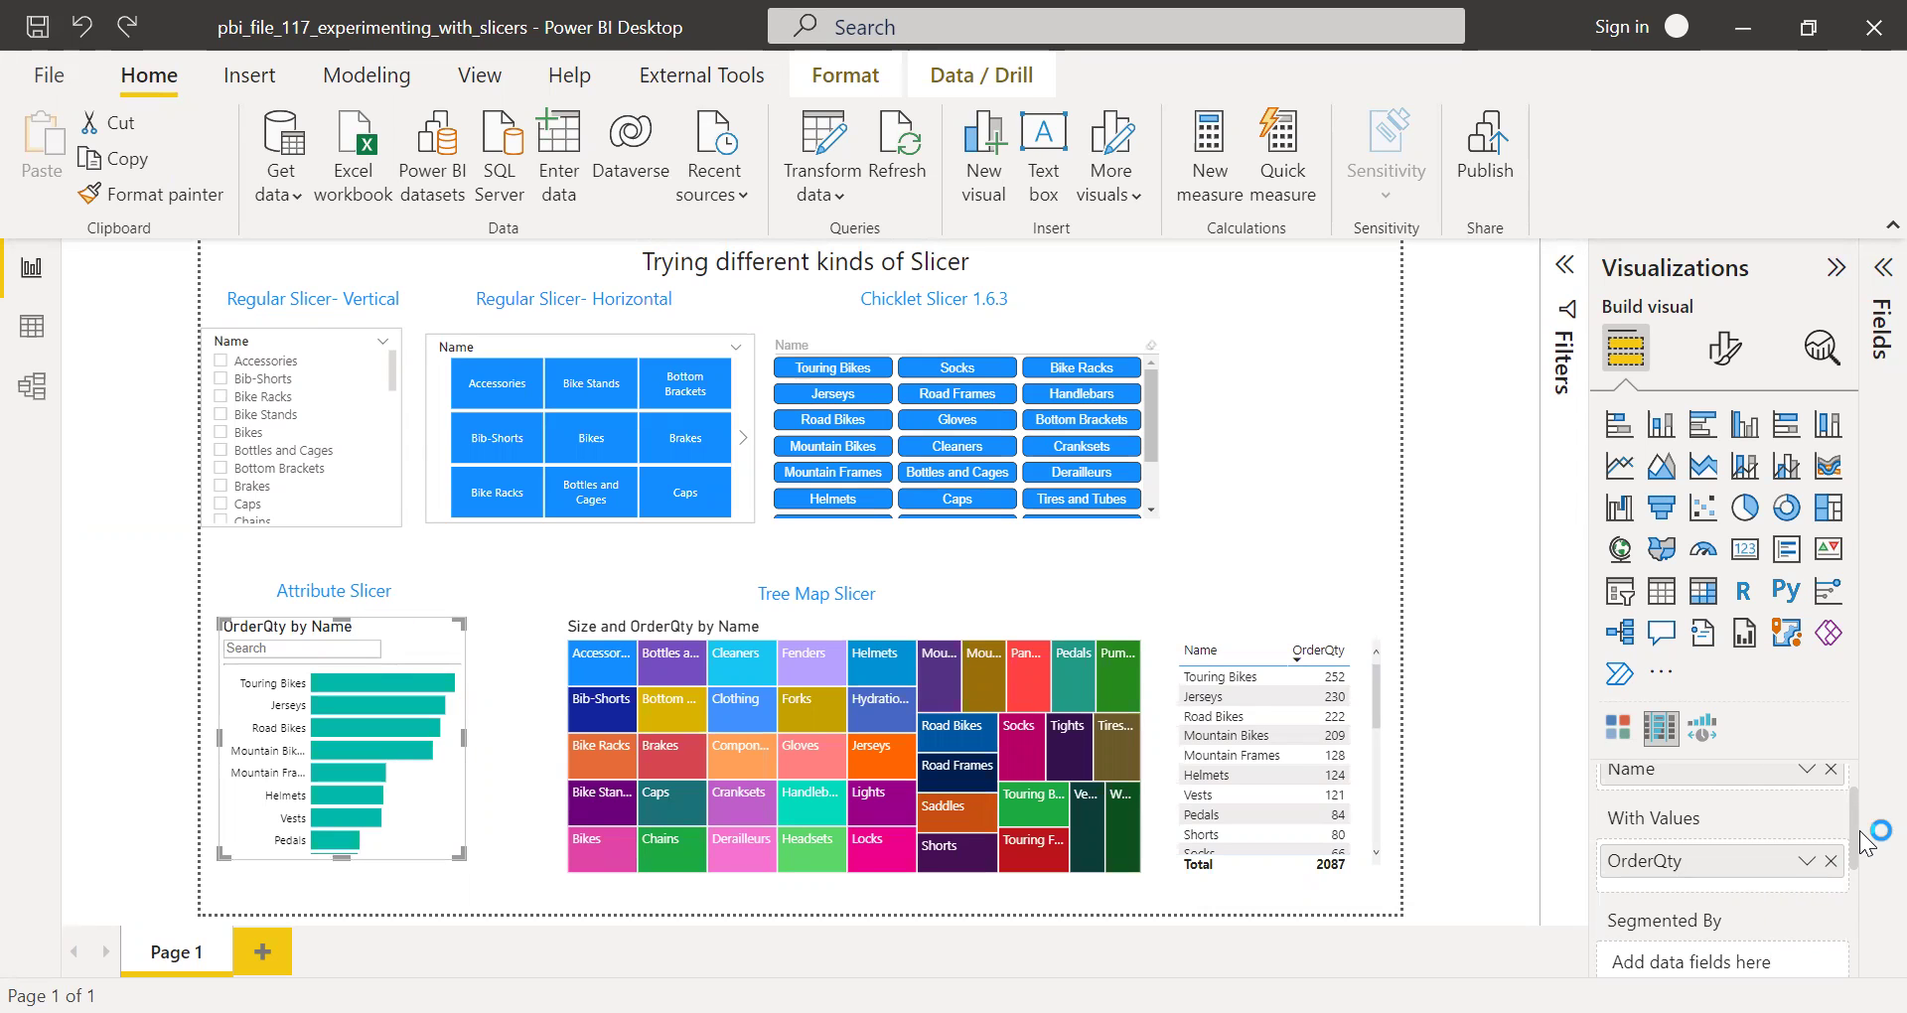
{"action": "scroll", "coordinate": [1862, 889], "scroll_direction": "down", "scroll_amount": 1}
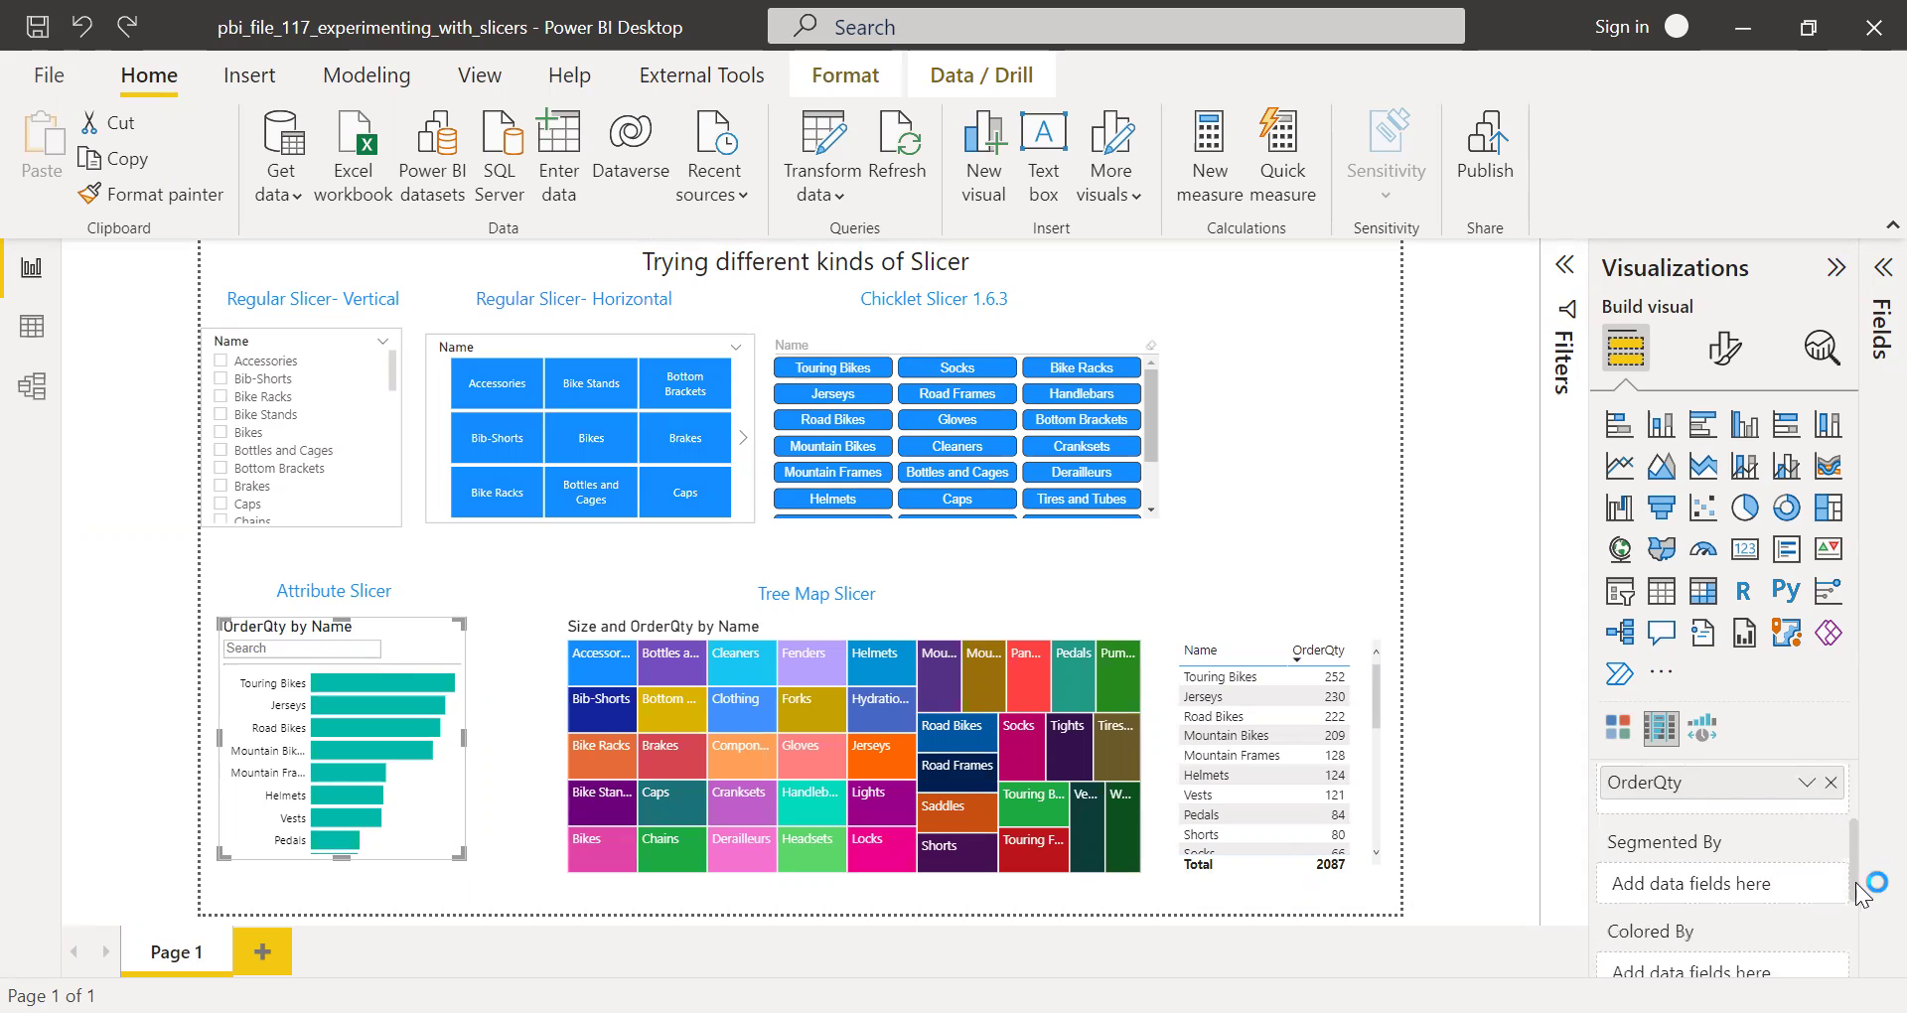
{"action": "left_click_drag", "start_coordinate": [1861, 889], "coordinate": [1864, 938]}
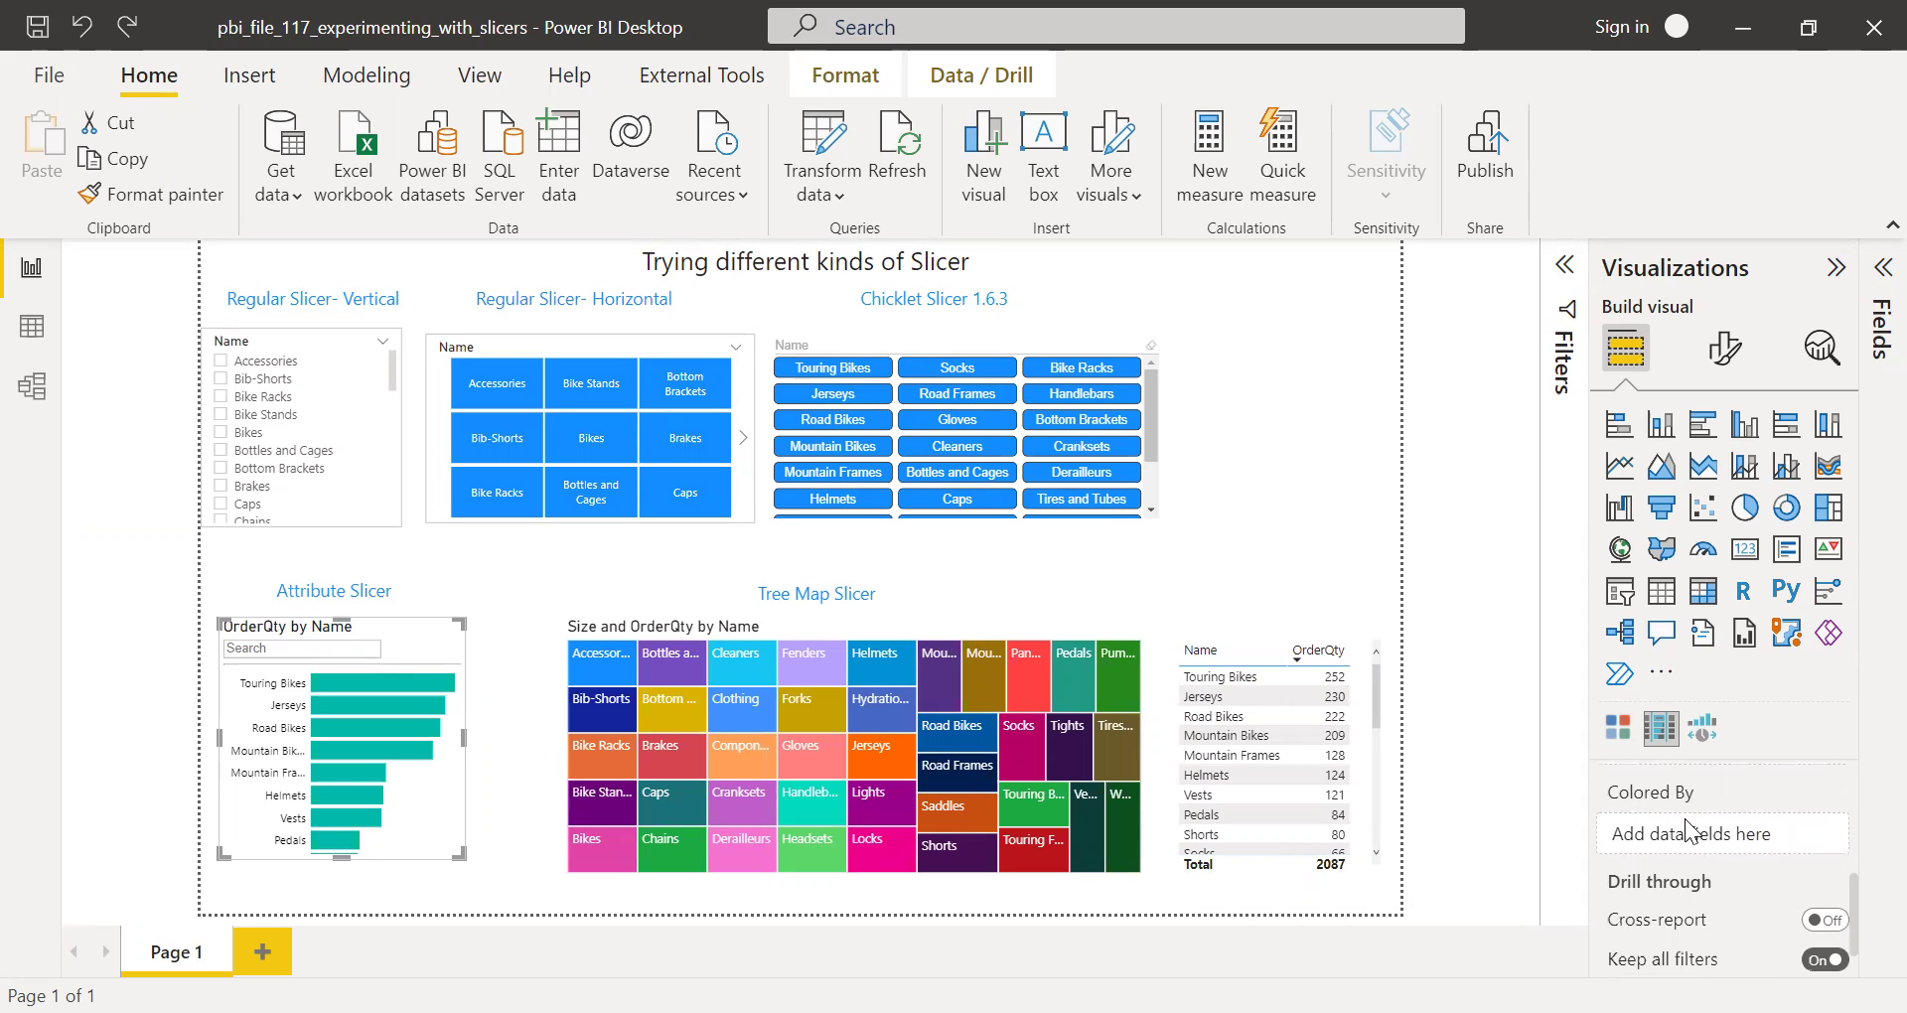
- Expand the Attribute Slicer's General and Display settings, toggling Horizontal to vertical bars and back
{"action": "left_click", "coordinate": [1725, 348]}
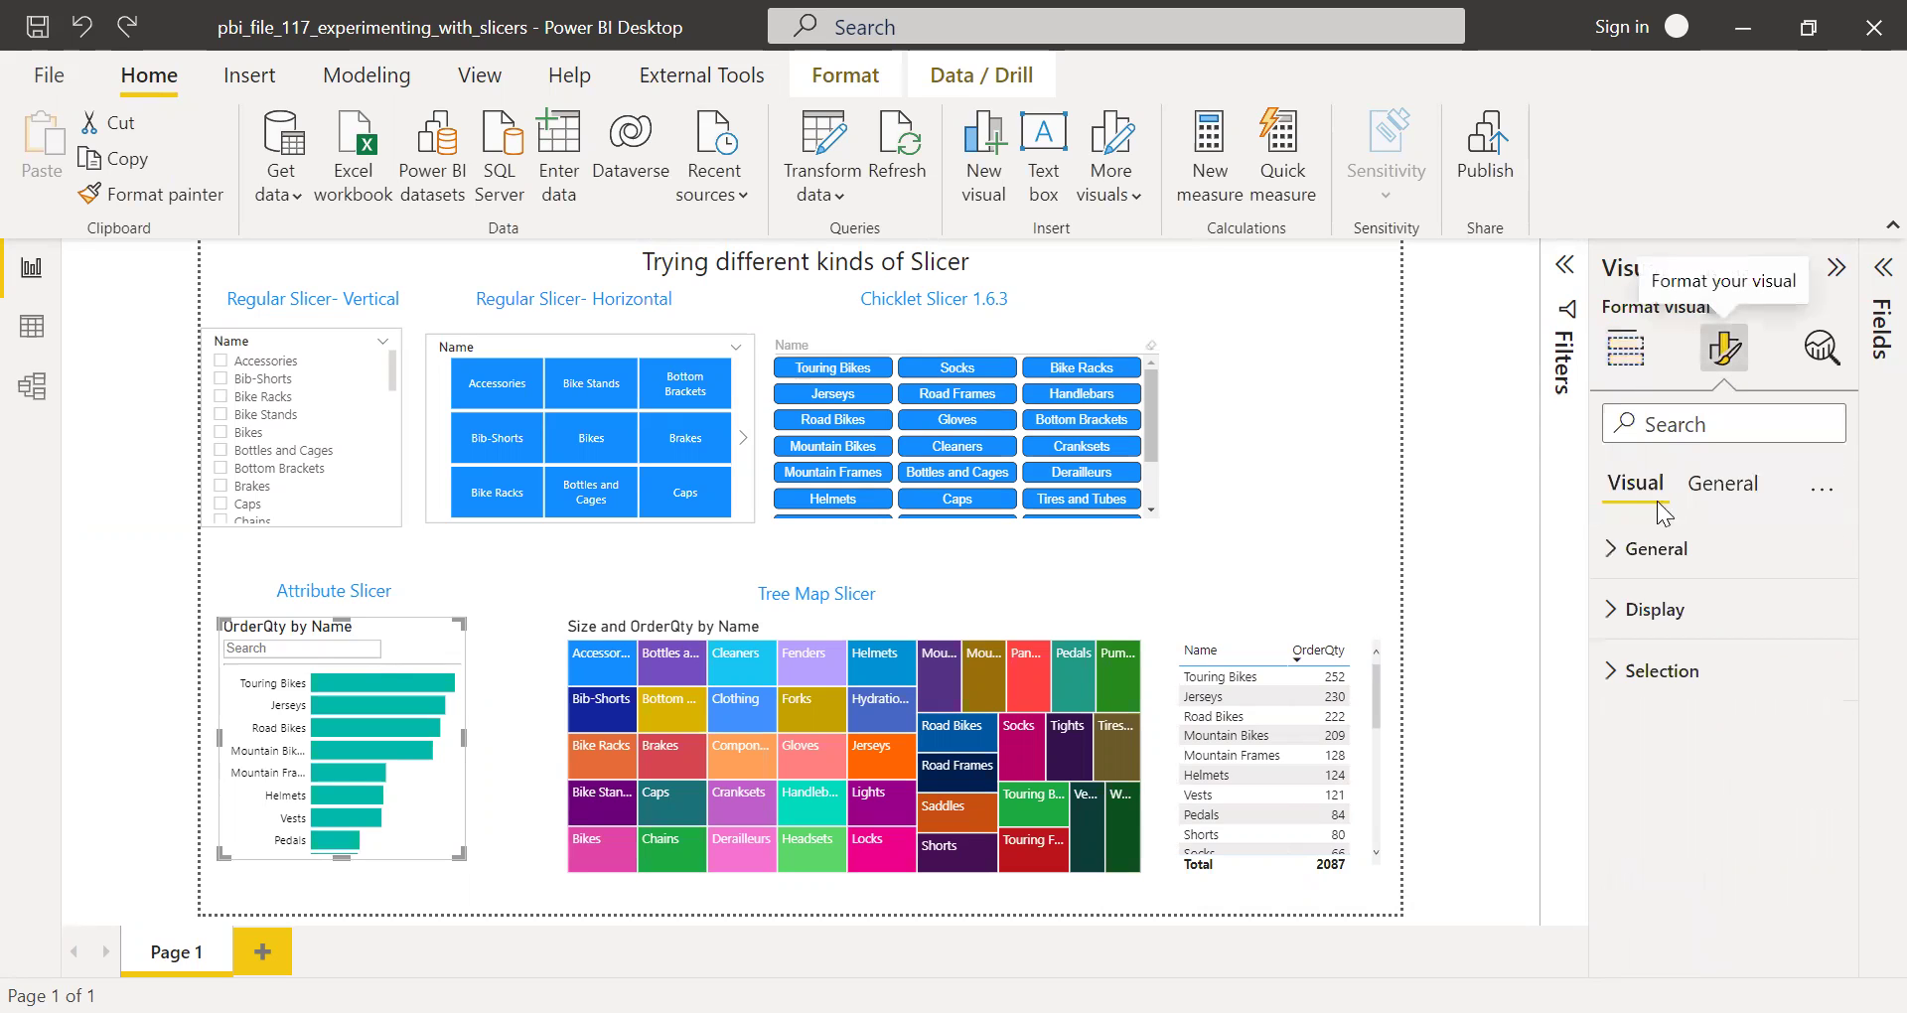
{"action": "left_click", "coordinate": [1617, 549]}
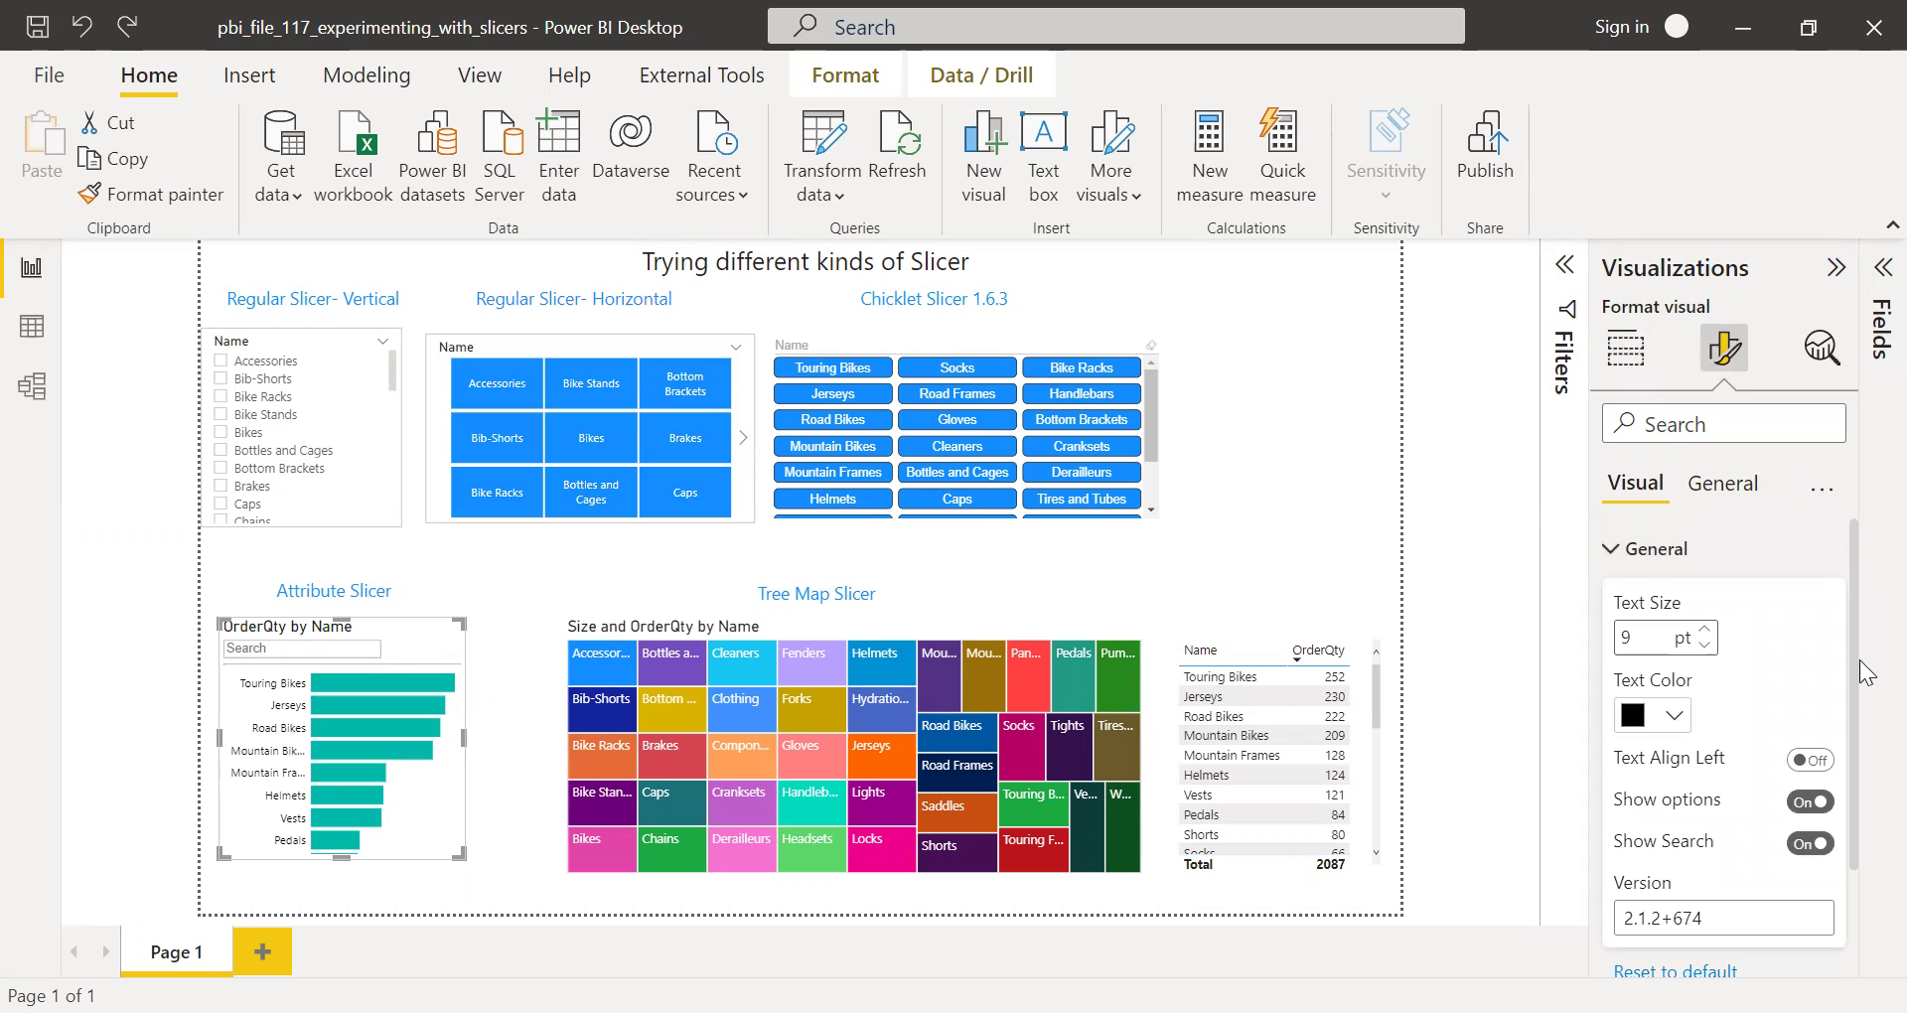
{"action": "left_click", "coordinate": [1609, 549]}
{"action": "left_click", "coordinate": [1611, 609]}
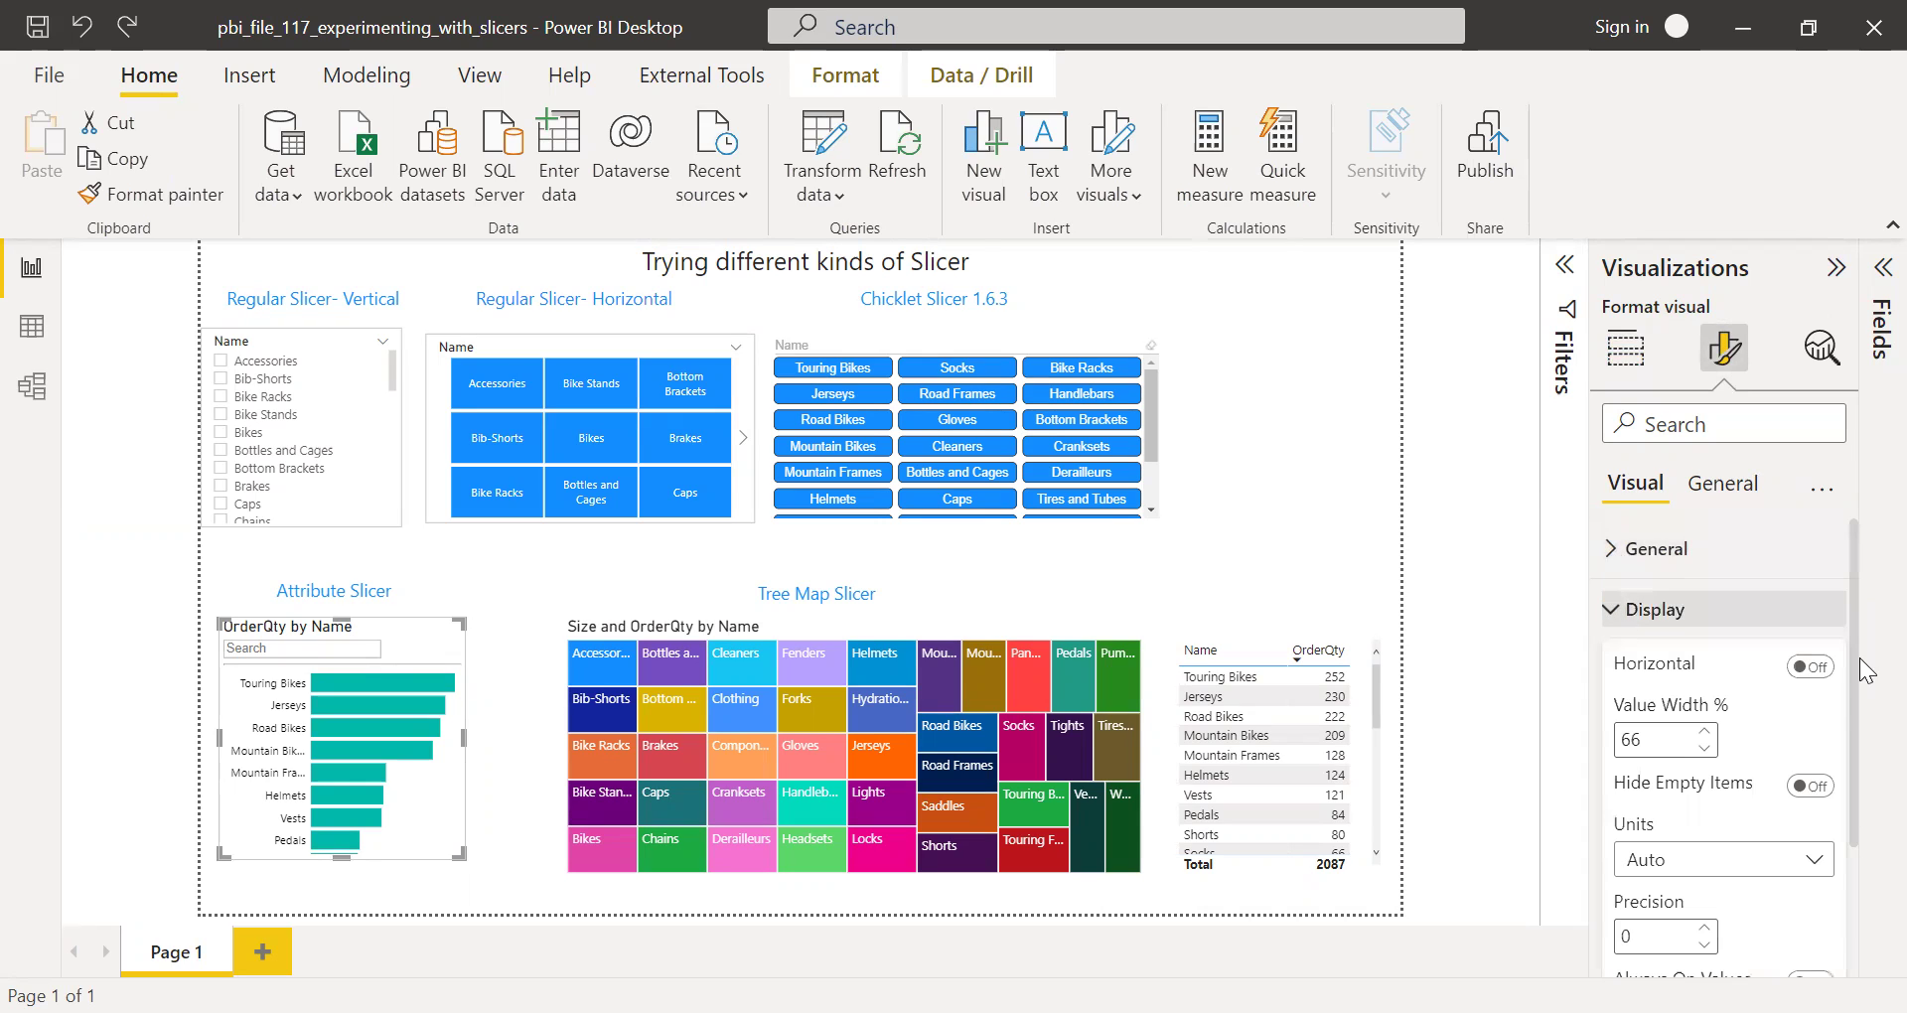
{"action": "left_click_drag", "start_coordinate": [1856, 660], "coordinate": [1856, 692]}
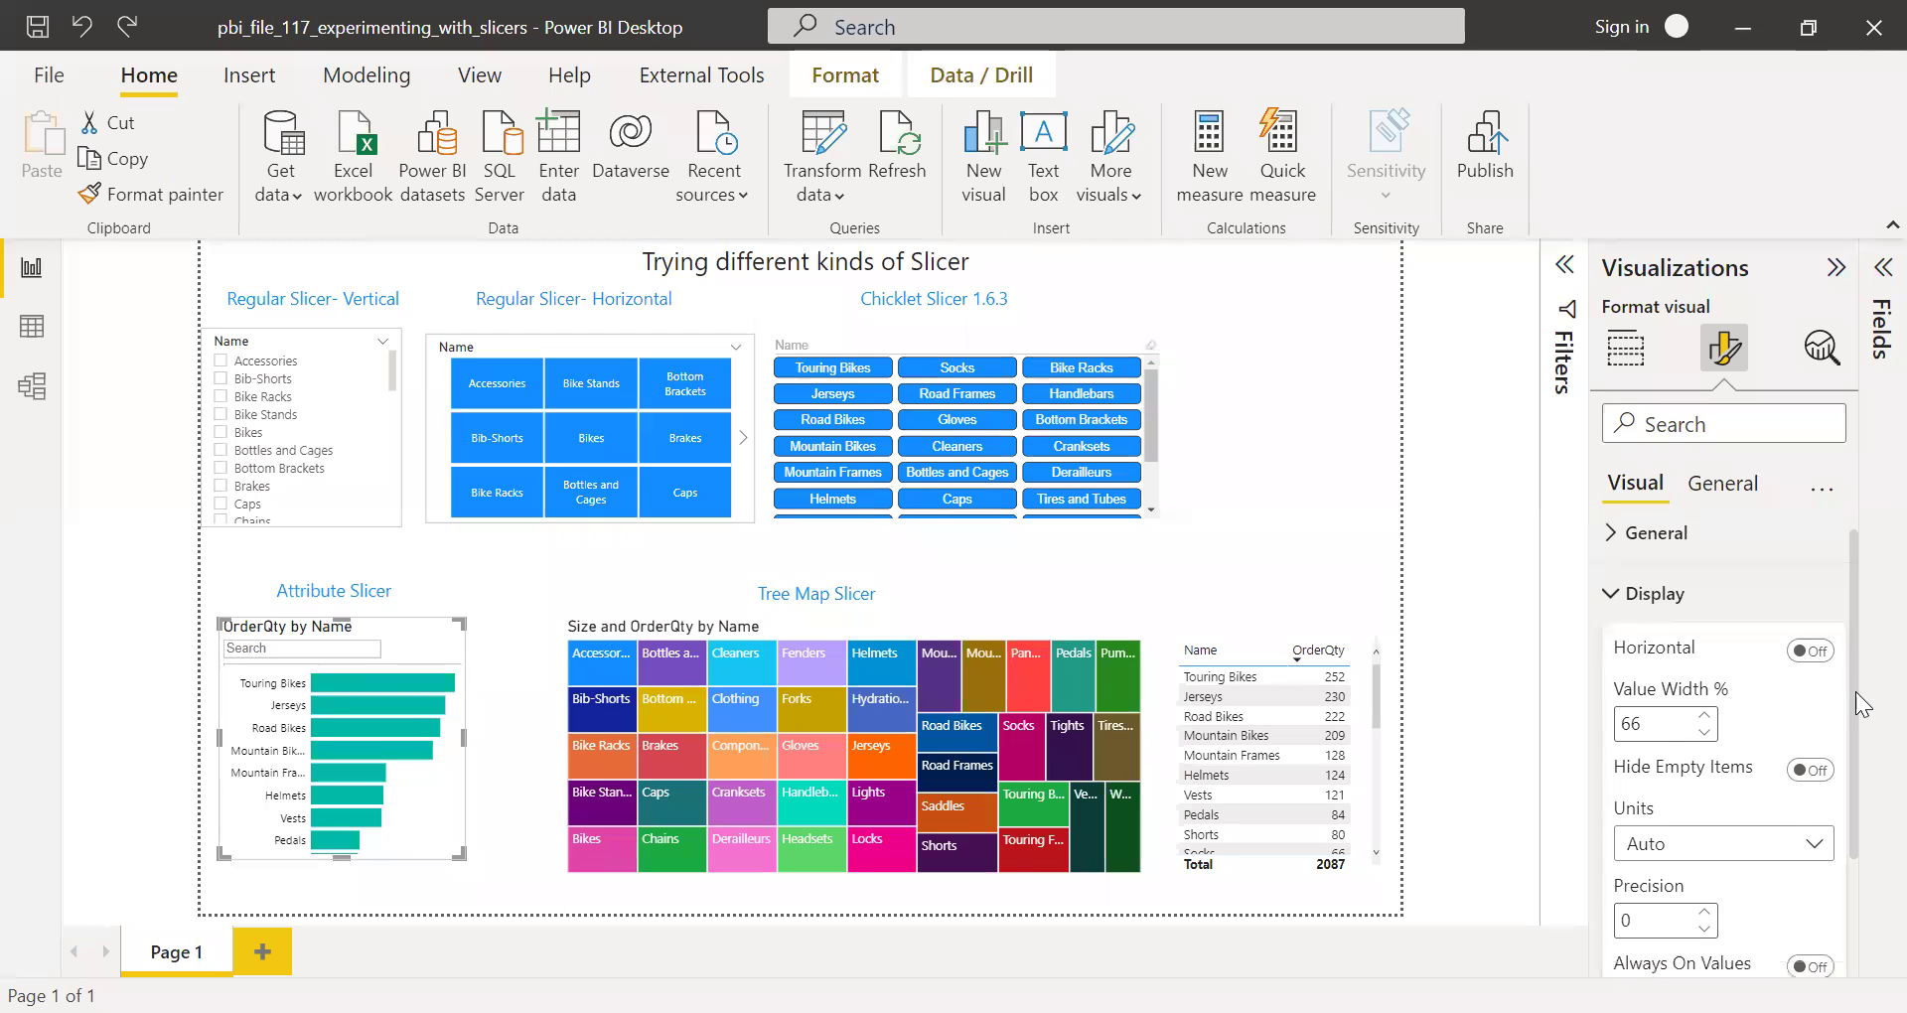
{"action": "left_click", "coordinate": [1804, 614]}
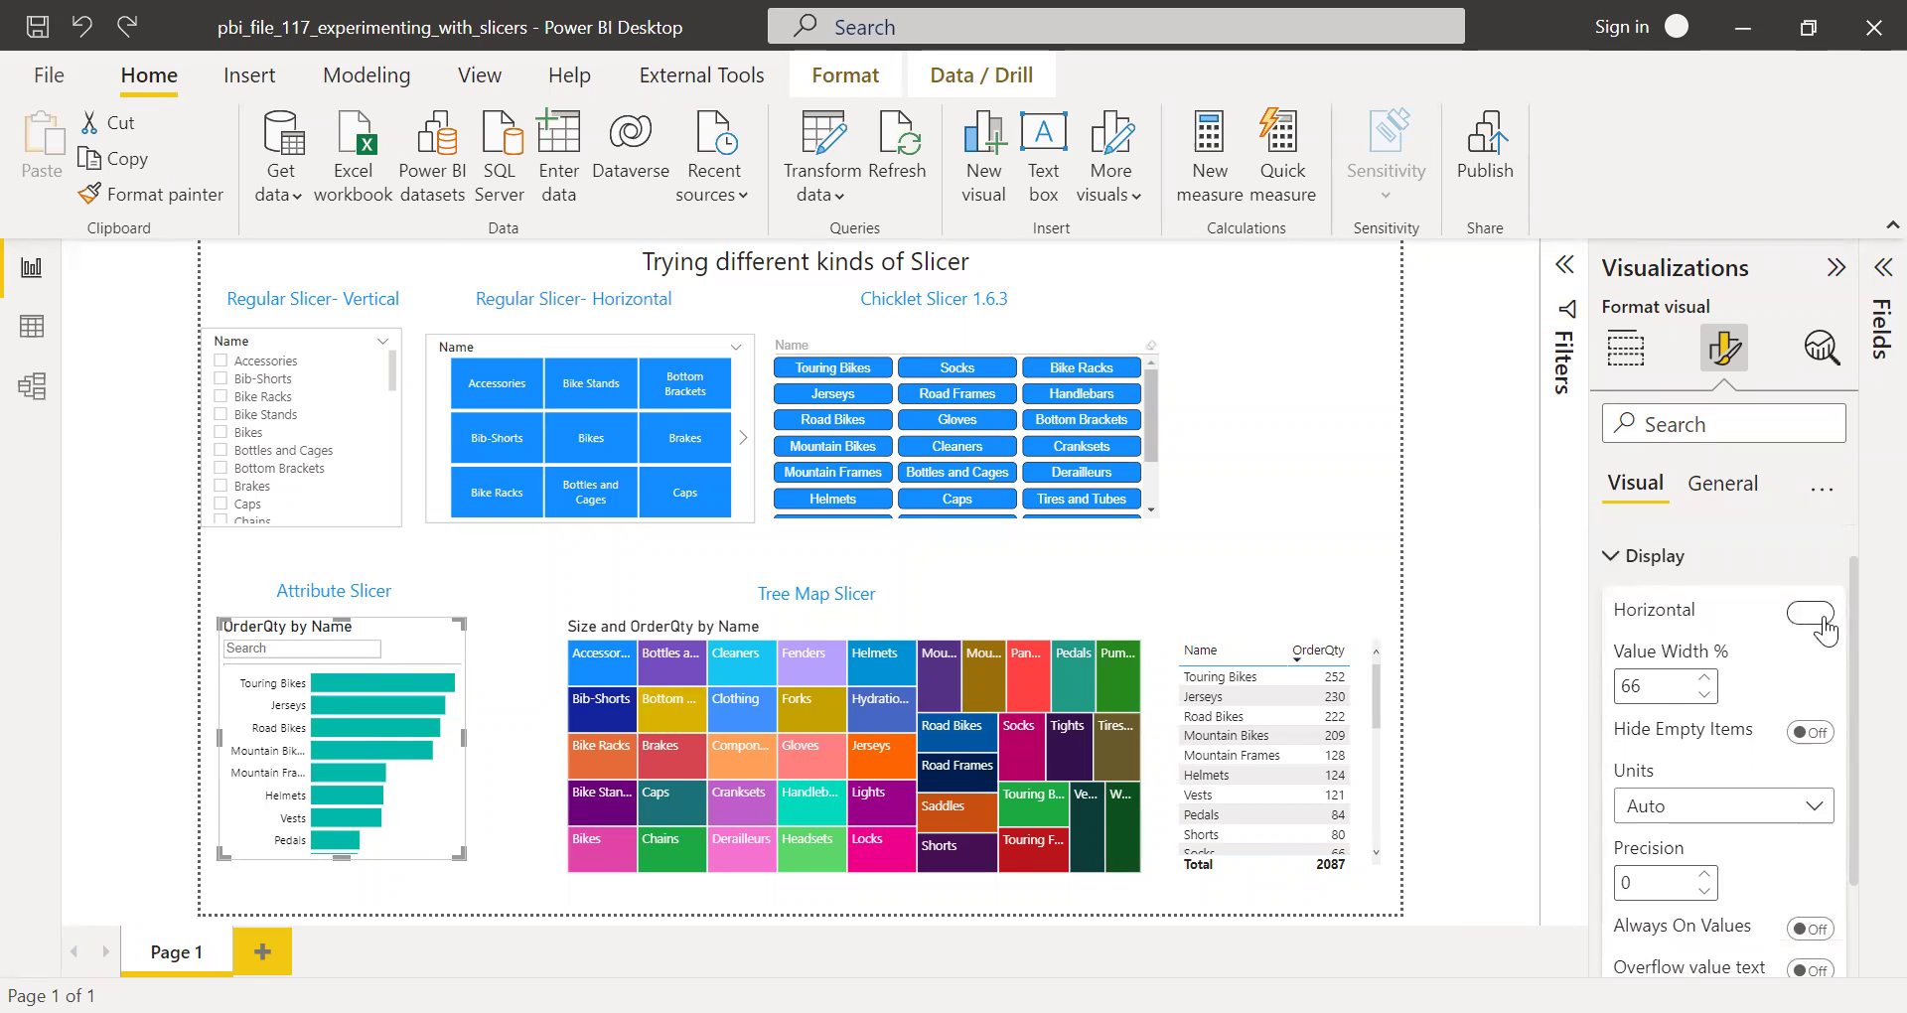
{"action": "left_click", "coordinate": [1806, 616]}
- Turn on brush mode, sweep-select Touring Bikes through Helmets, then clear the selection
{"action": "left_click", "coordinate": [1610, 561]}
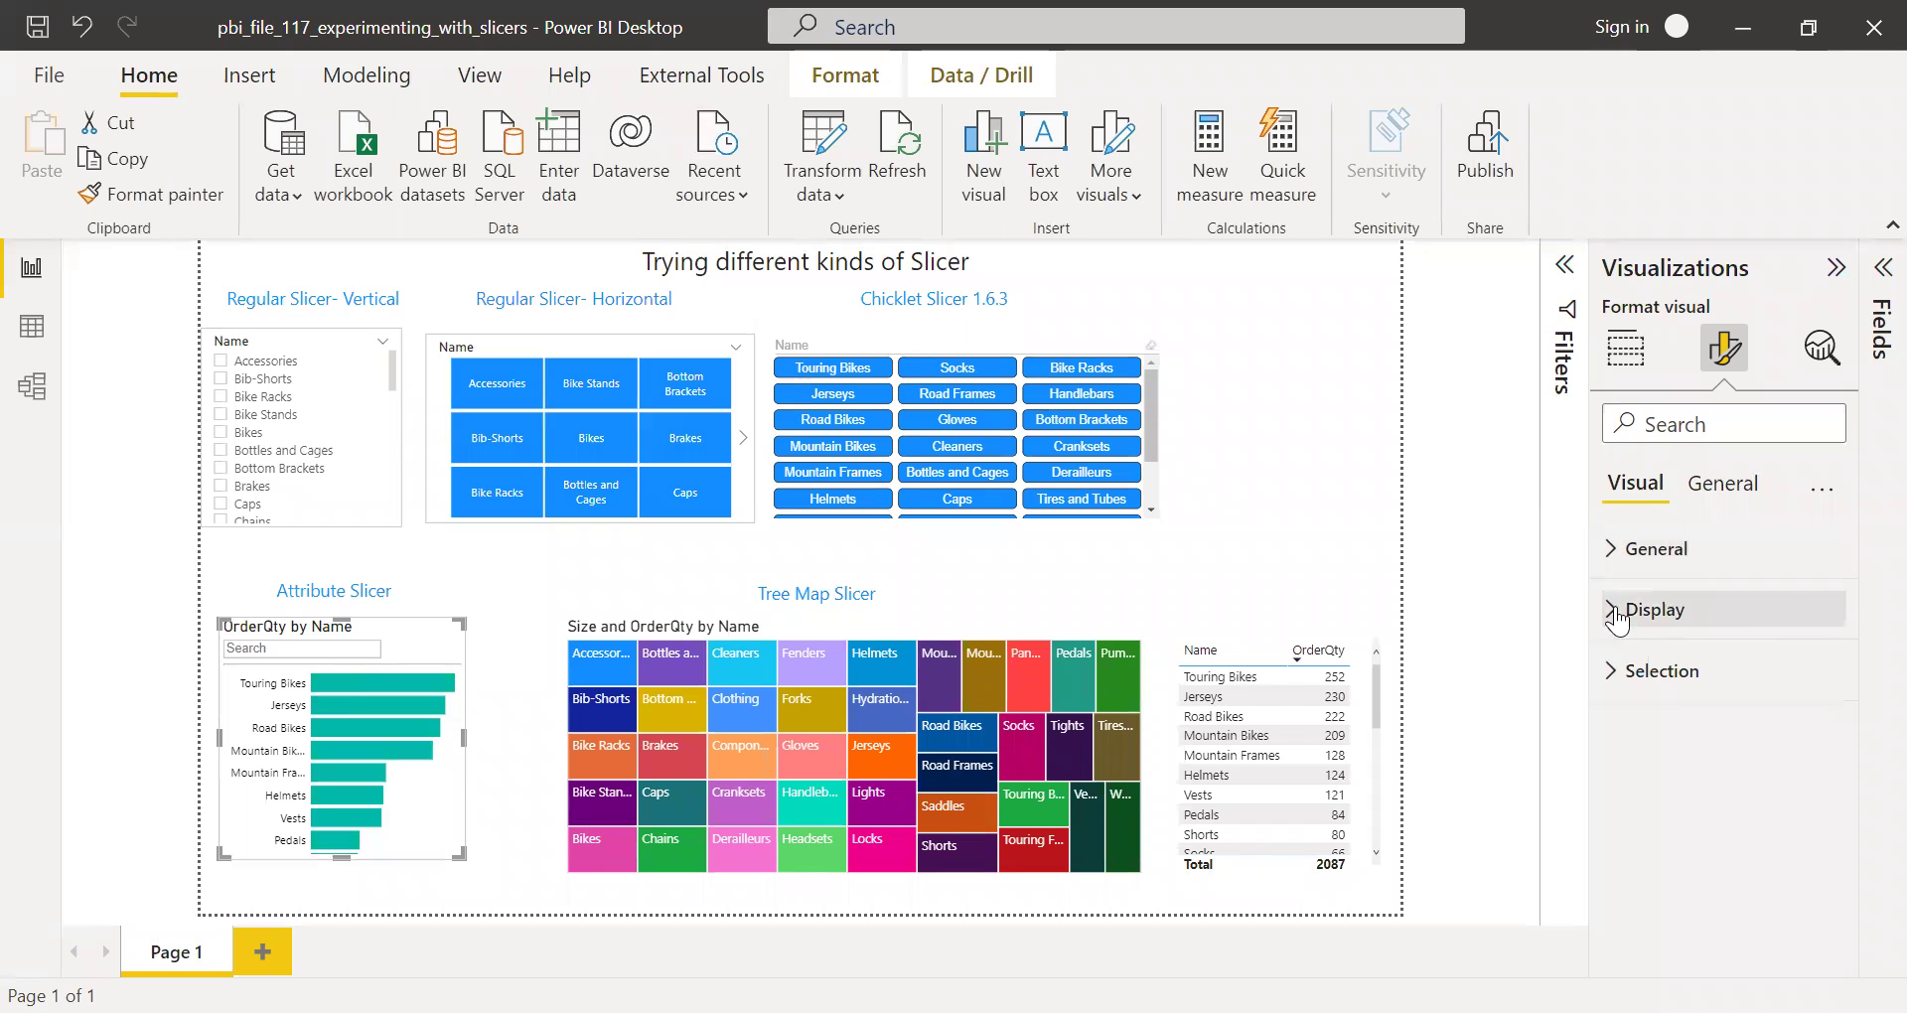
{"action": "left_click", "coordinate": [1612, 671]}
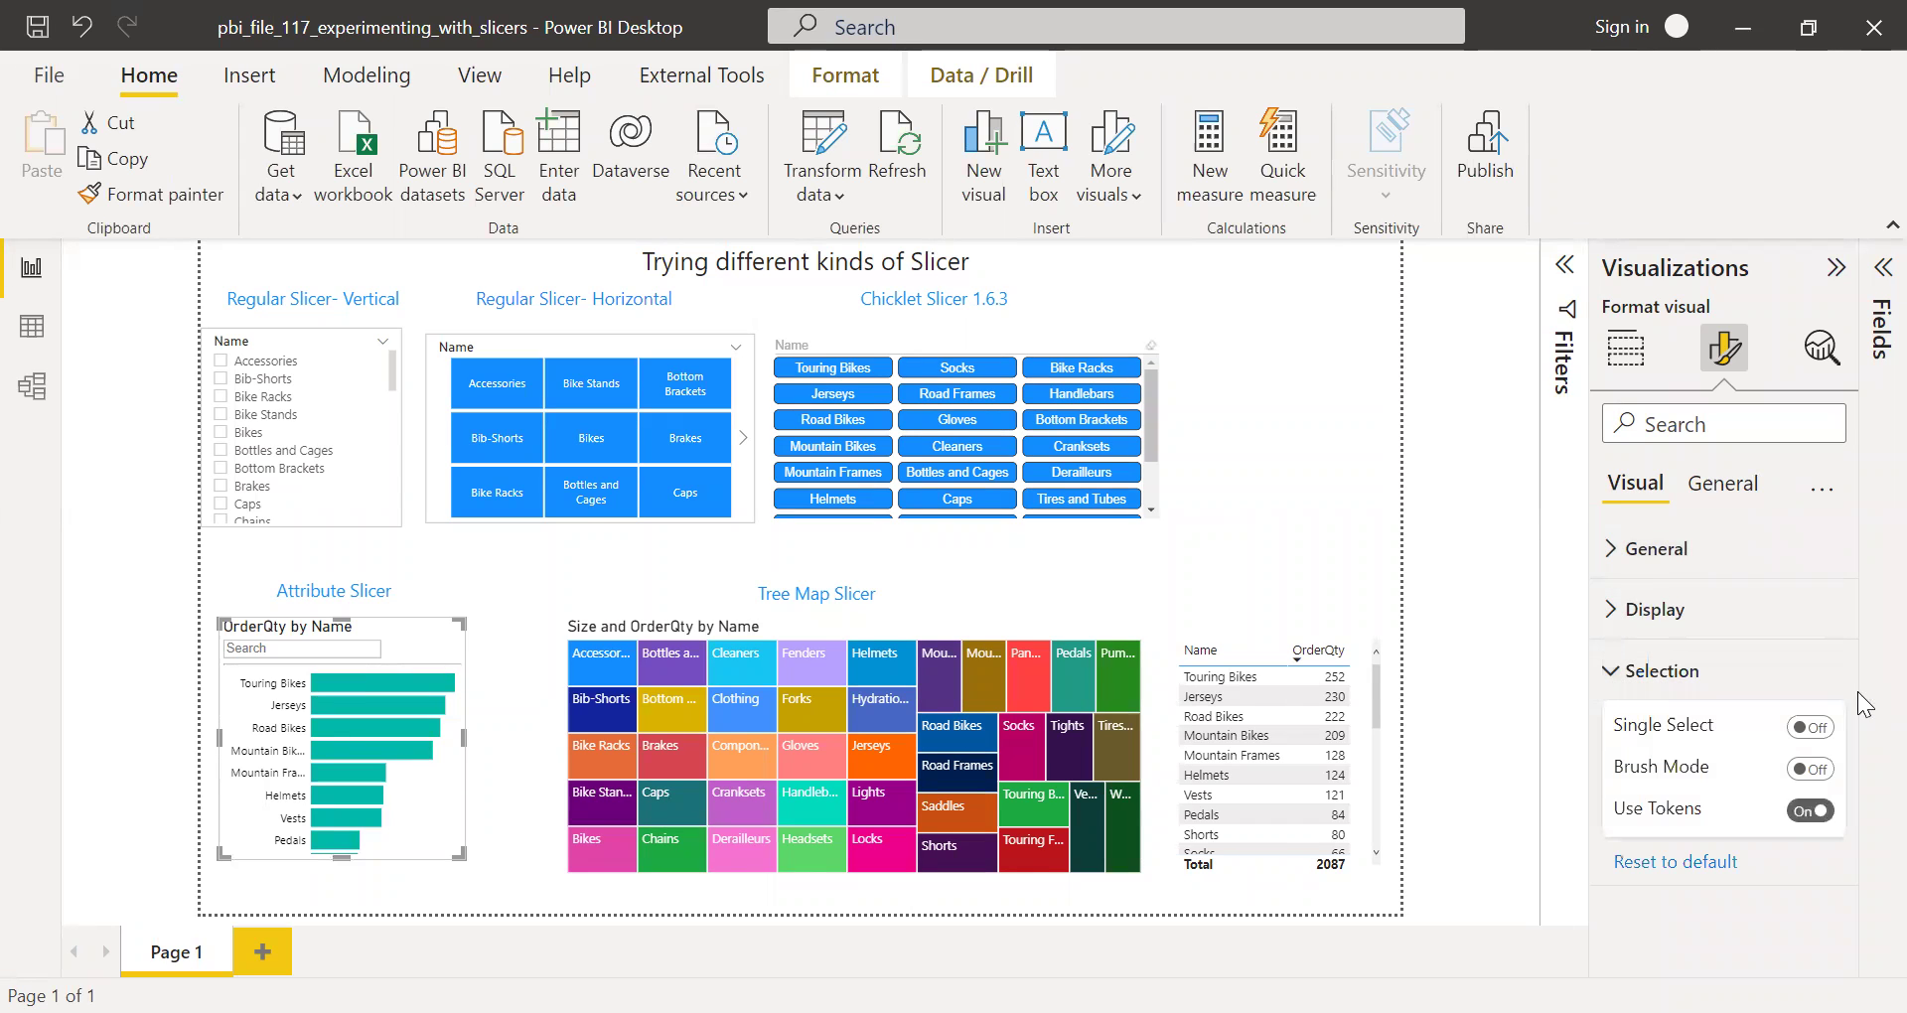
{"action": "left_click", "coordinate": [1822, 775]}
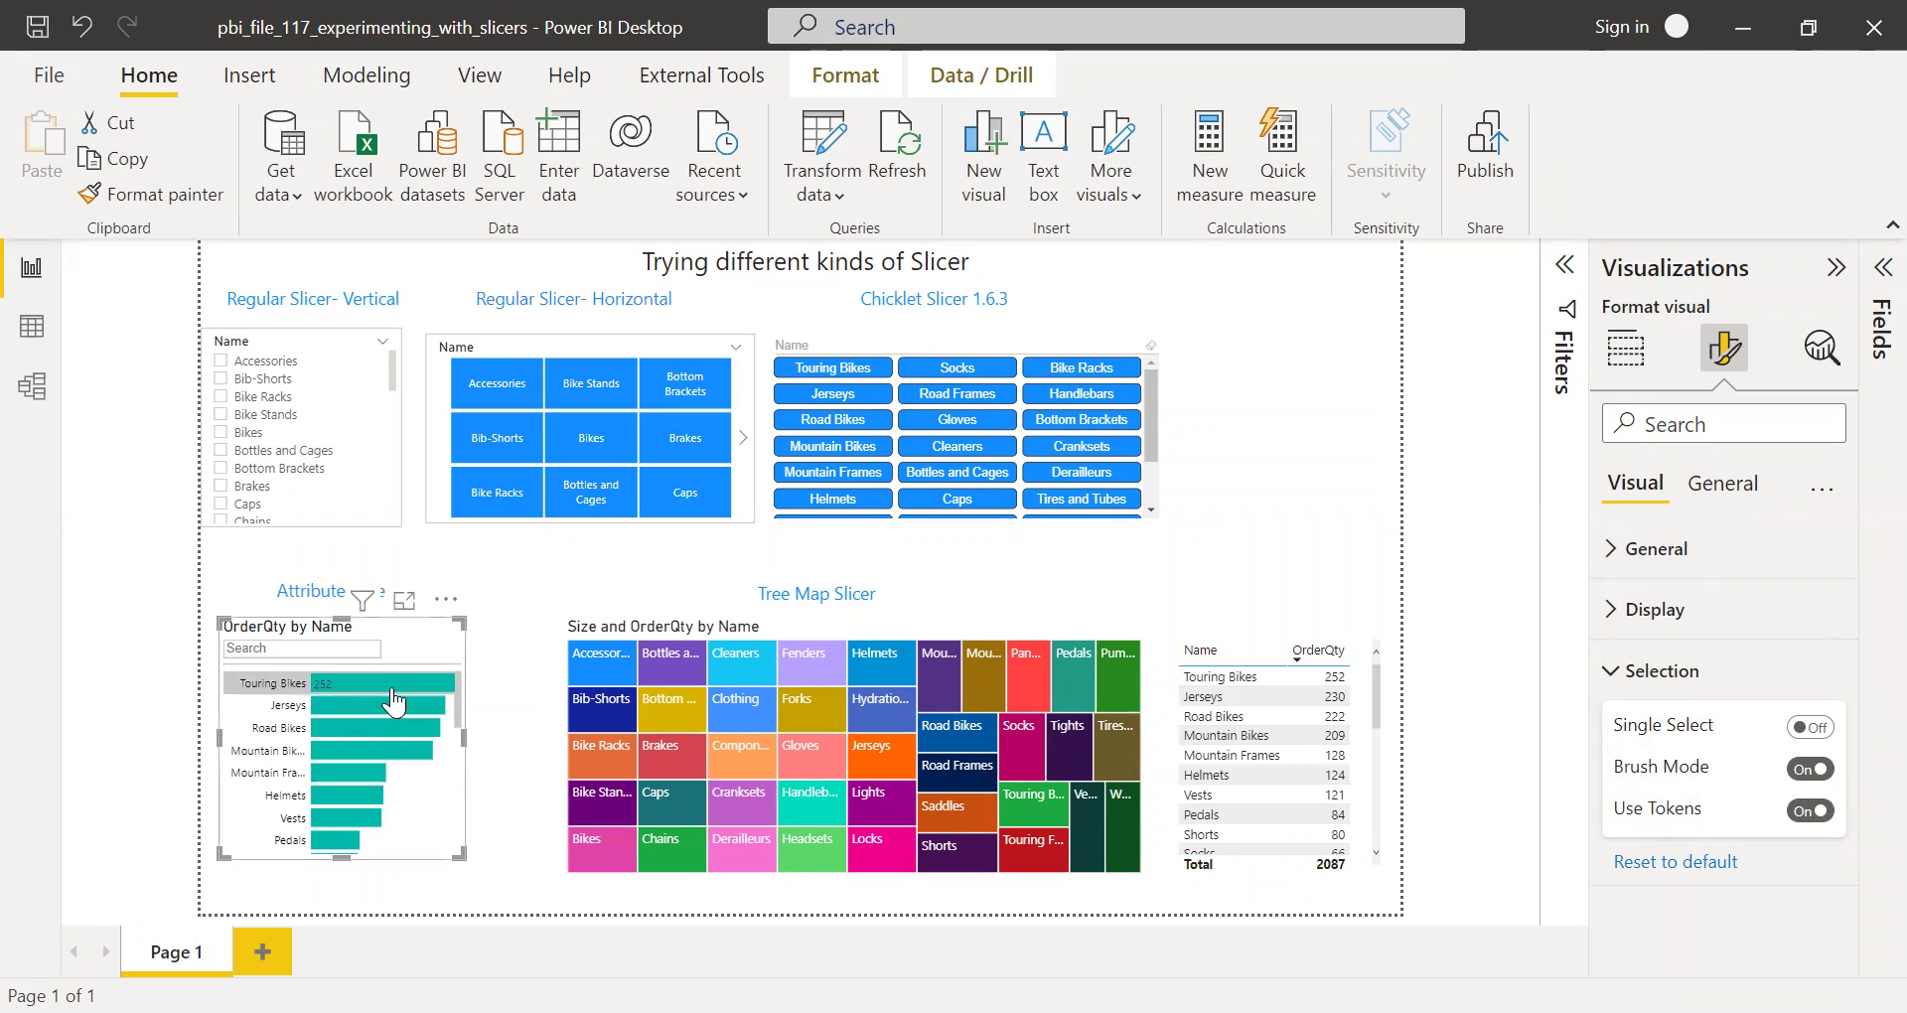
{"action": "left_click_drag", "start_coordinate": [394, 713], "coordinate": [402, 809]}
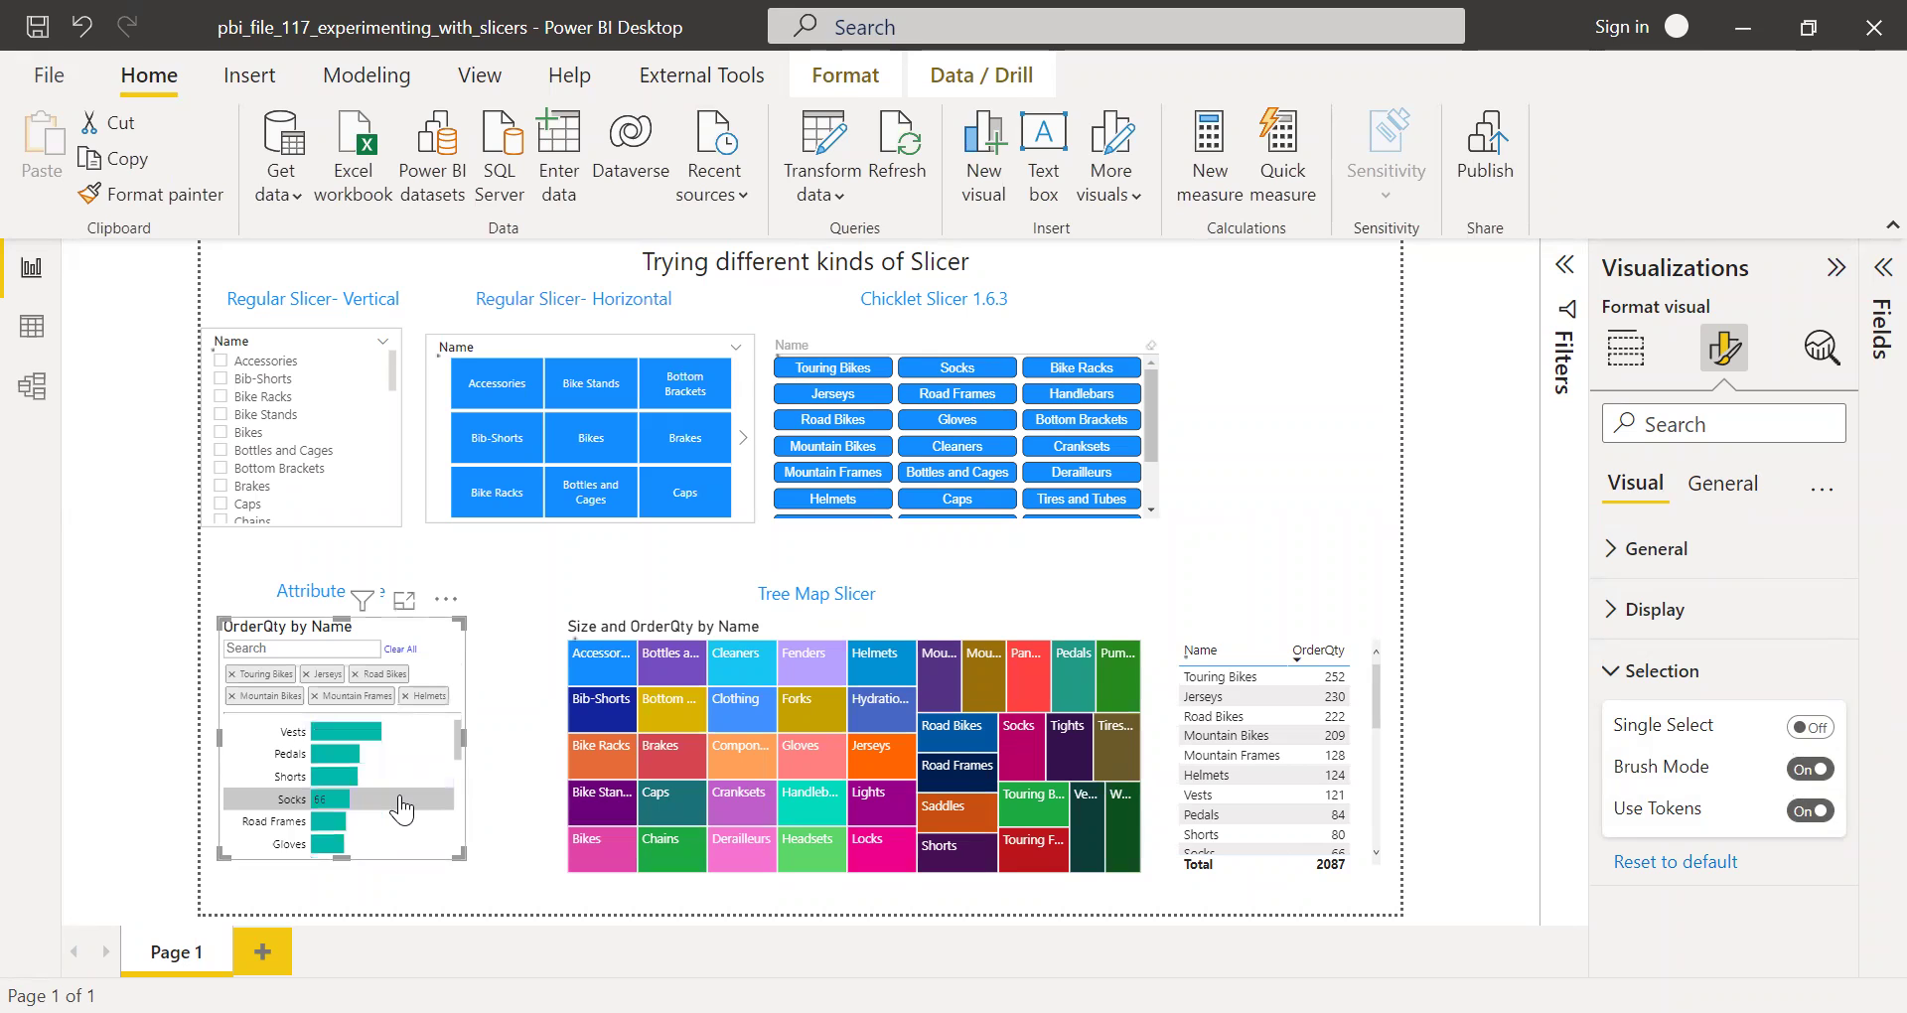
{"action": "left_click", "coordinate": [409, 652]}
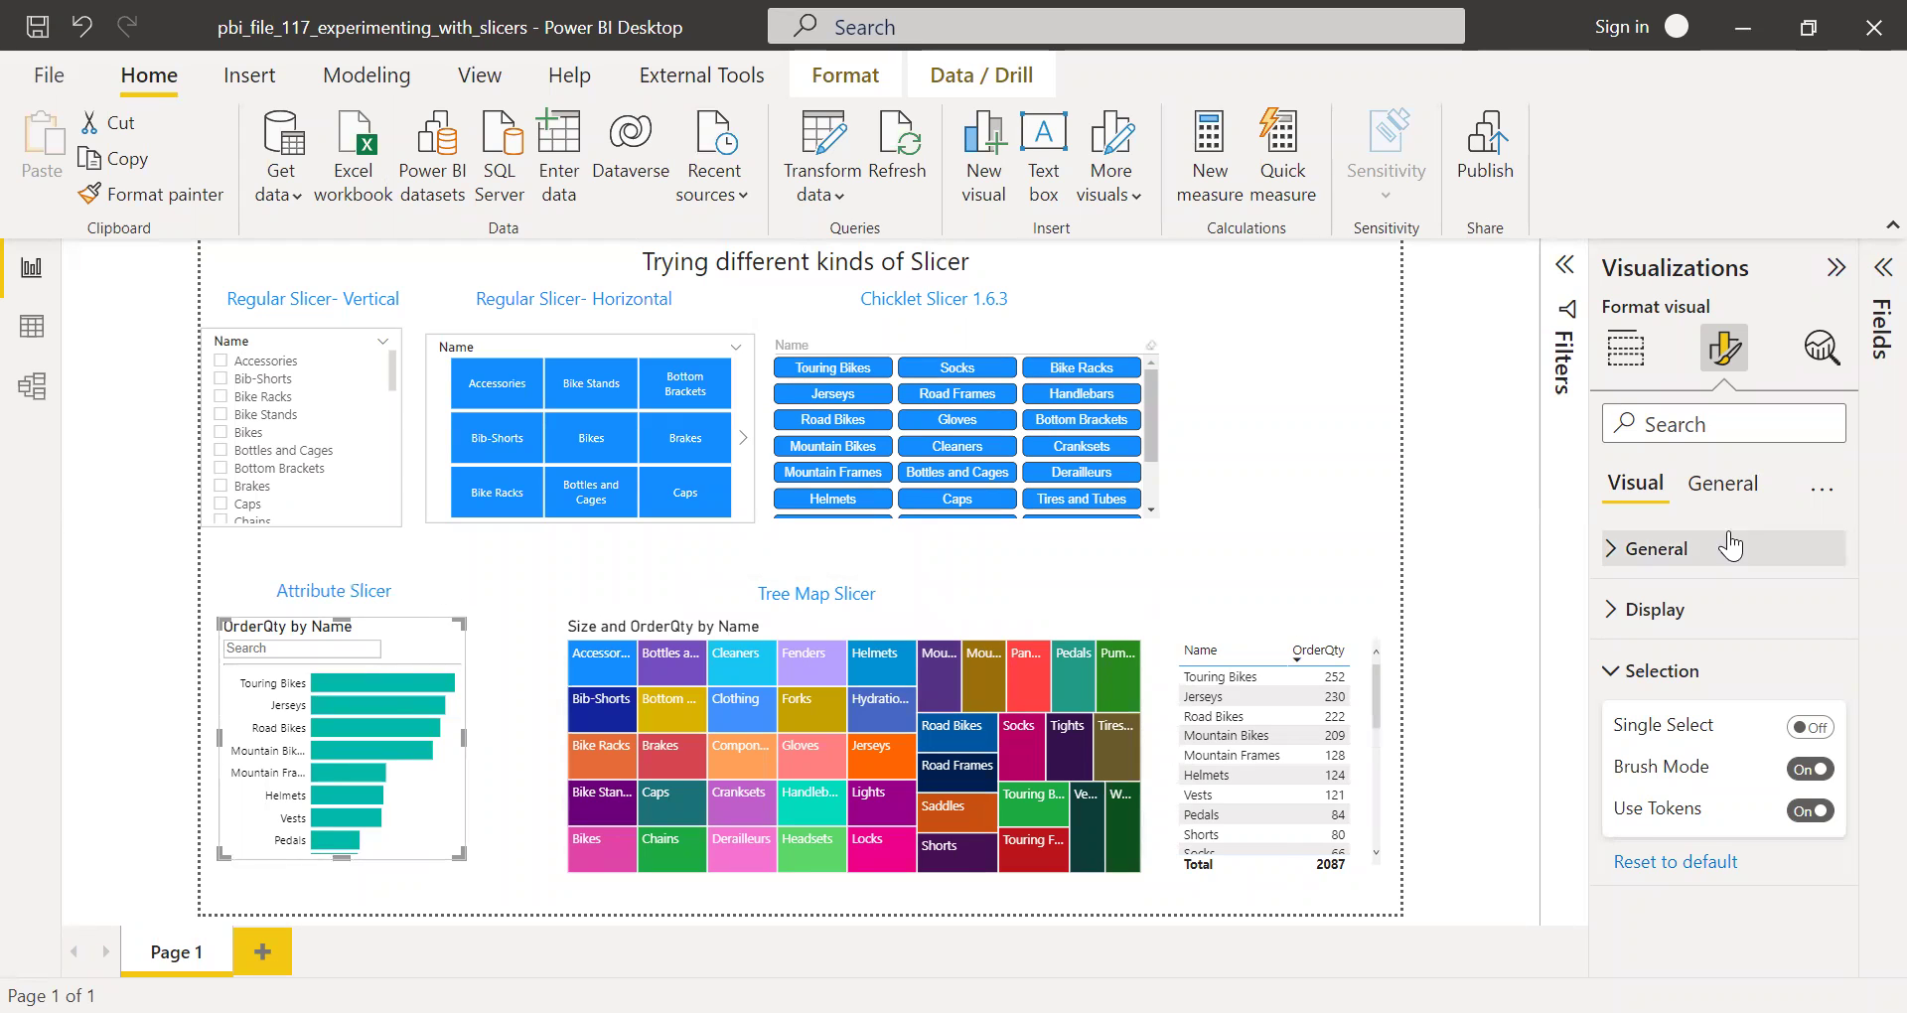
- Glance at size and effects settings, then deselect the slicer and collapse the Visualizations pane
{"action": "left_click", "coordinate": [1705, 491]}
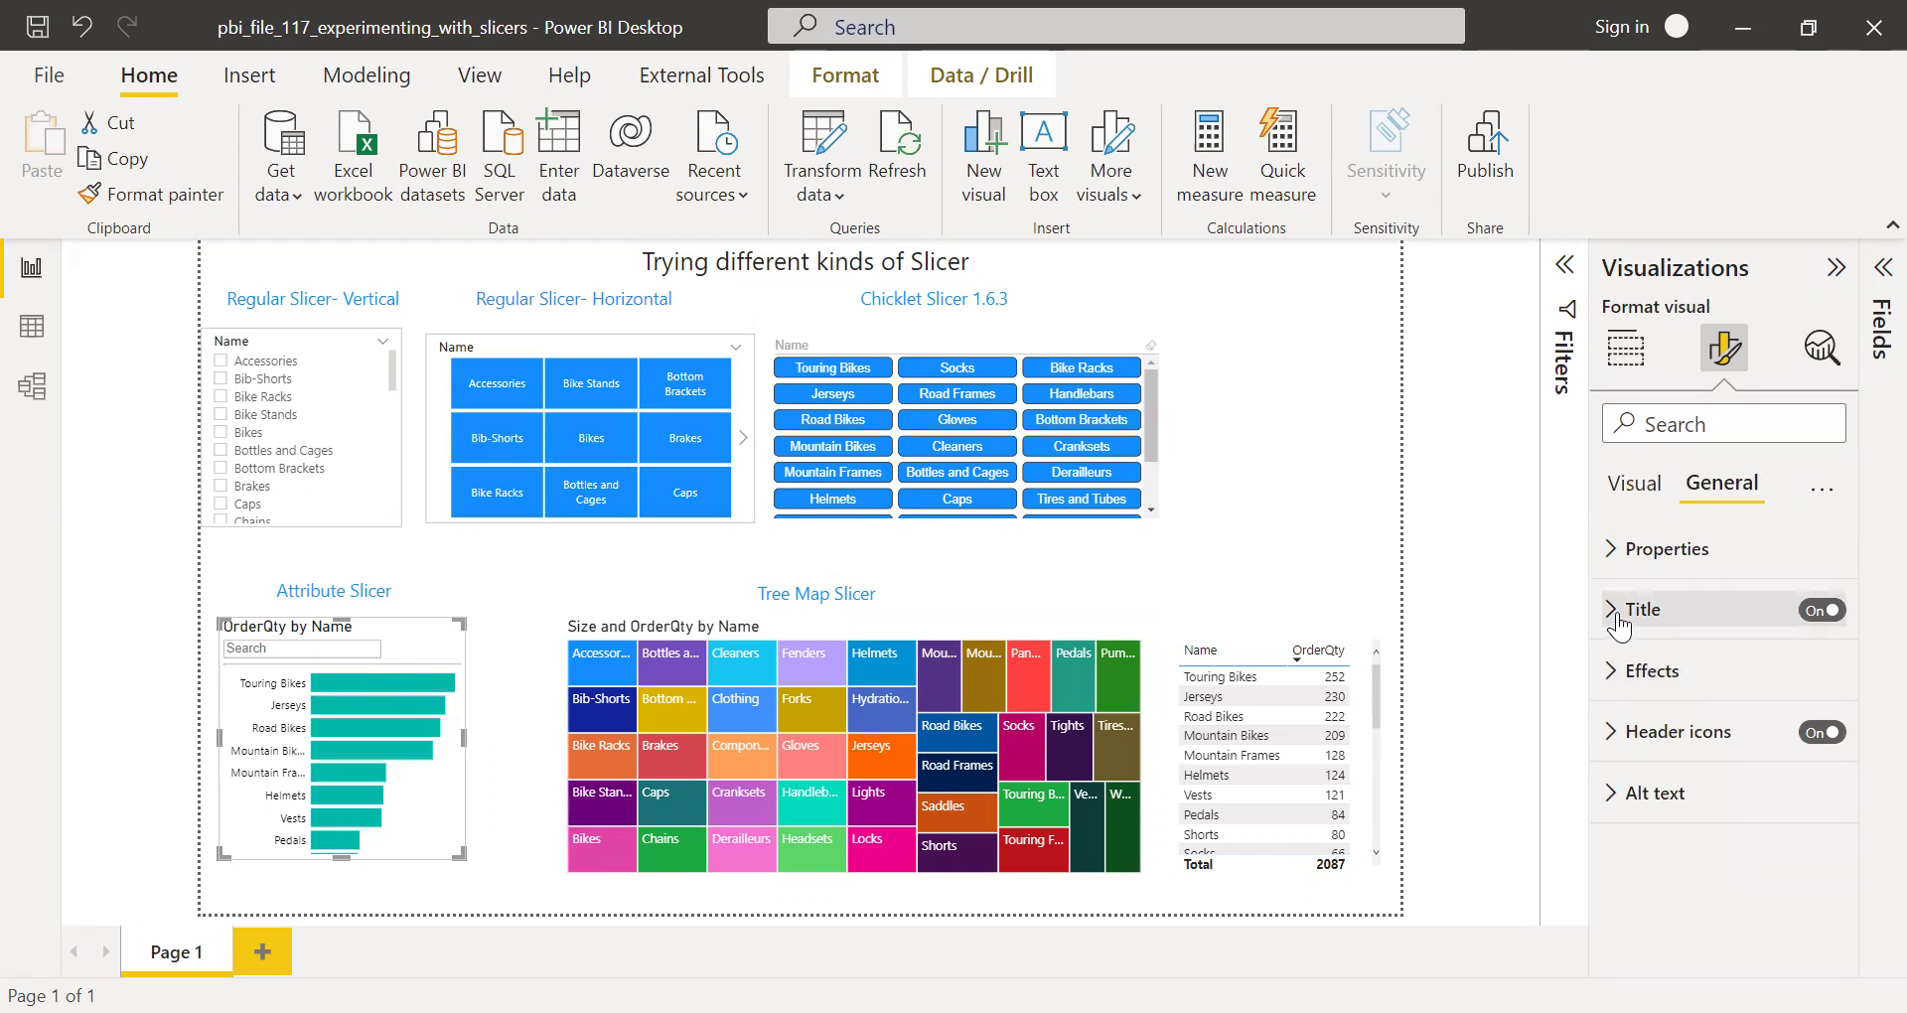
{"action": "left_click", "coordinate": [1615, 552]}
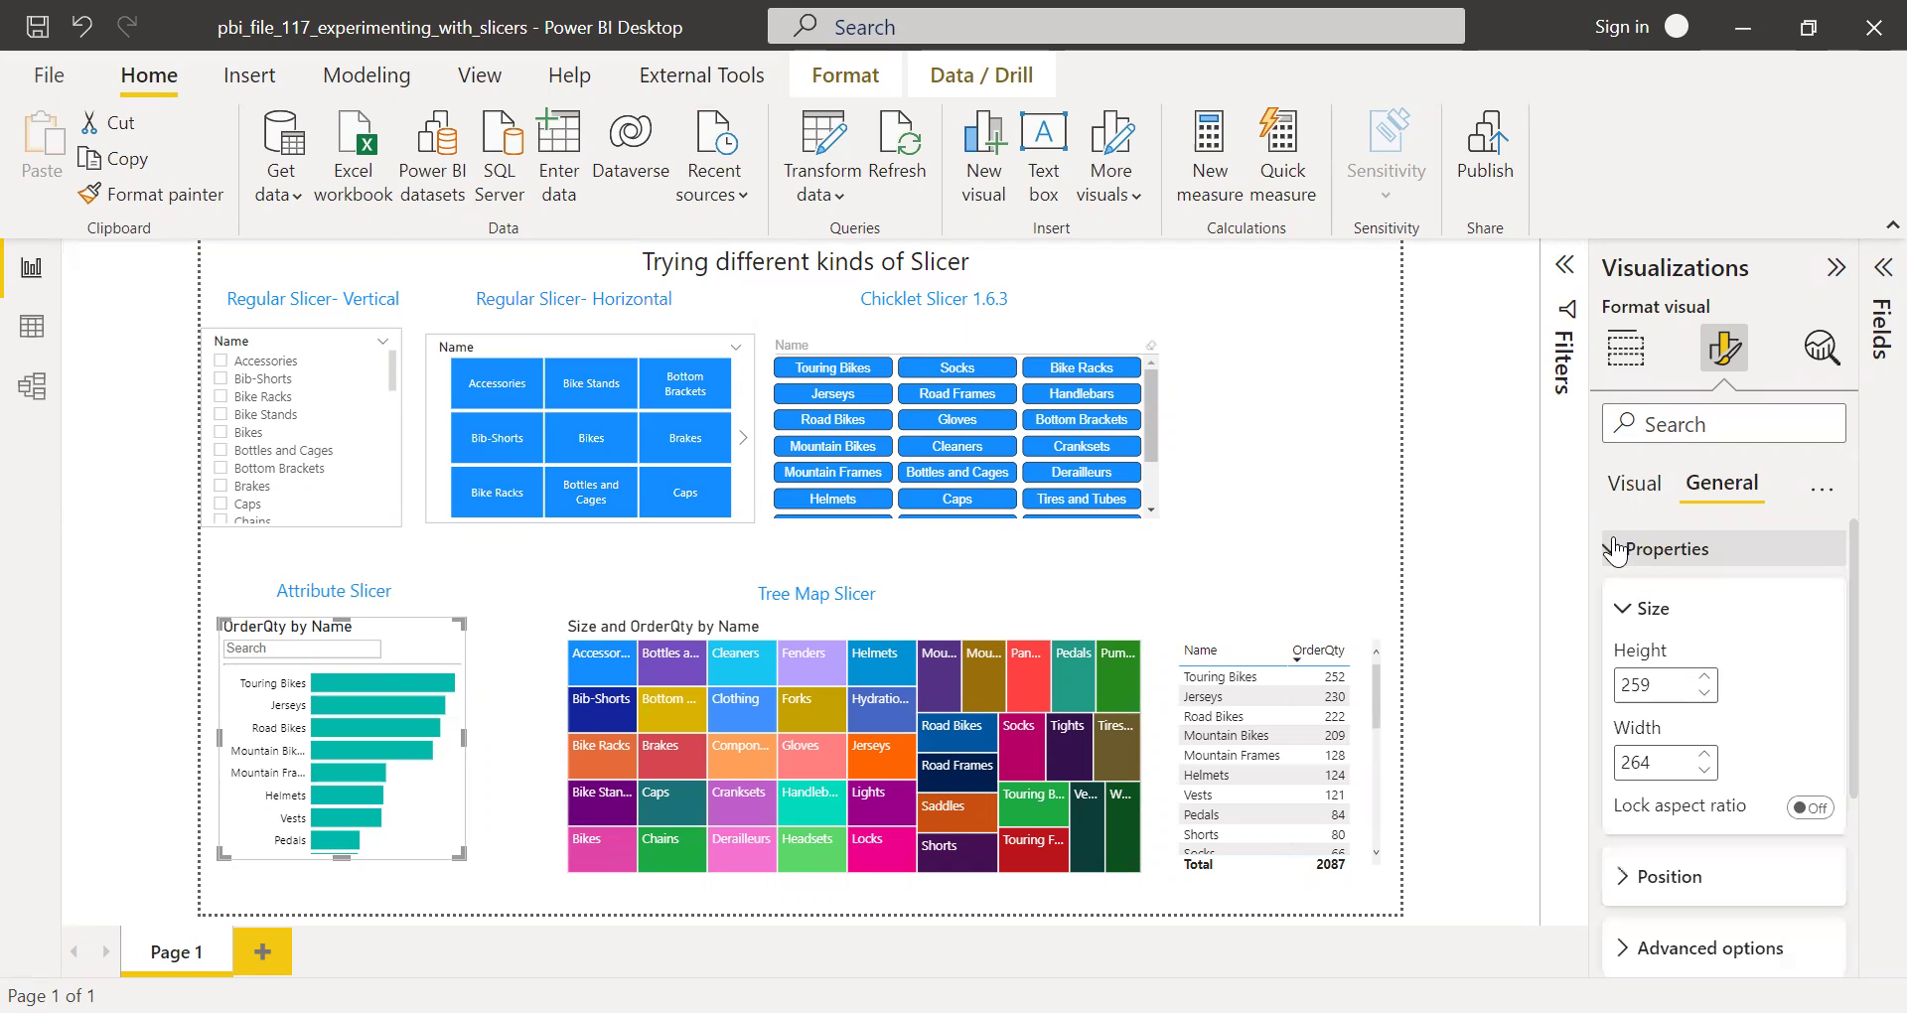
{"action": "left_click", "coordinate": [1615, 552]}
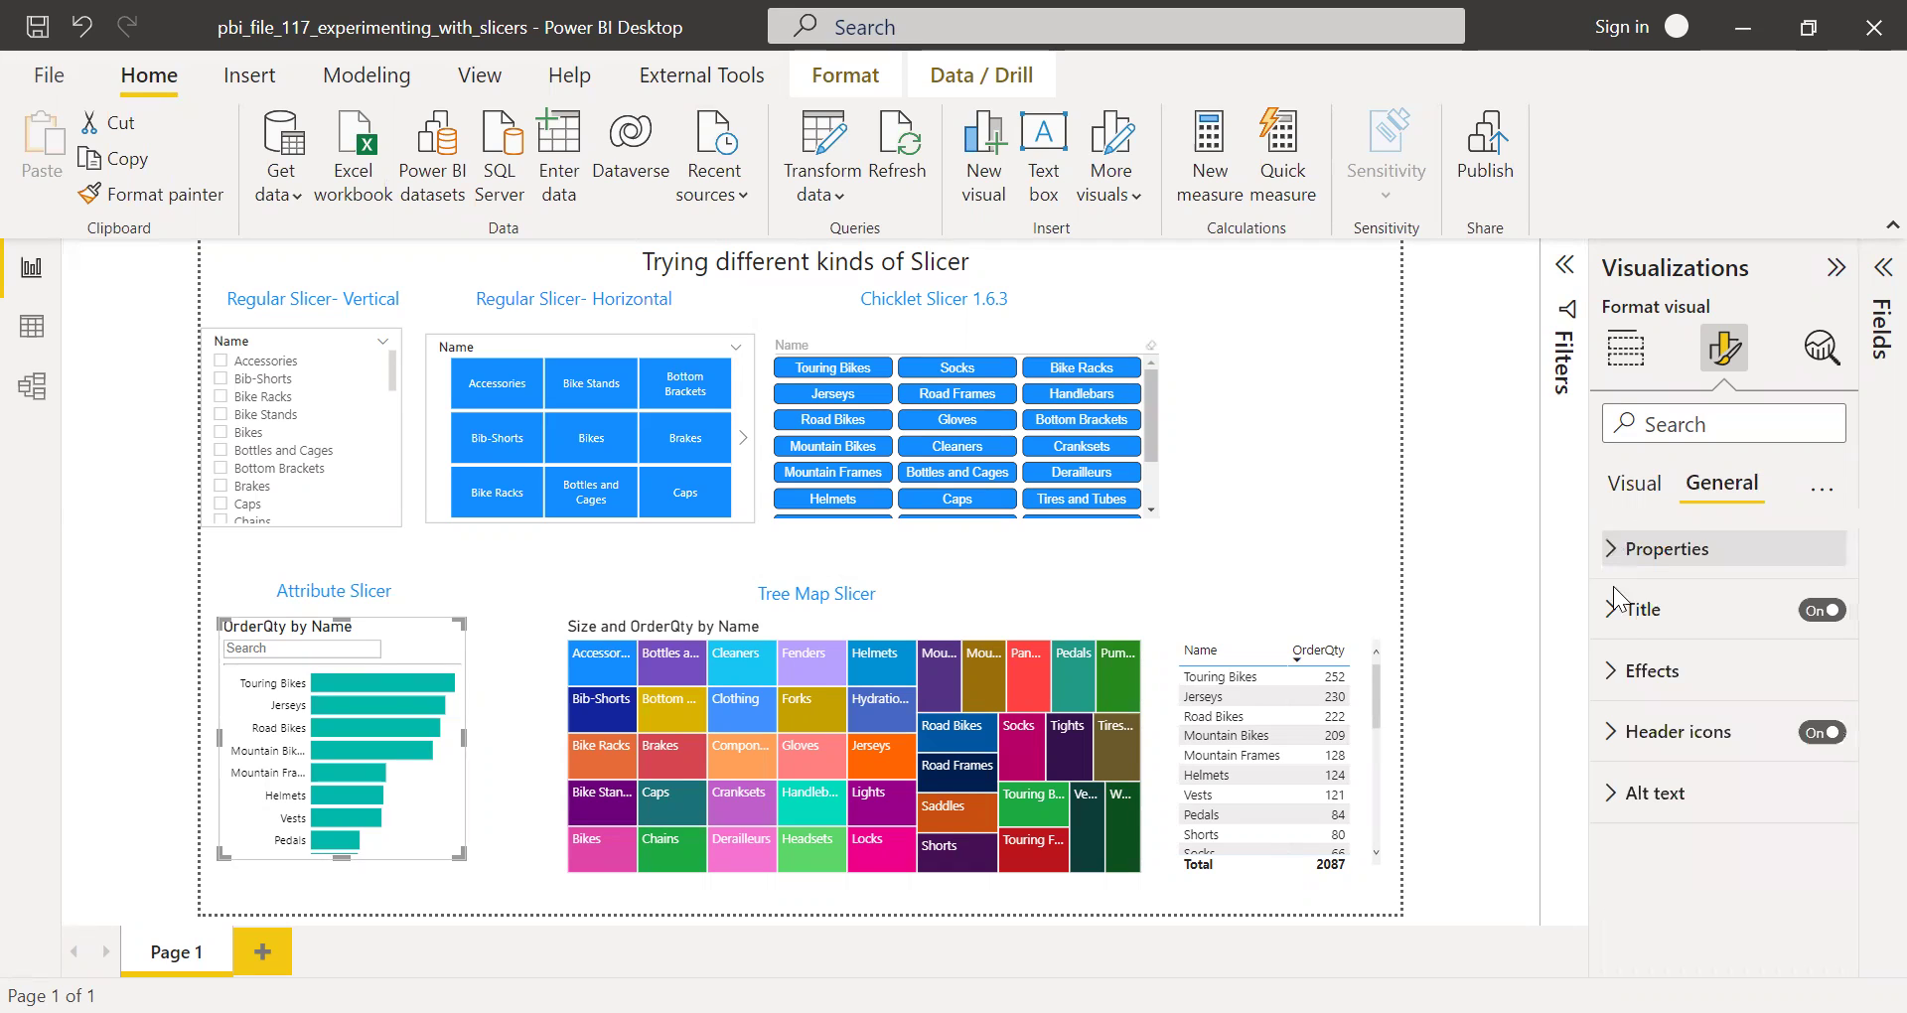
{"action": "left_click", "coordinate": [1620, 672]}
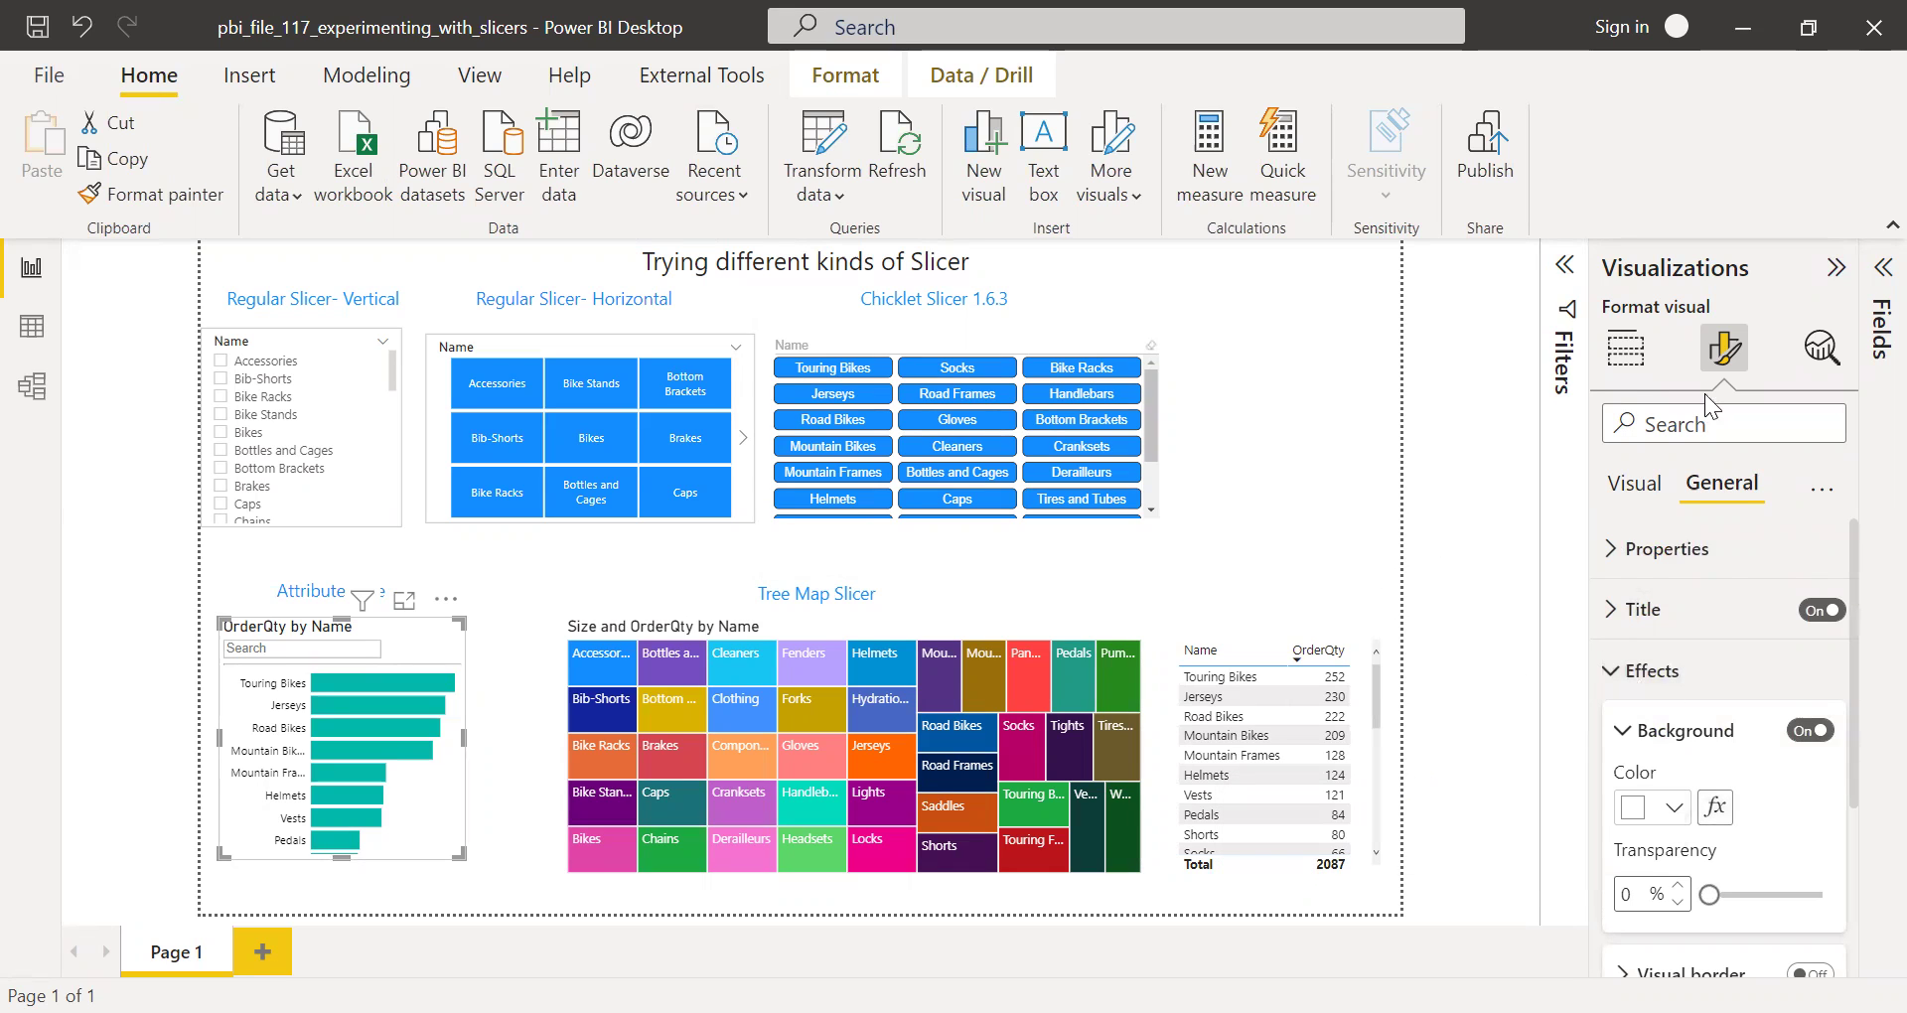
{"action": "left_click", "coordinate": [1836, 267]}
{"action": "left_click", "coordinate": [1181, 530]}
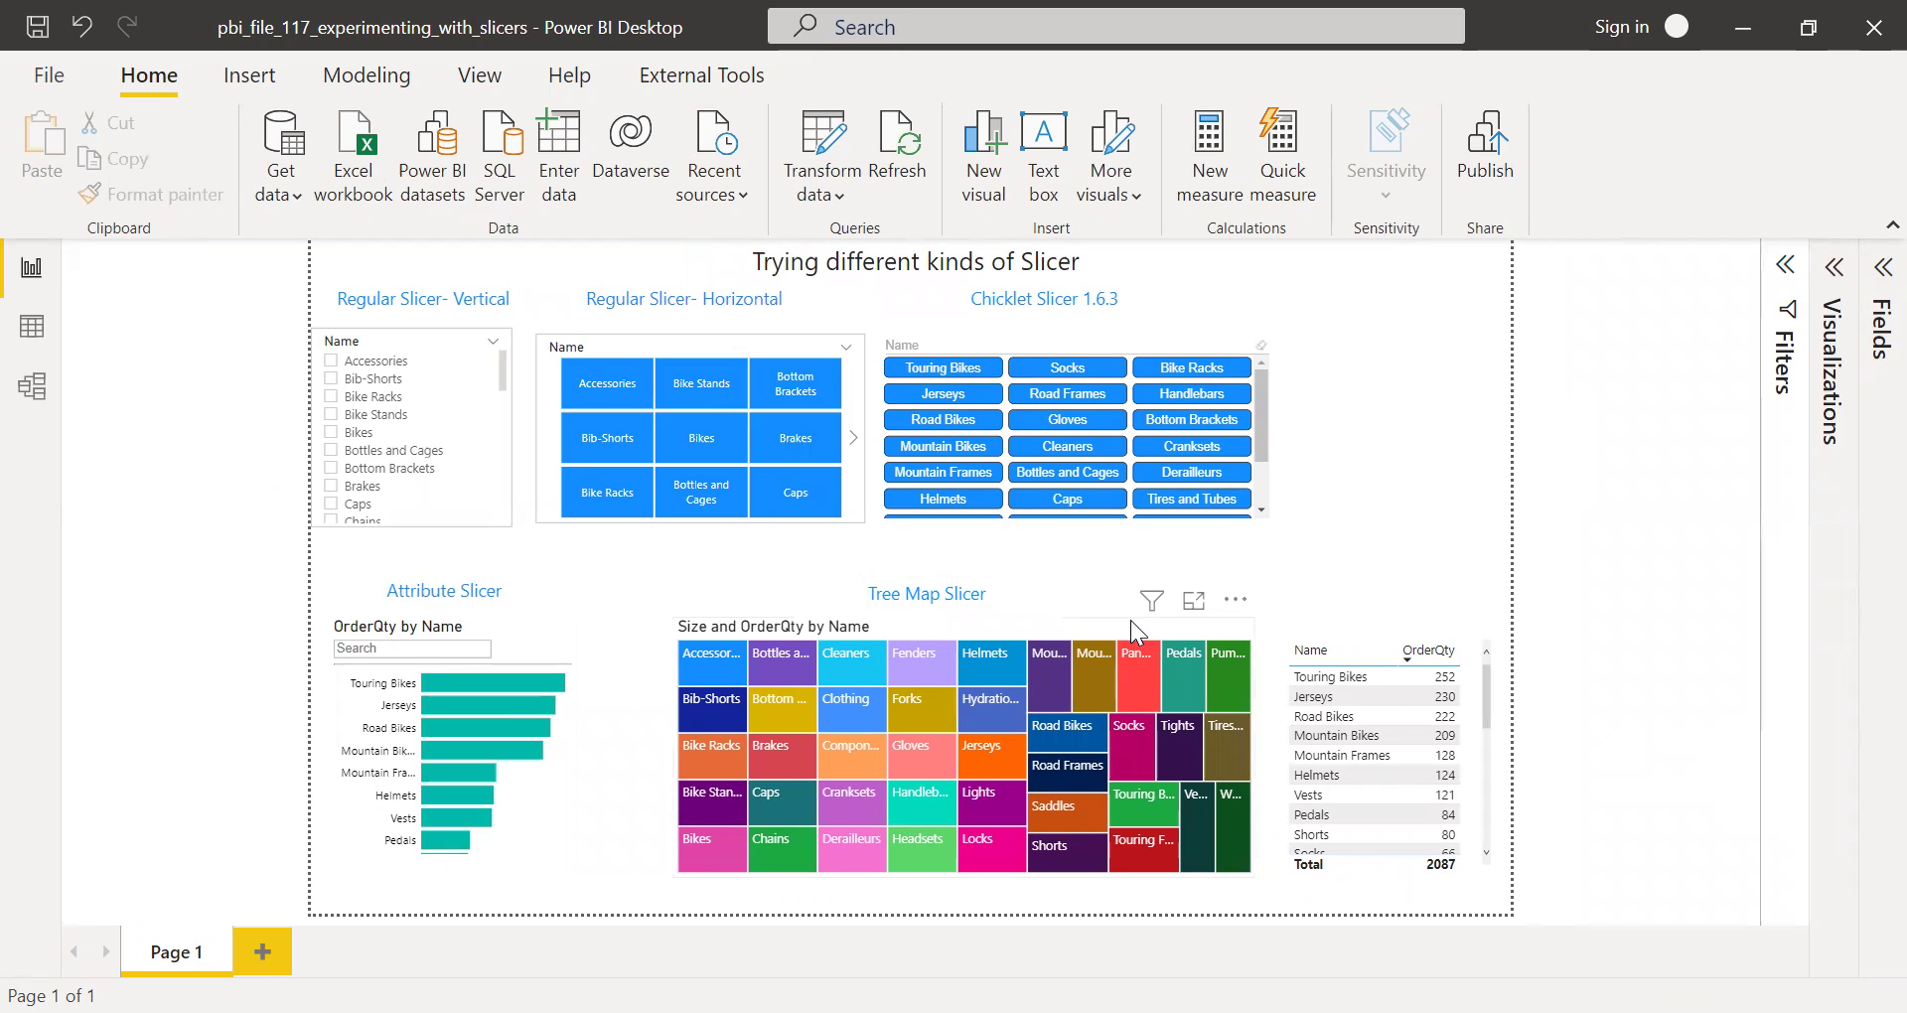
{"action": "left_click", "coordinate": [1833, 278]}
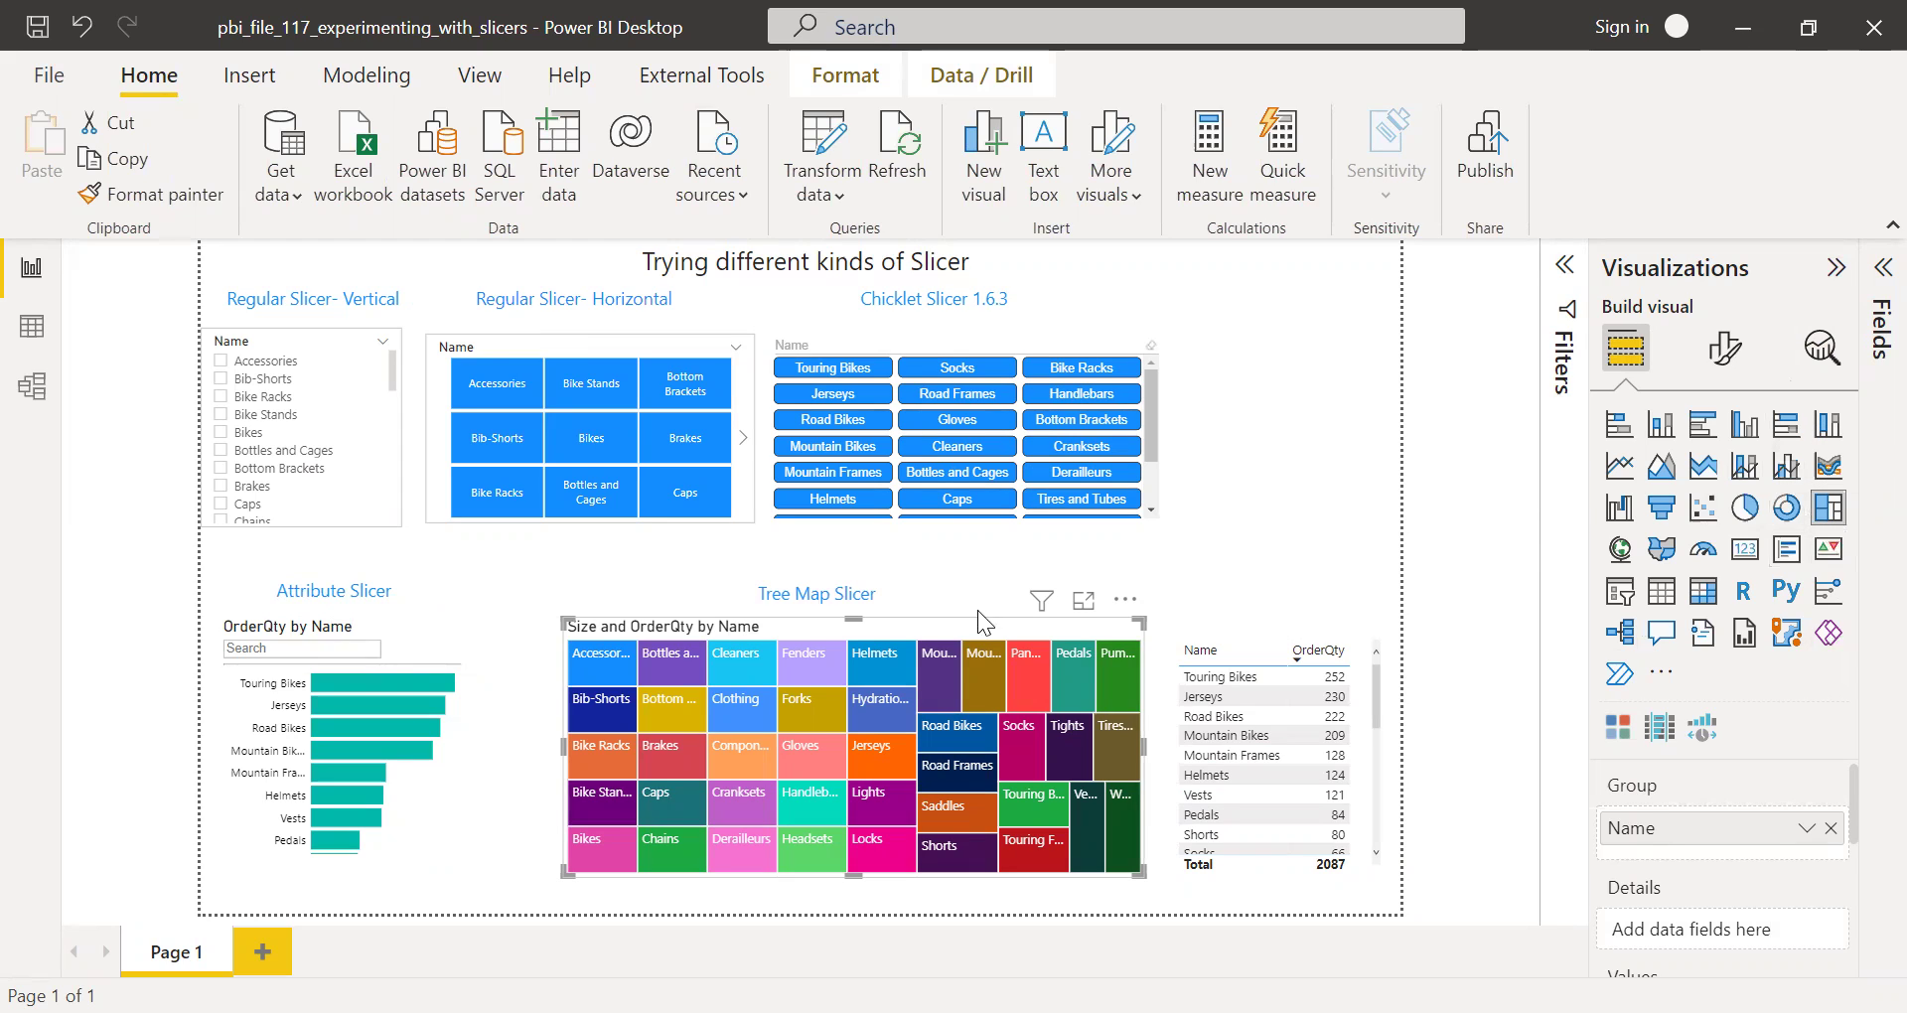
{"action": "left_click", "coordinate": [1836, 266]}
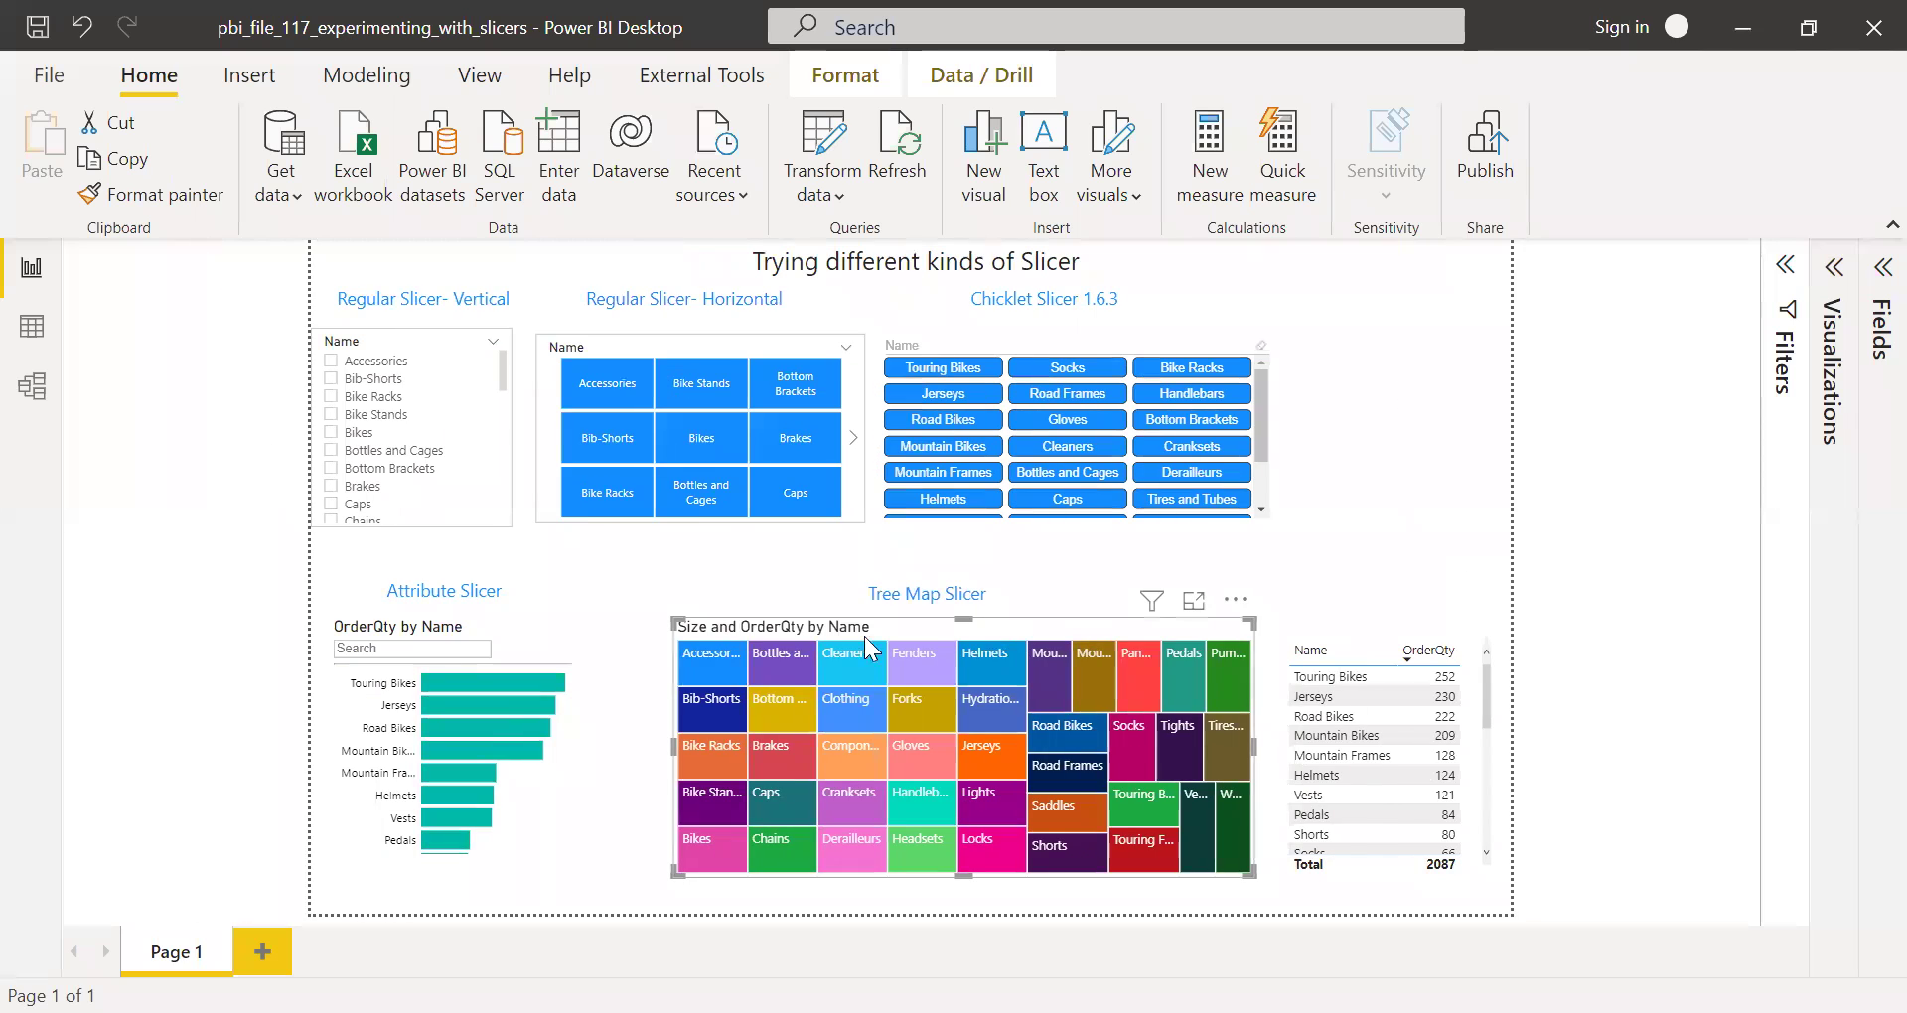
{"action": "left_click", "coordinate": [703, 668]}
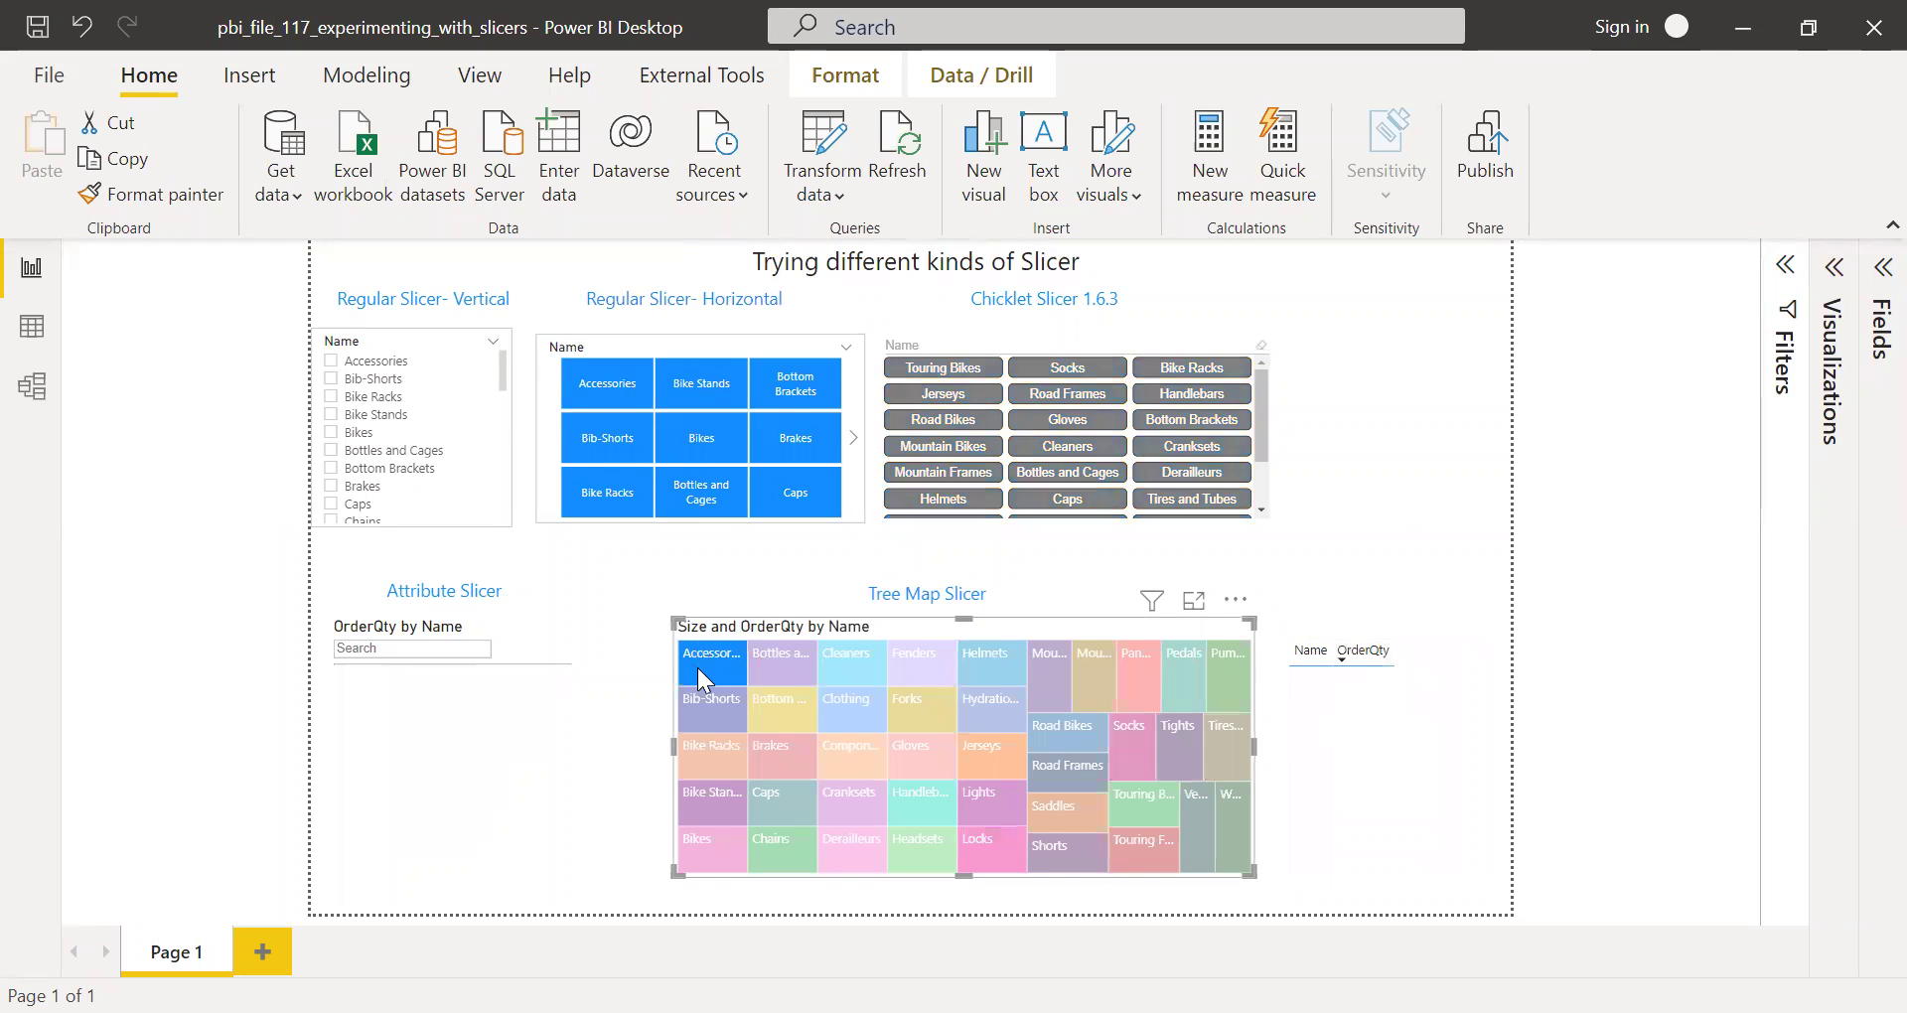
{"action": "left_click", "coordinate": [697, 668]}
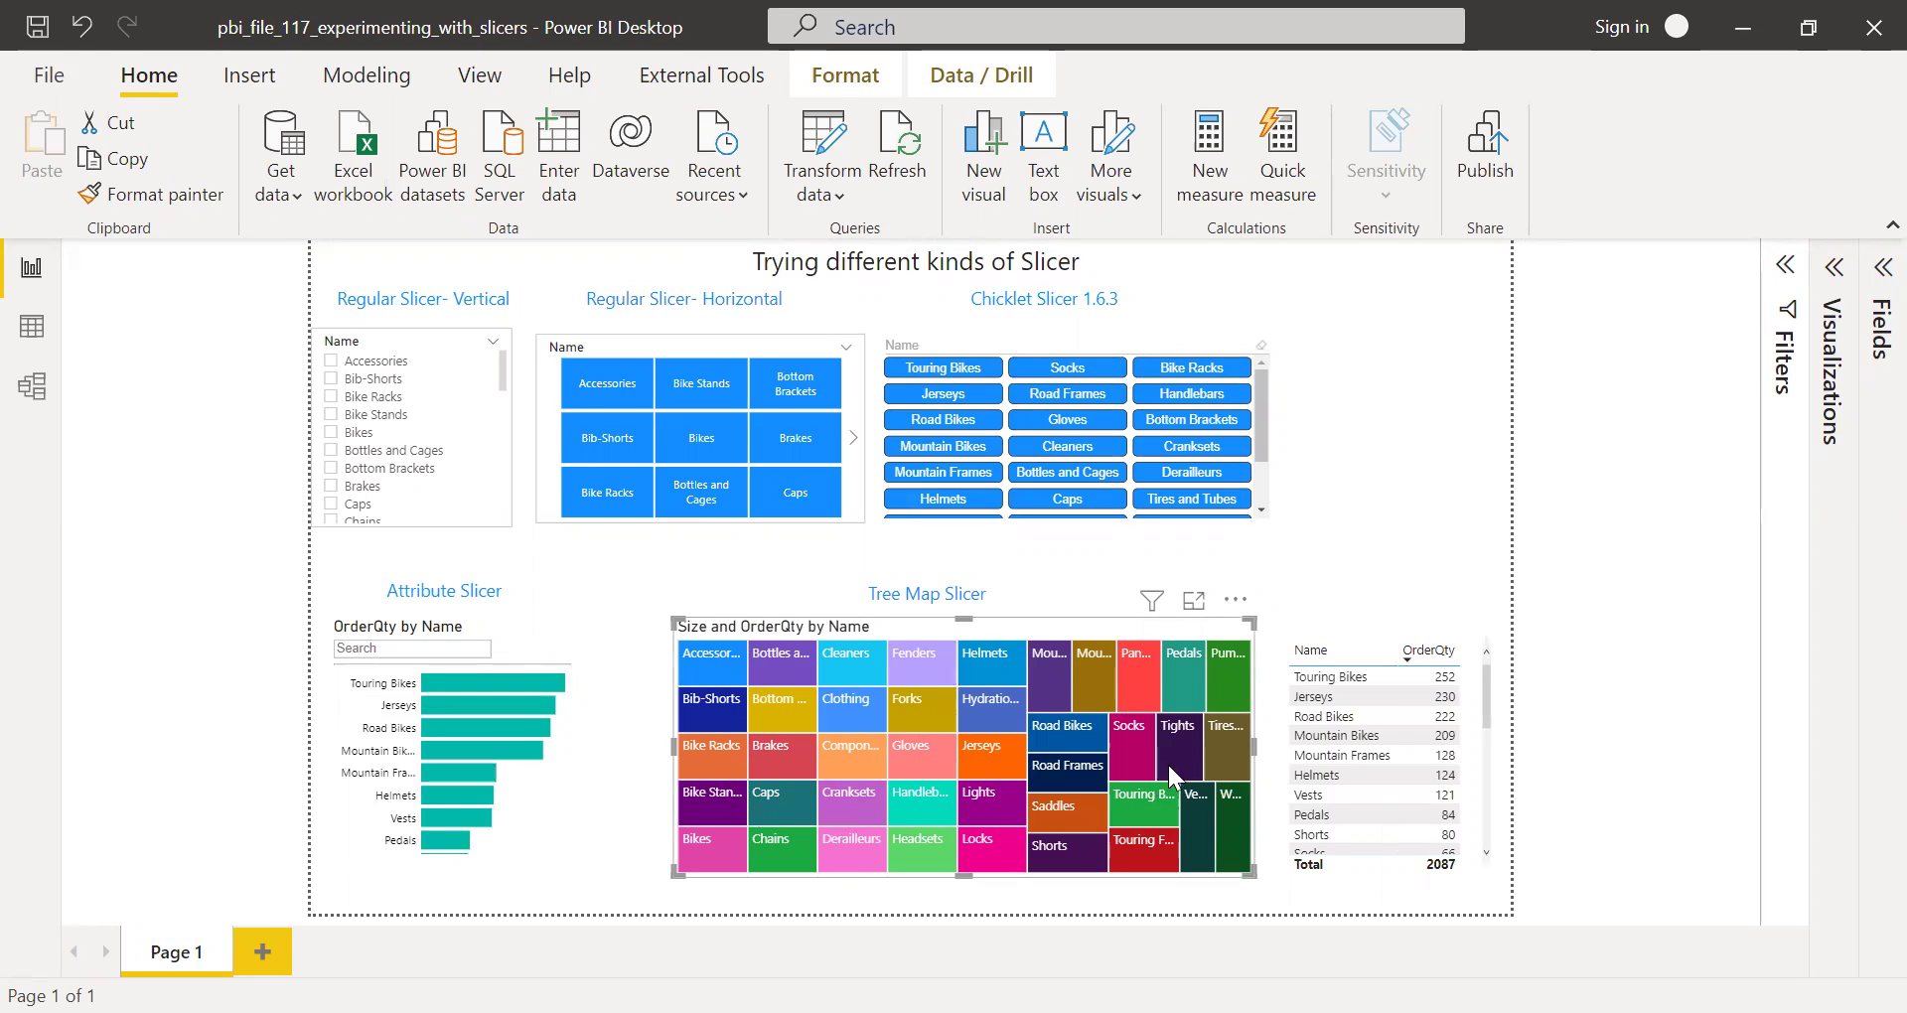
{"action": "left_click", "coordinate": [1071, 730]}
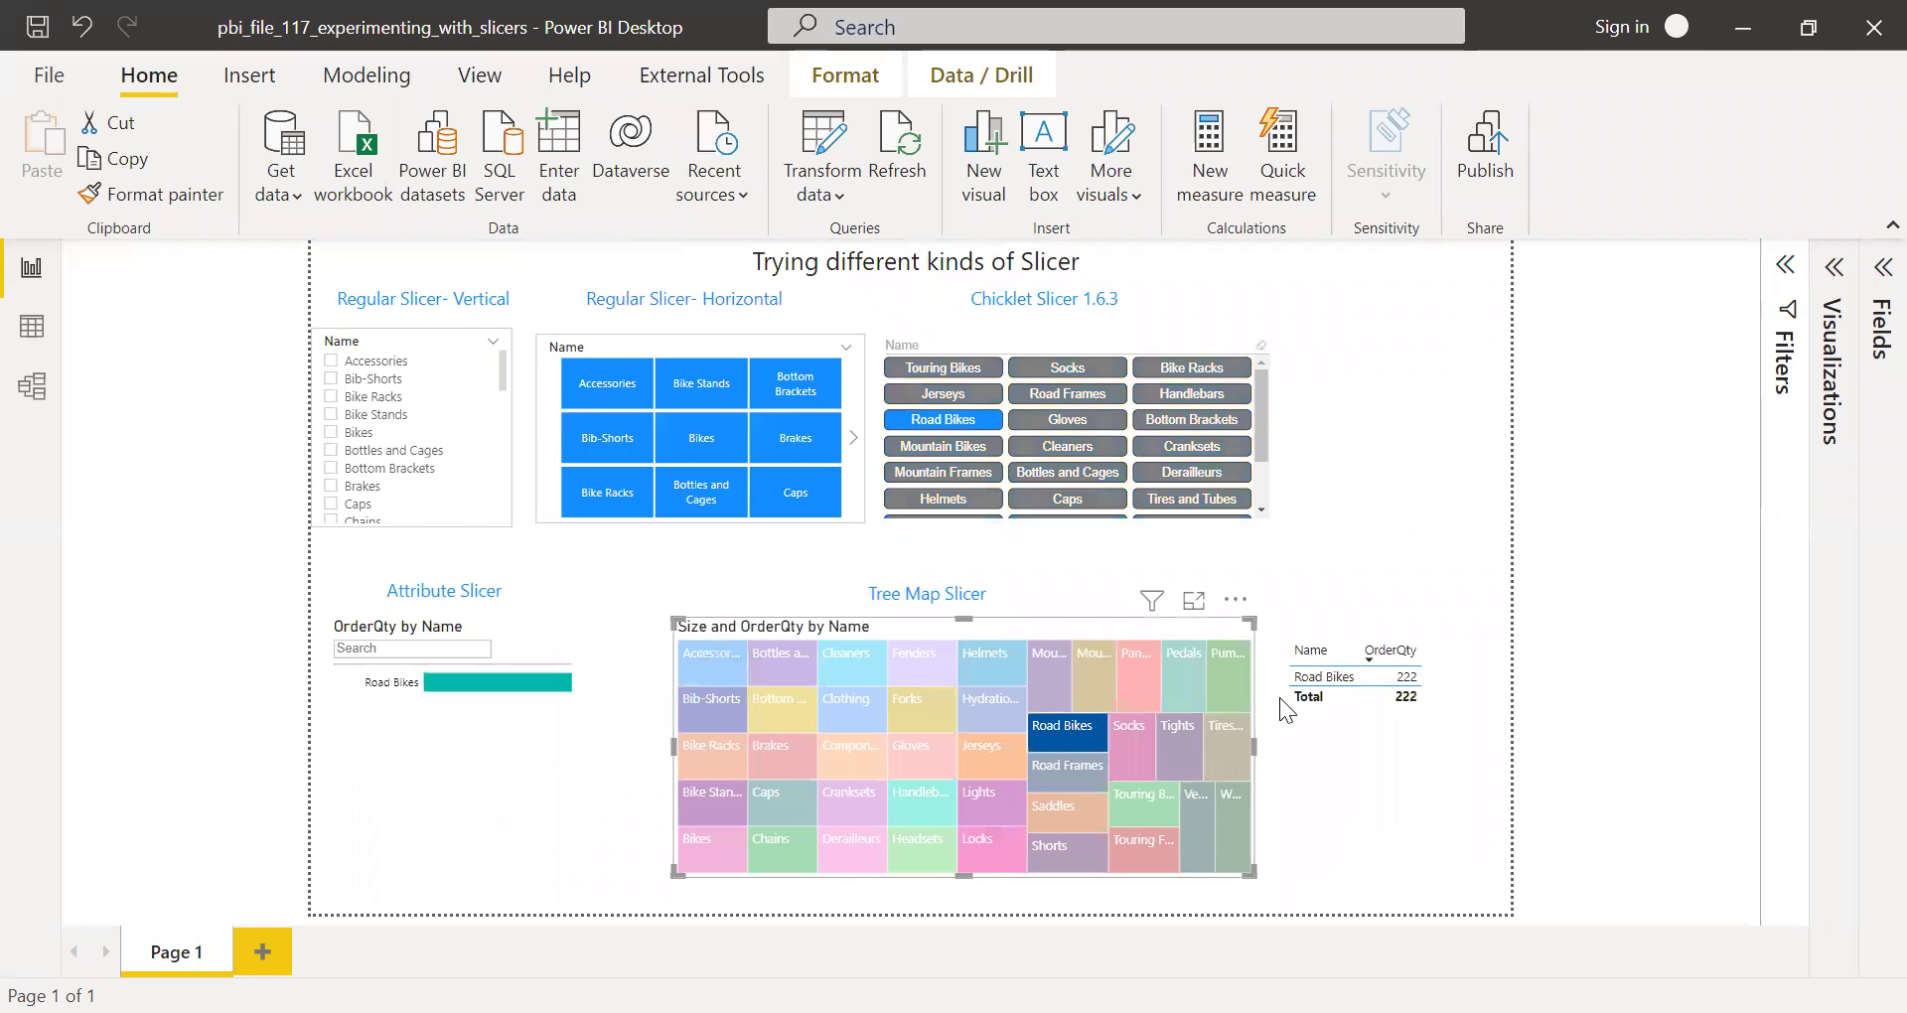
{"action": "left_click", "coordinate": [1057, 733]}
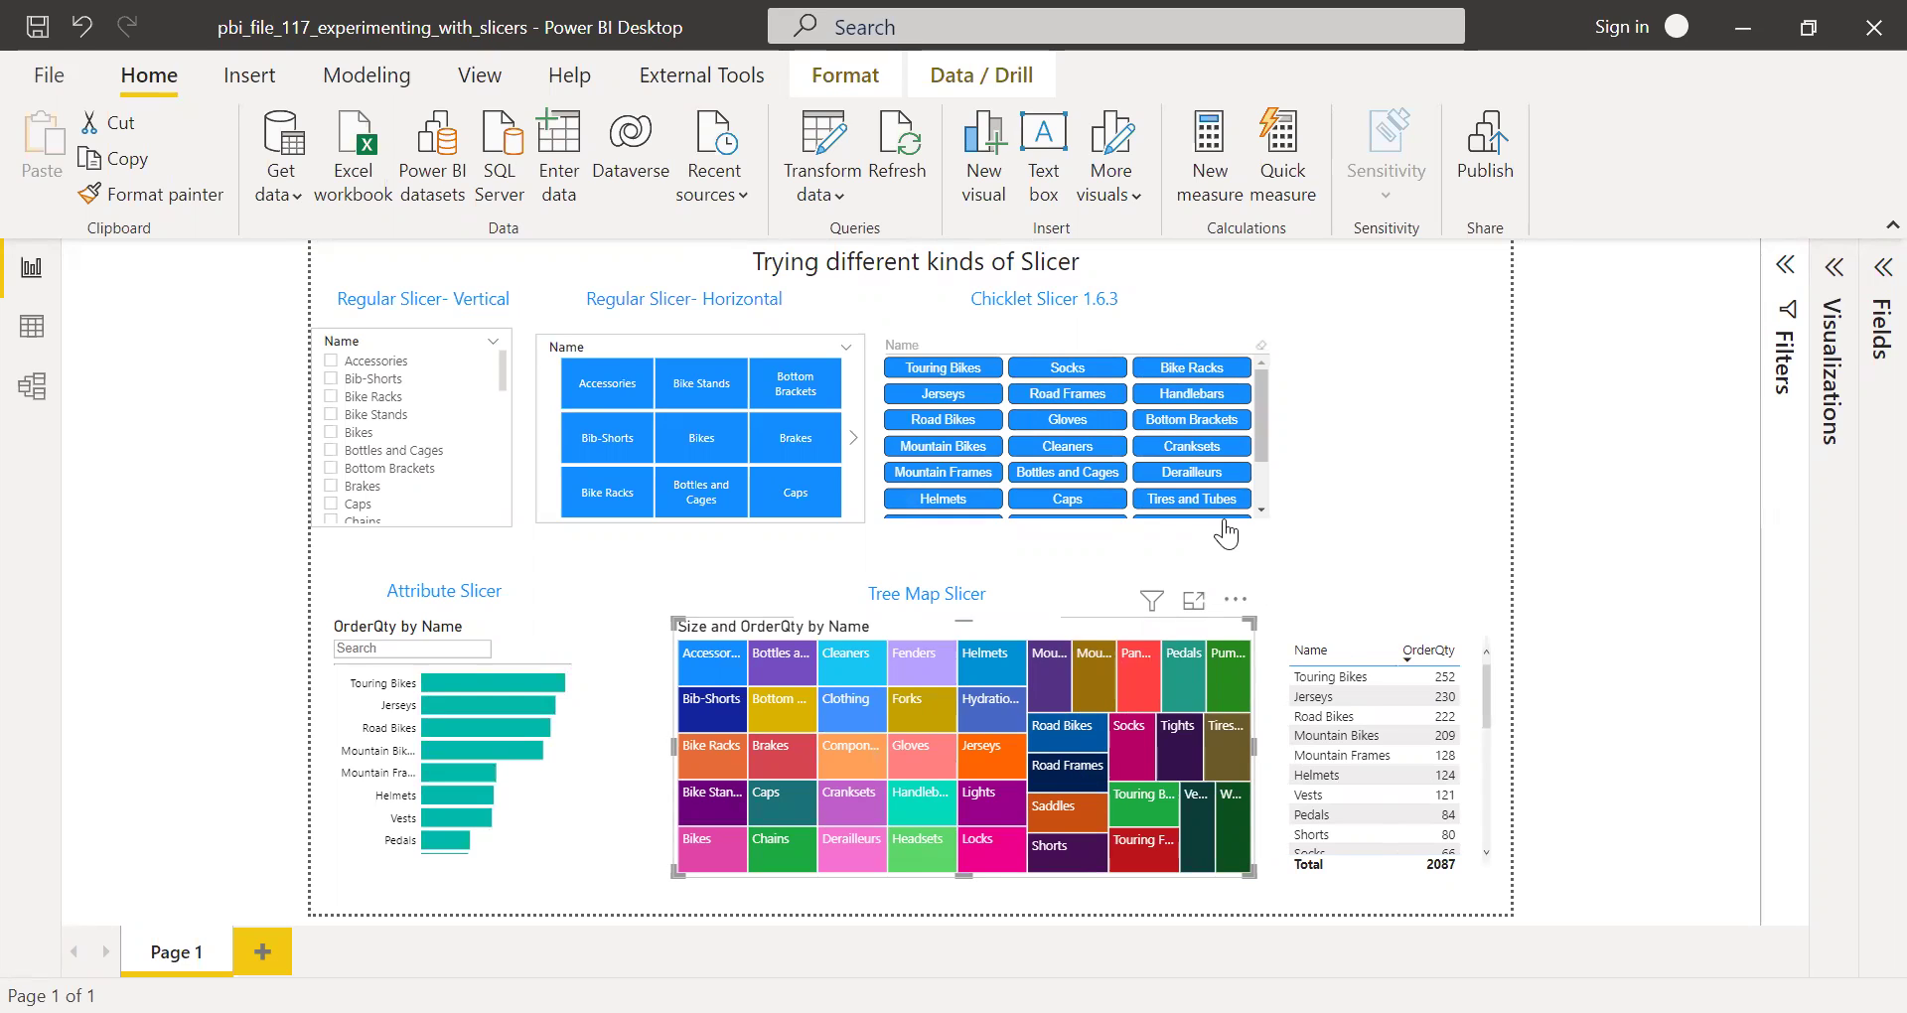
- Search the fields for 'color' and open the ProductCategory Color measure's DAX formula
{"action": "left_click", "coordinate": [1875, 270]}
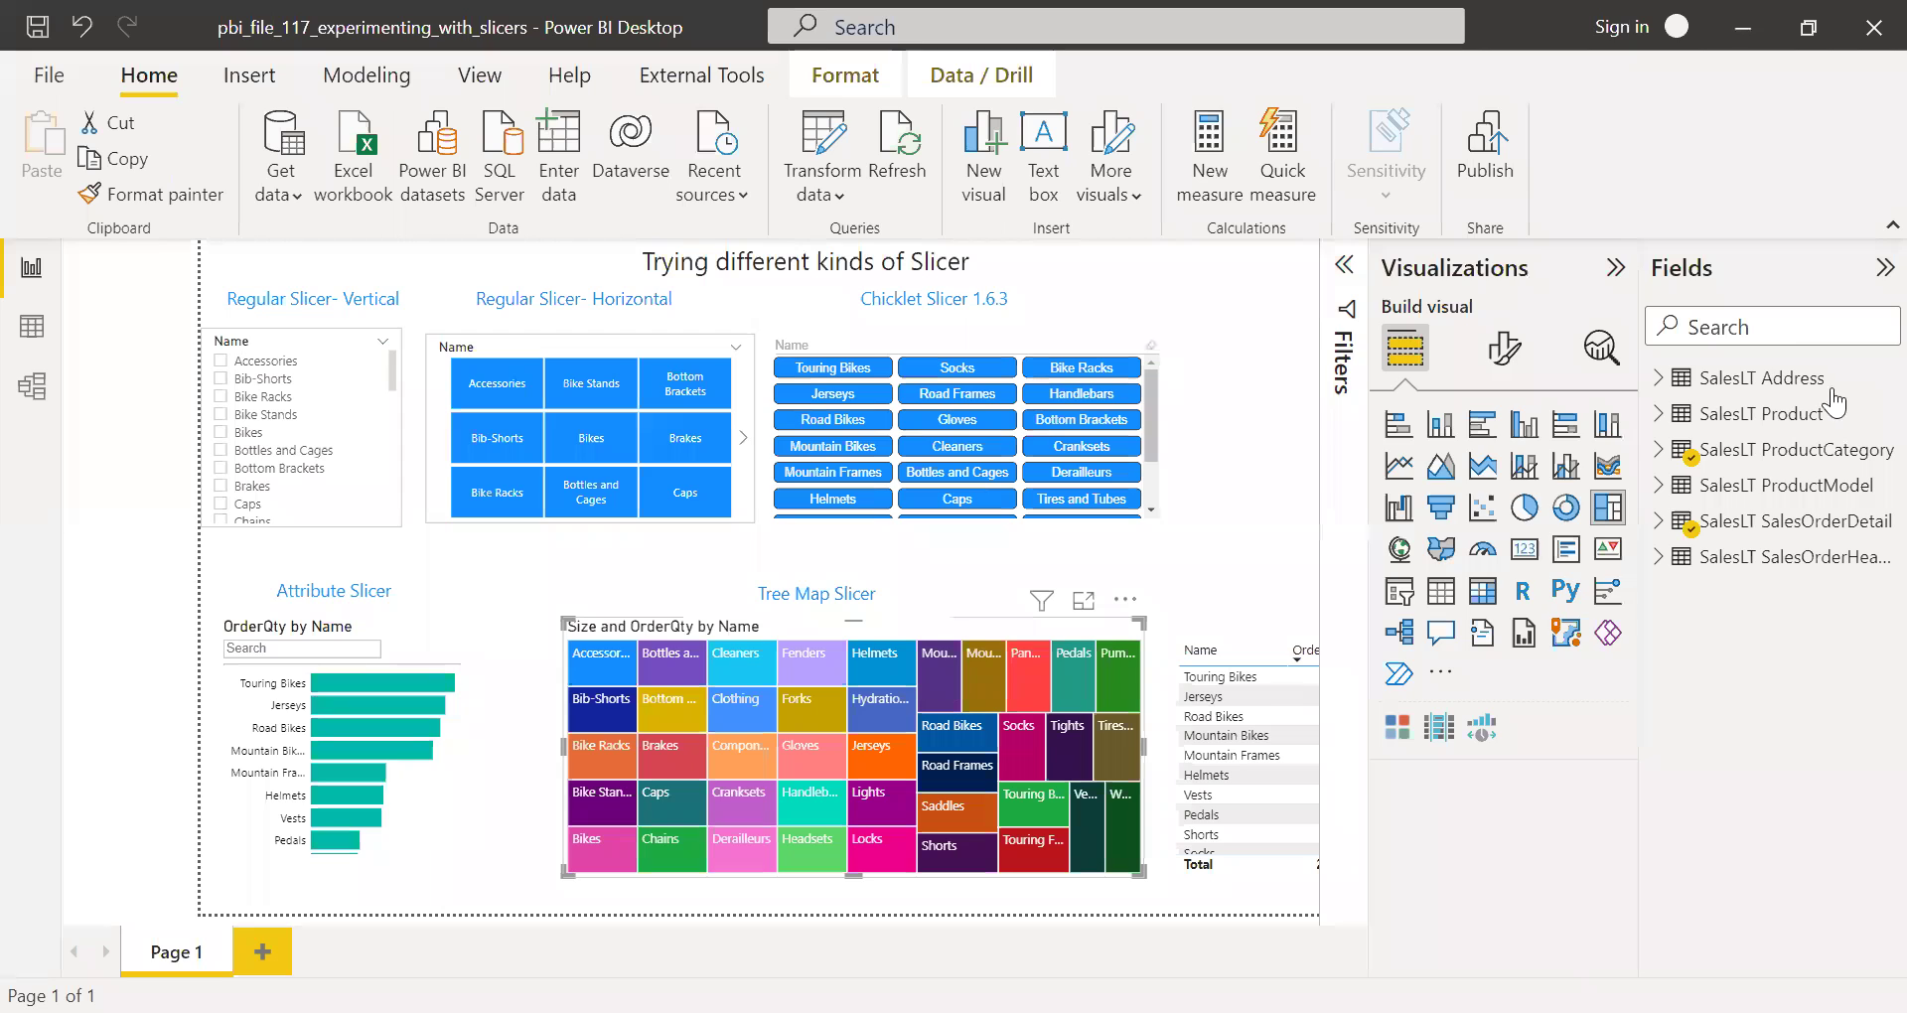
{"action": "left_click", "coordinate": [1788, 326]}
{"action": "type", "text": "color"}
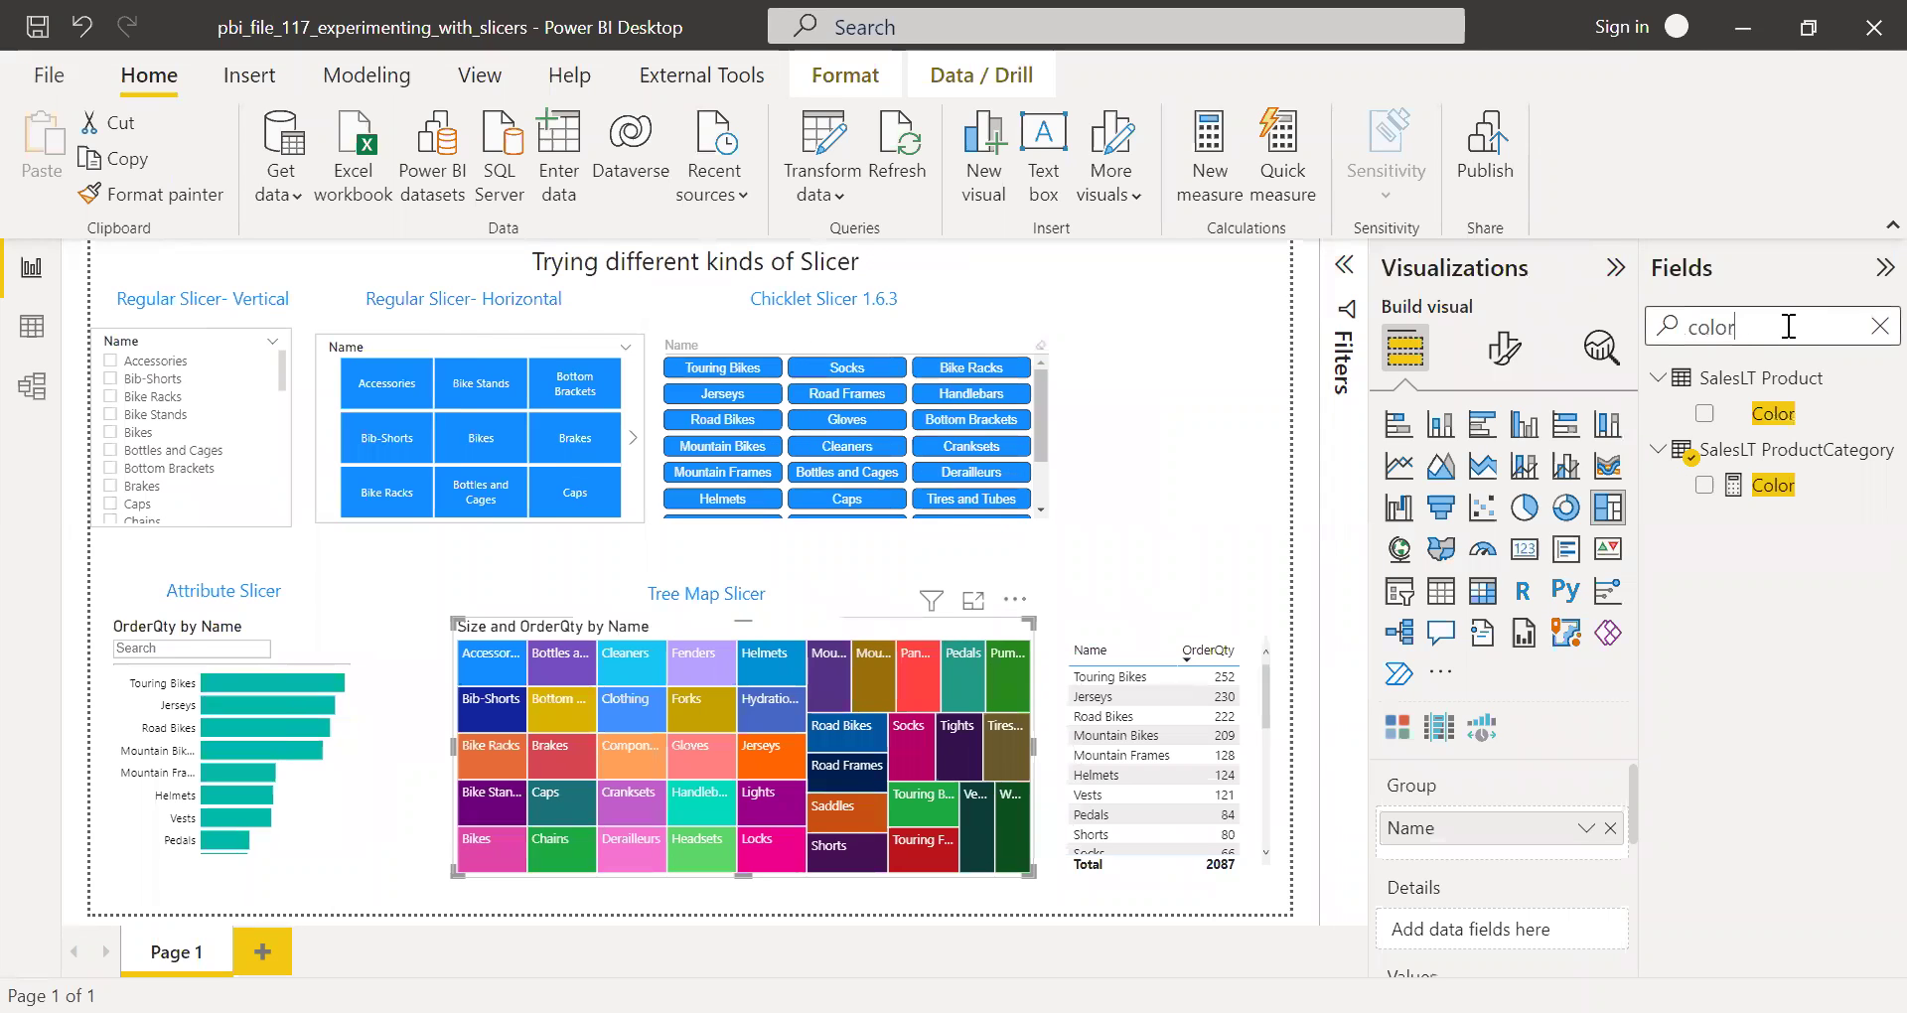
{"action": "left_click", "coordinate": [1781, 494]}
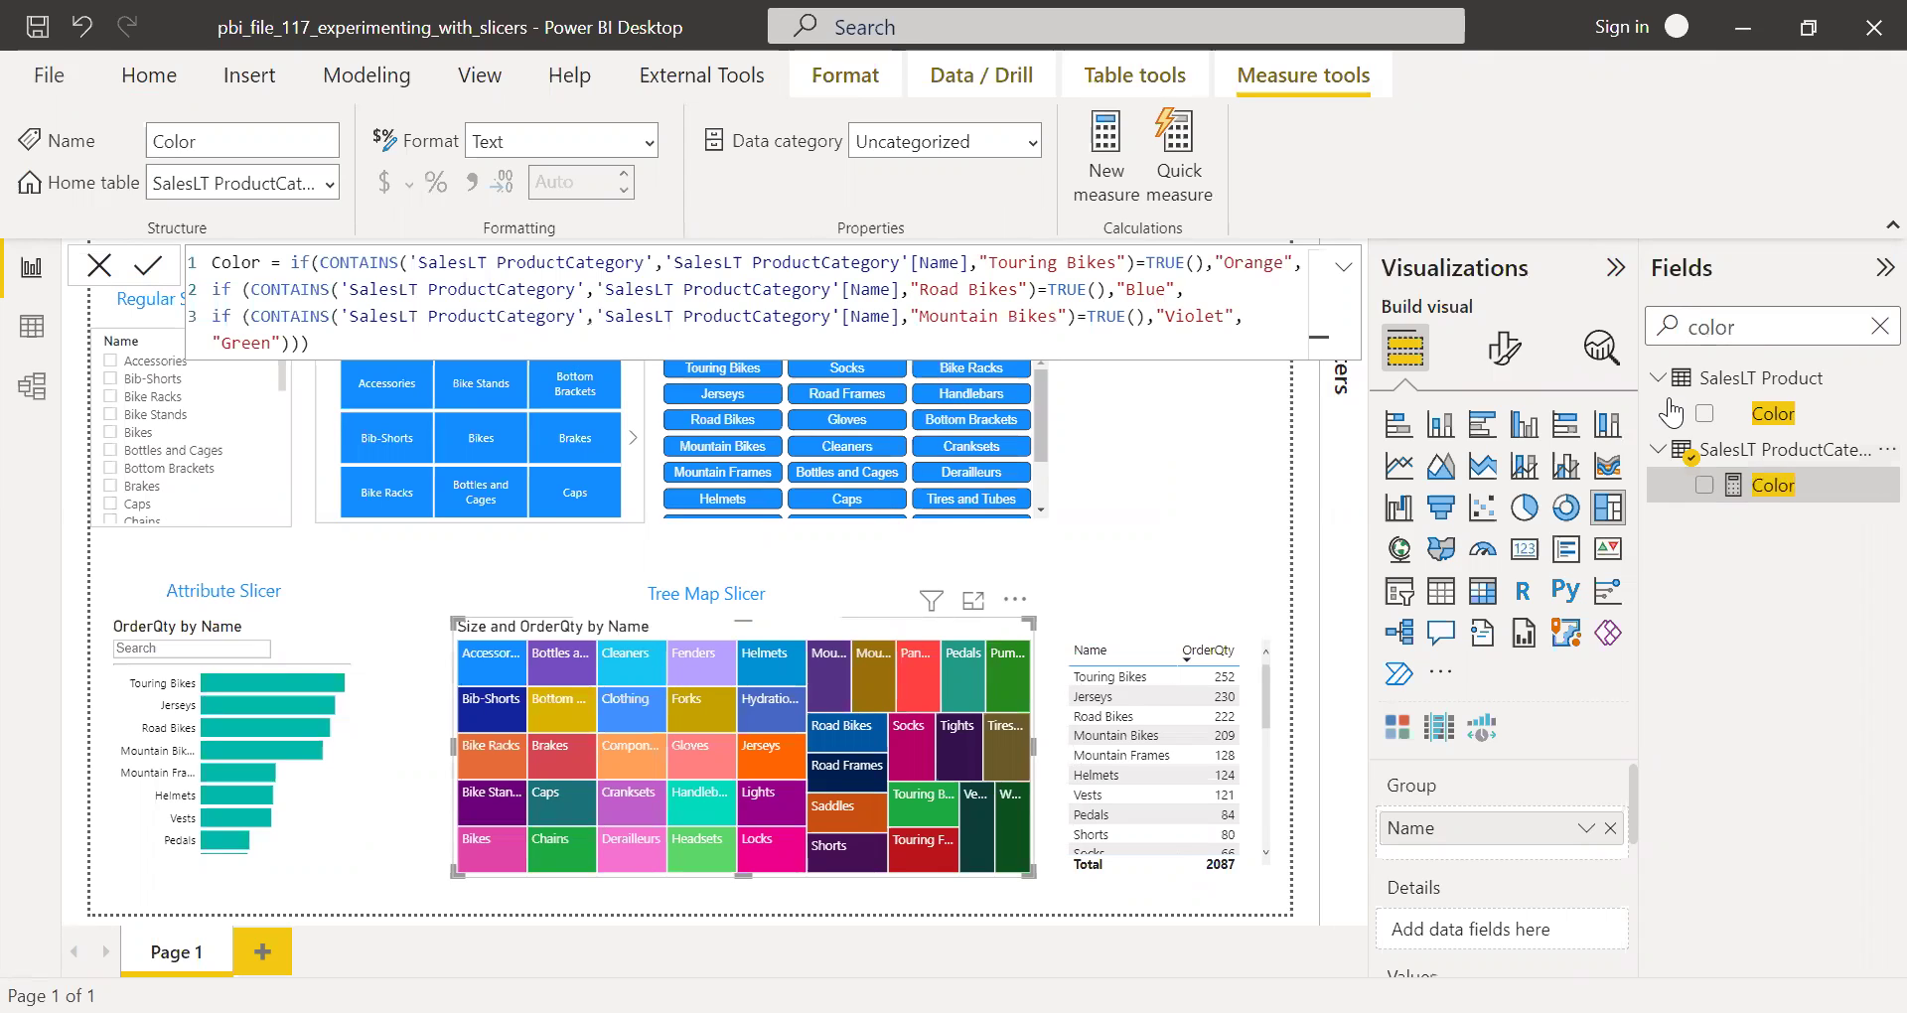
- Expand the tree map's Colors formatting settings
{"action": "left_click", "coordinate": [1503, 350]}
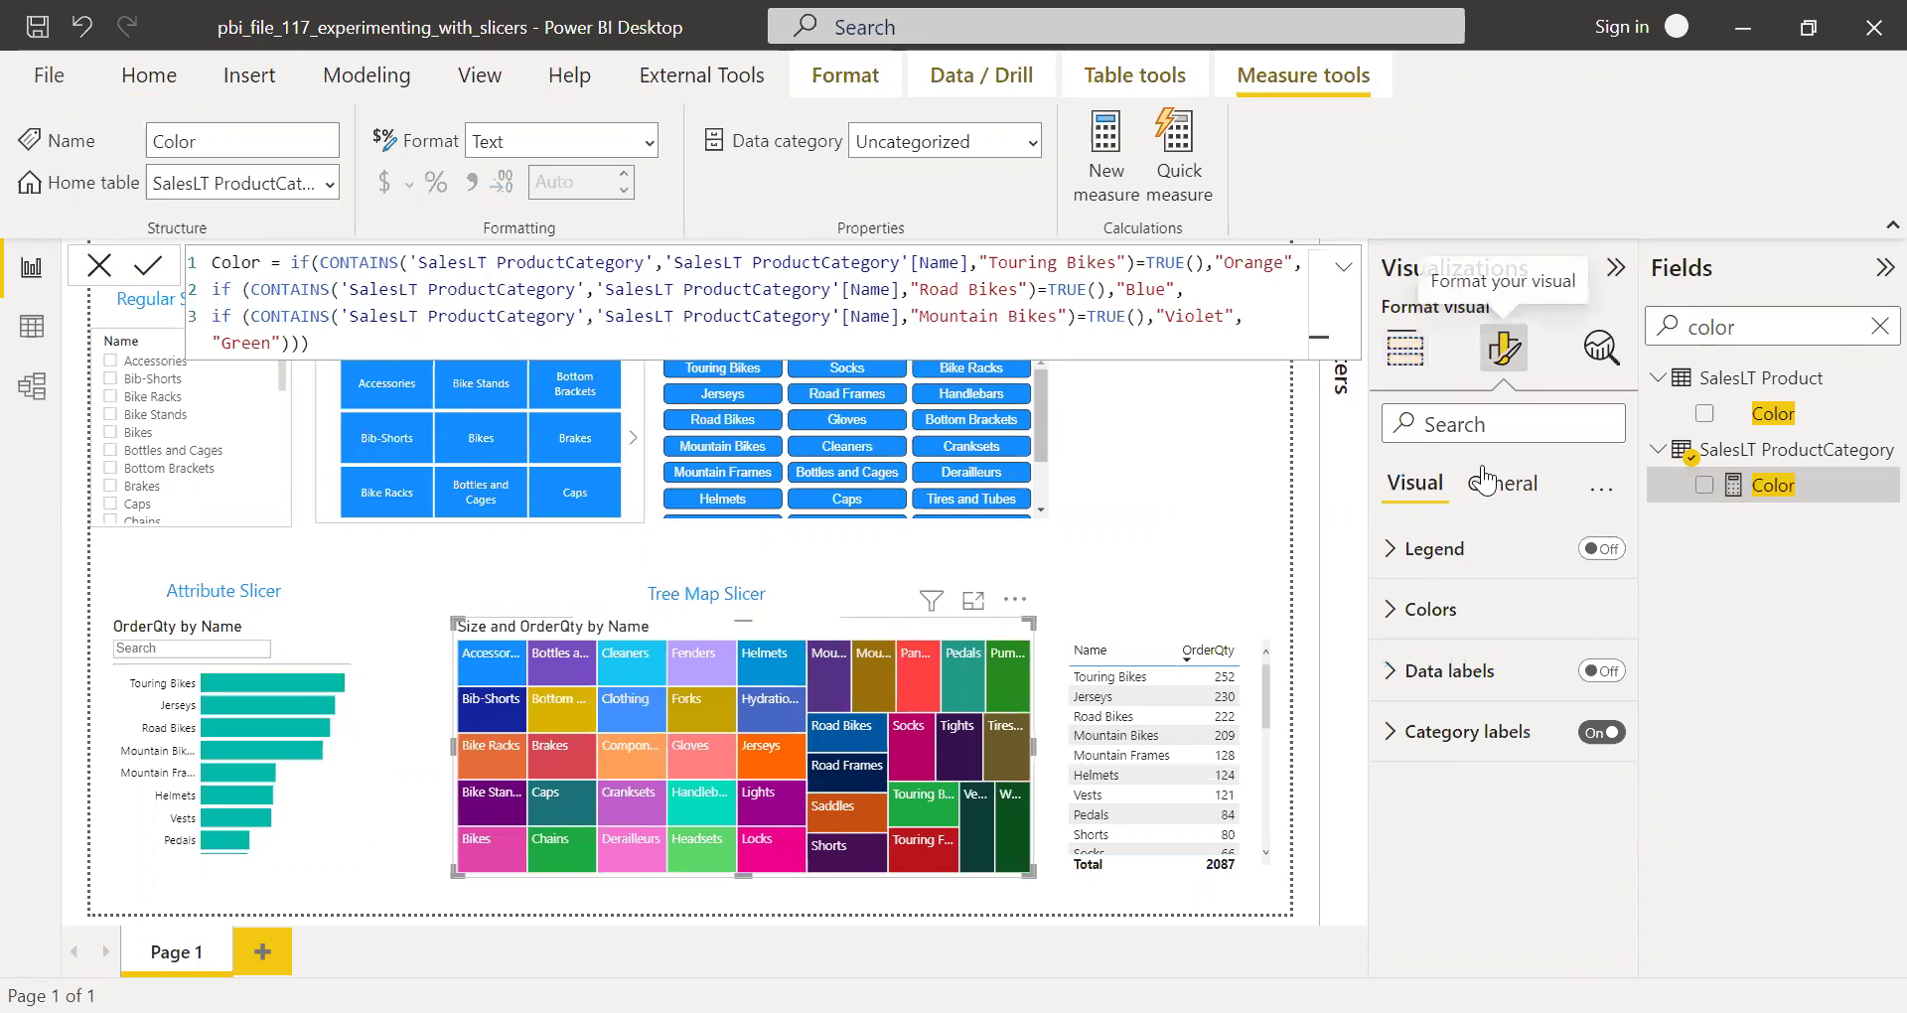
{"action": "left_click", "coordinate": [1393, 616]}
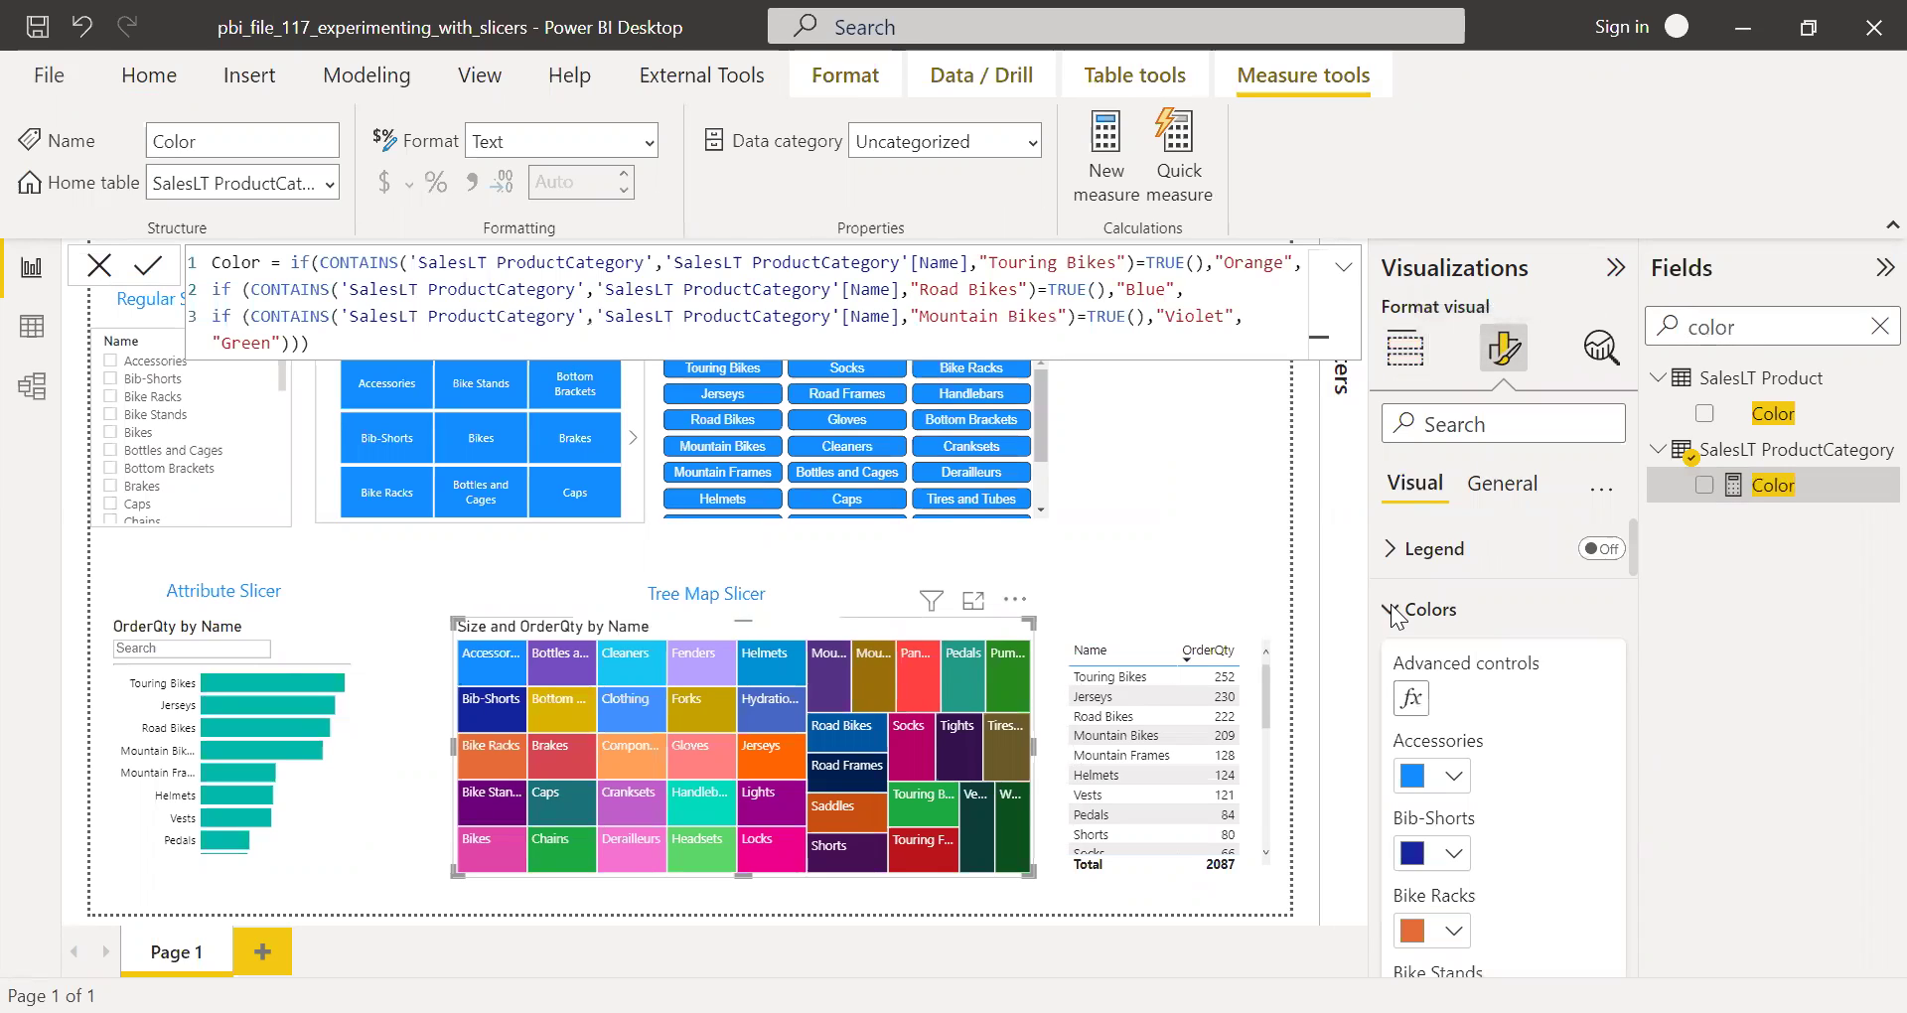
{"action": "scroll", "coordinate": [1457, 575], "scroll_direction": "down", "scroll_amount": 2}
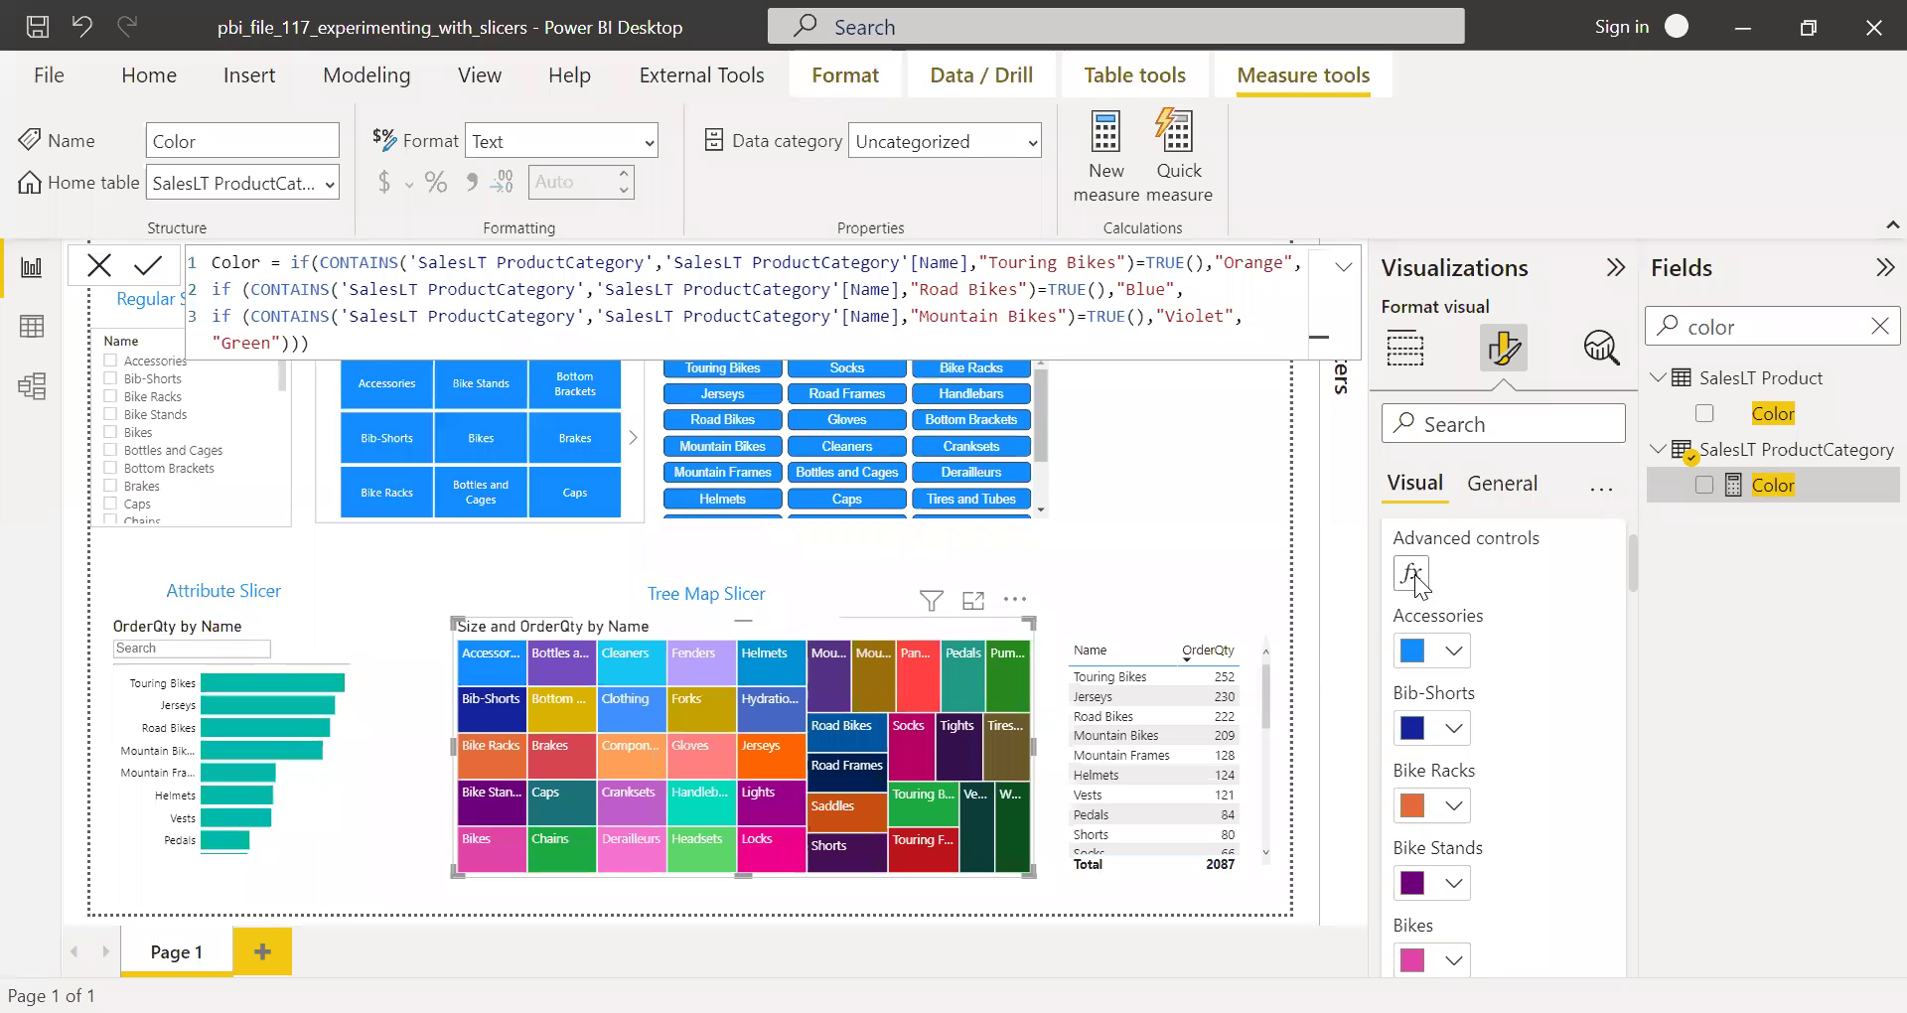
{"action": "left_click", "coordinate": [1415, 580]}
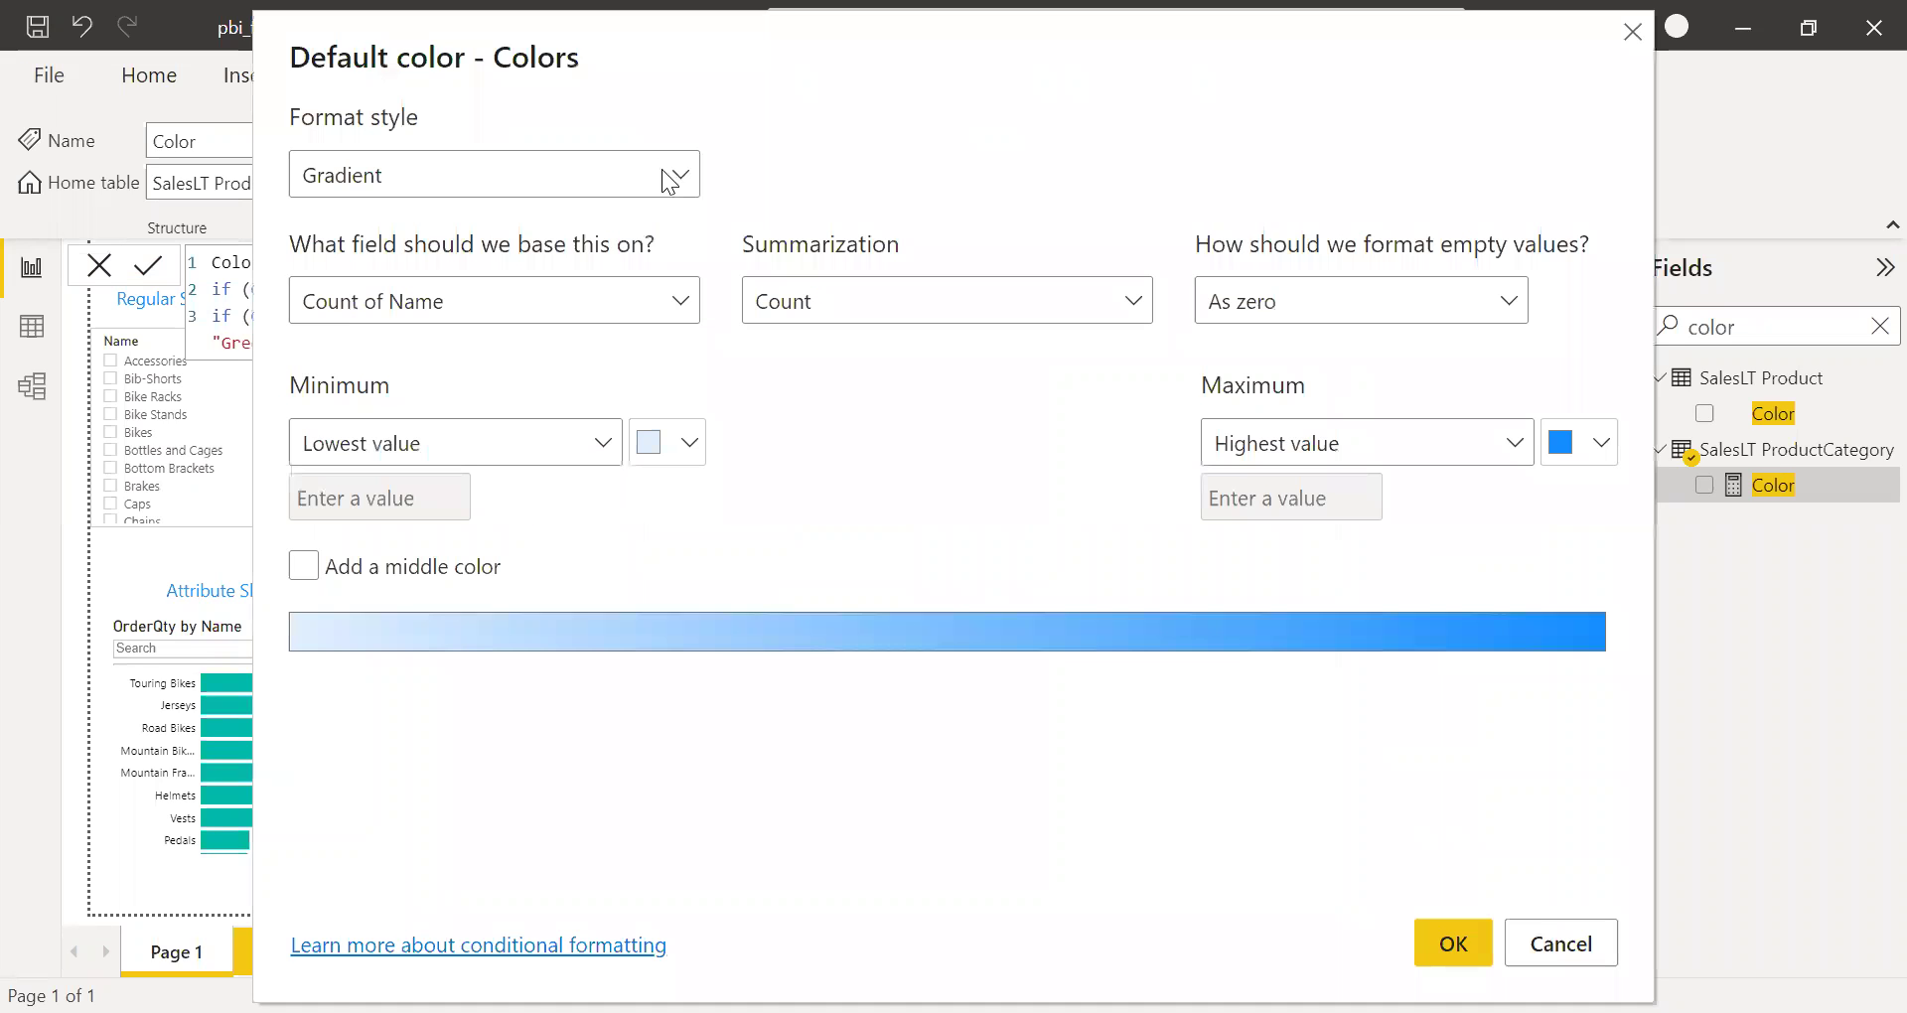
{"action": "left_click", "coordinate": [669, 182]}
{"action": "left_click", "coordinate": [341, 318]}
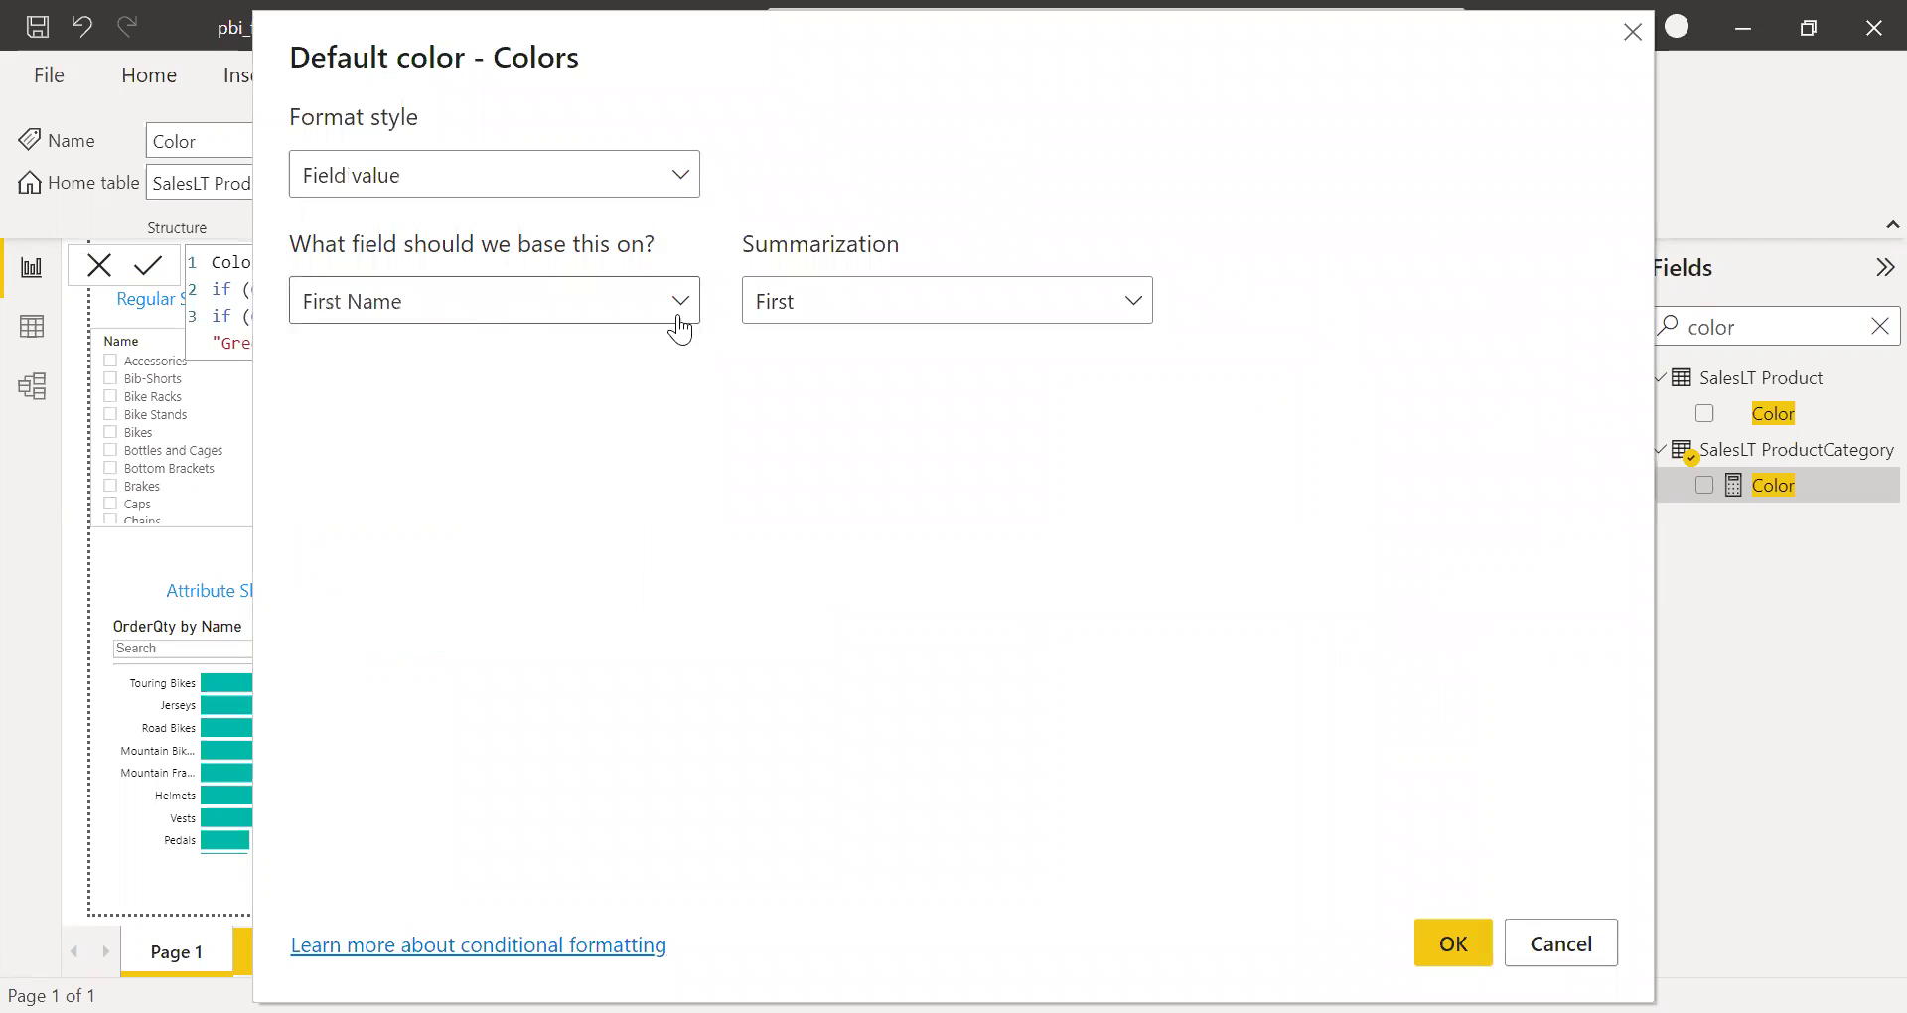
{"action": "left_click", "coordinate": [682, 301]}
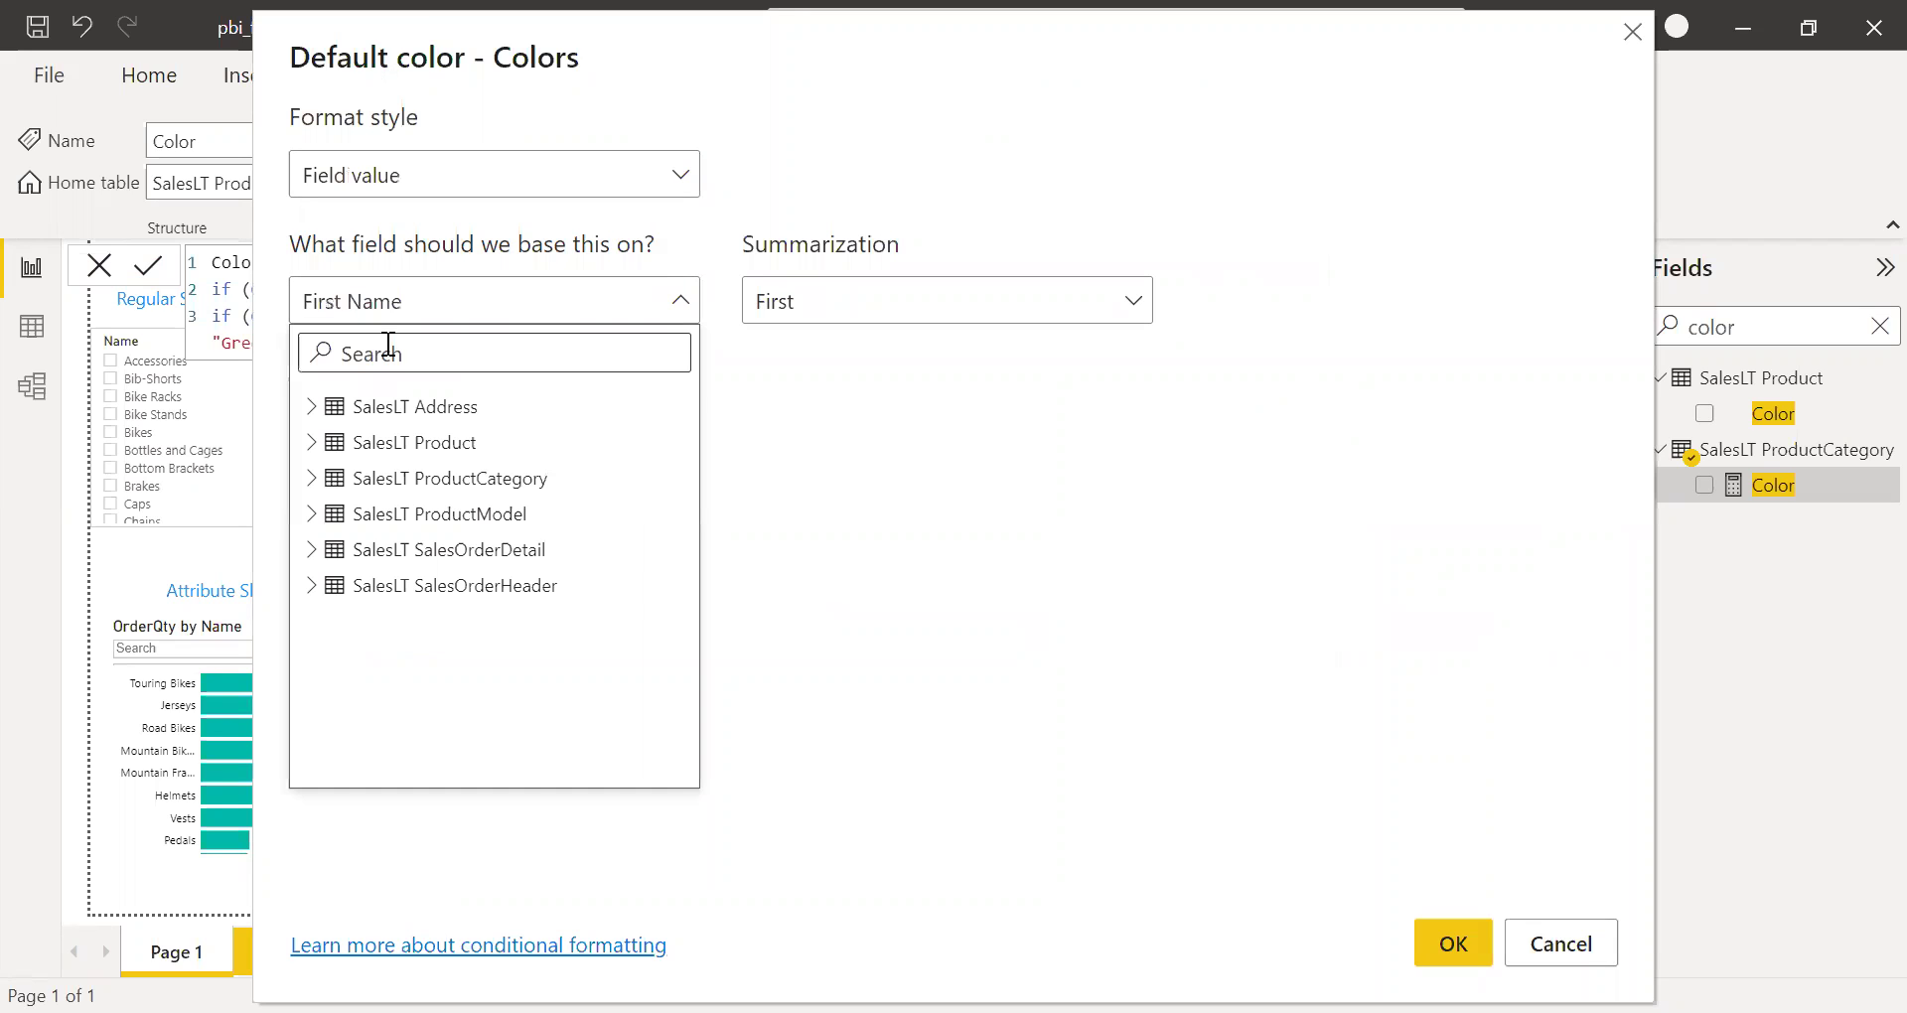
{"action": "type", "text": "color"}
{"action": "left_click", "coordinate": [387, 509]}
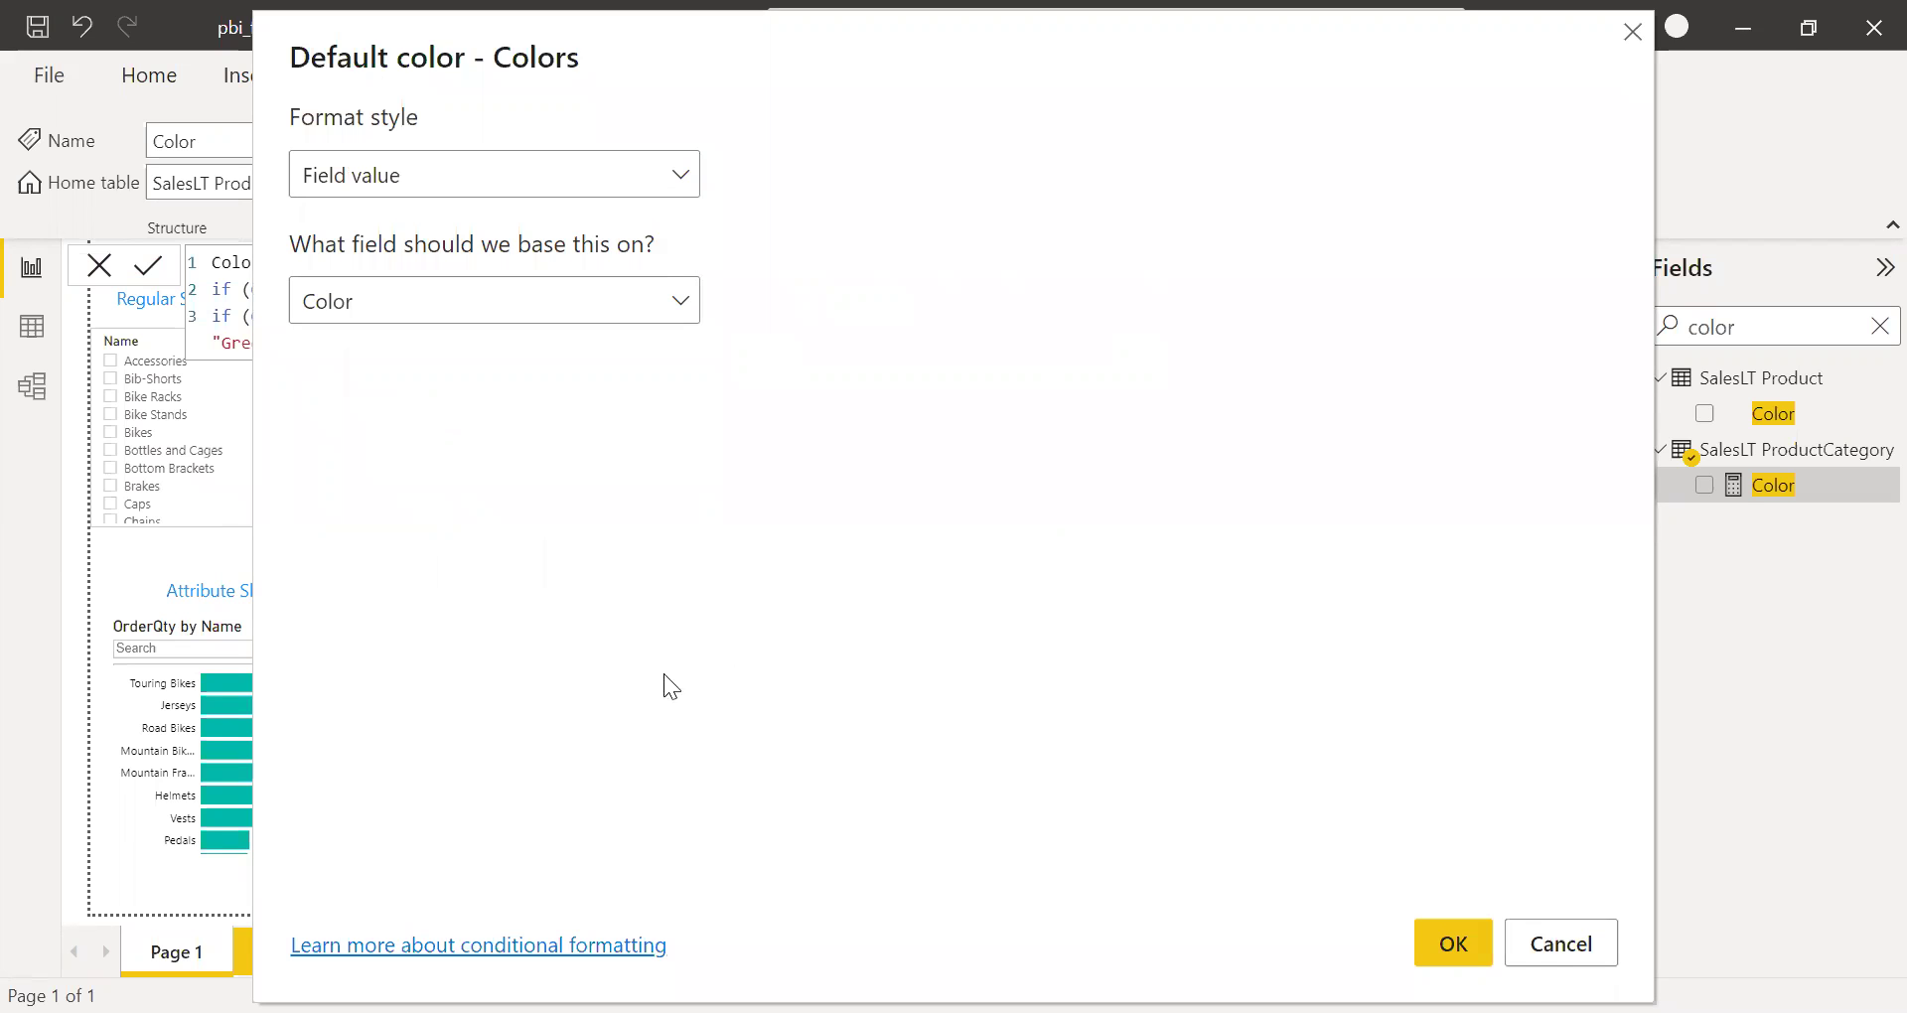
{"action": "key", "text": "Return"}
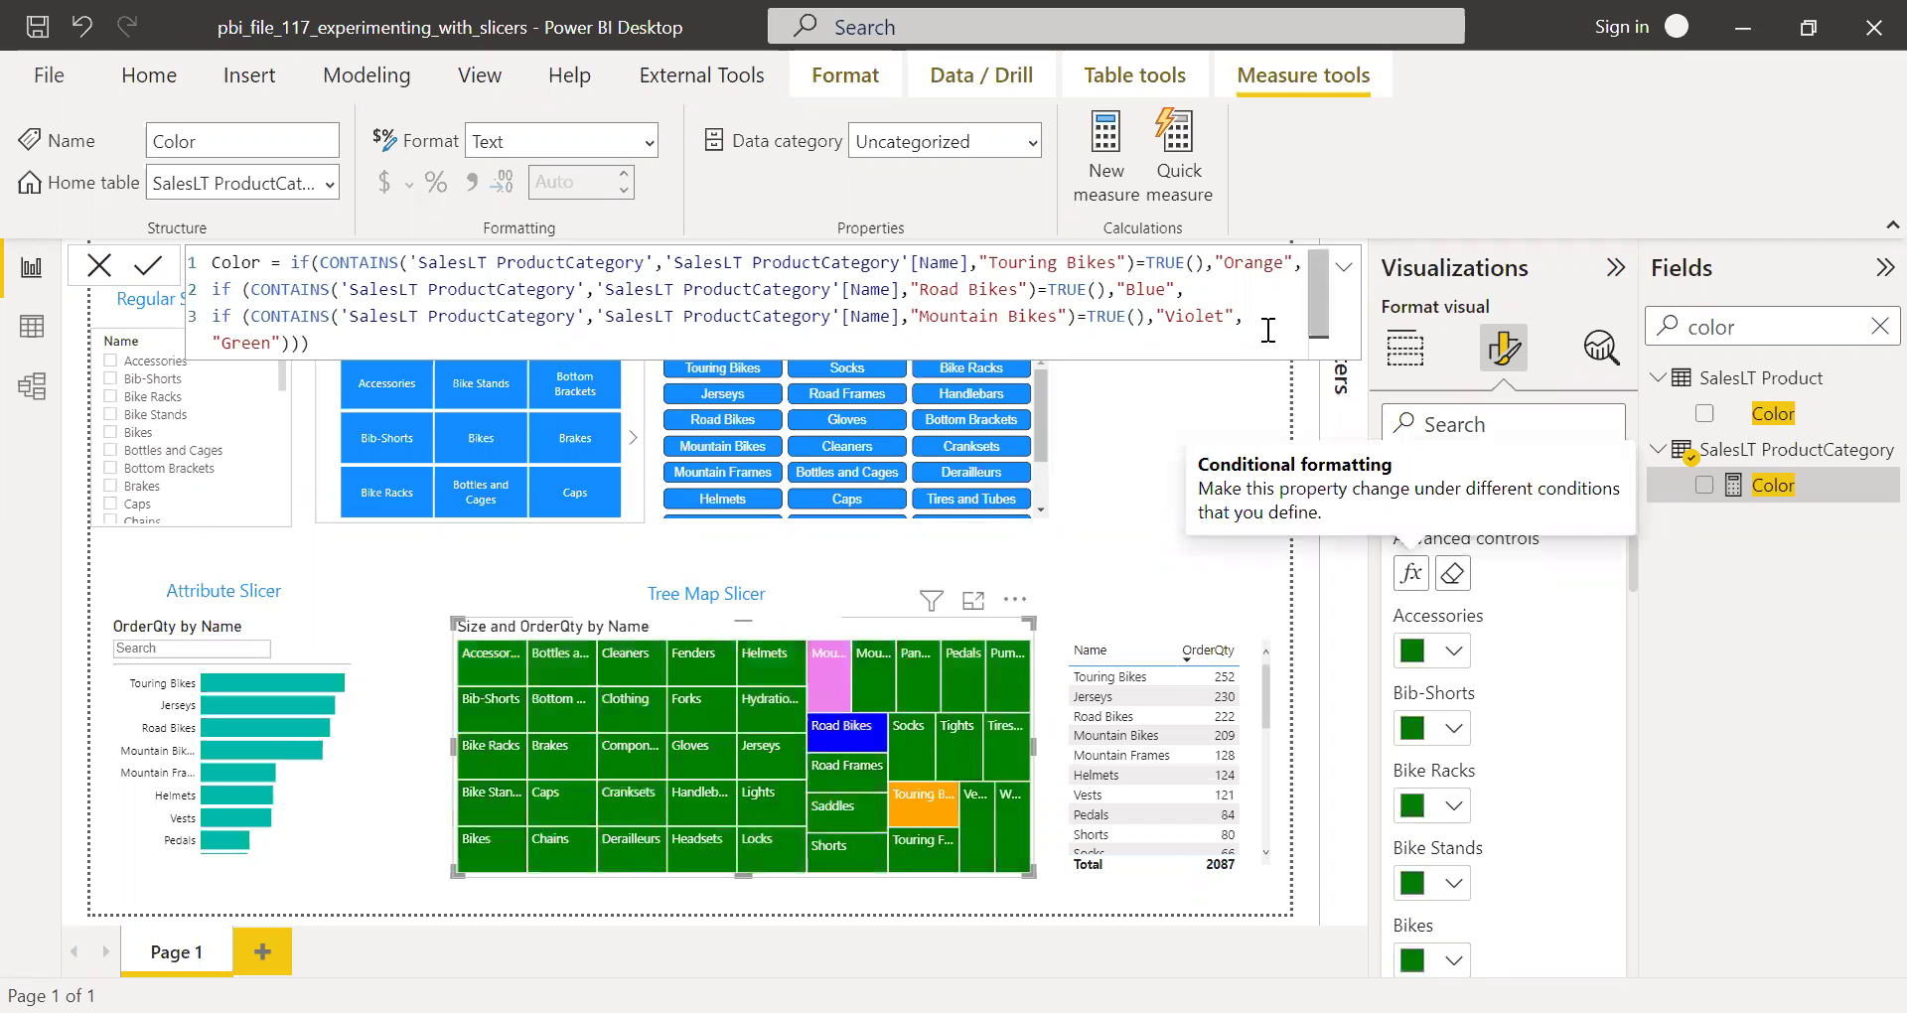
{"action": "key", "text": "ctrl+a"}
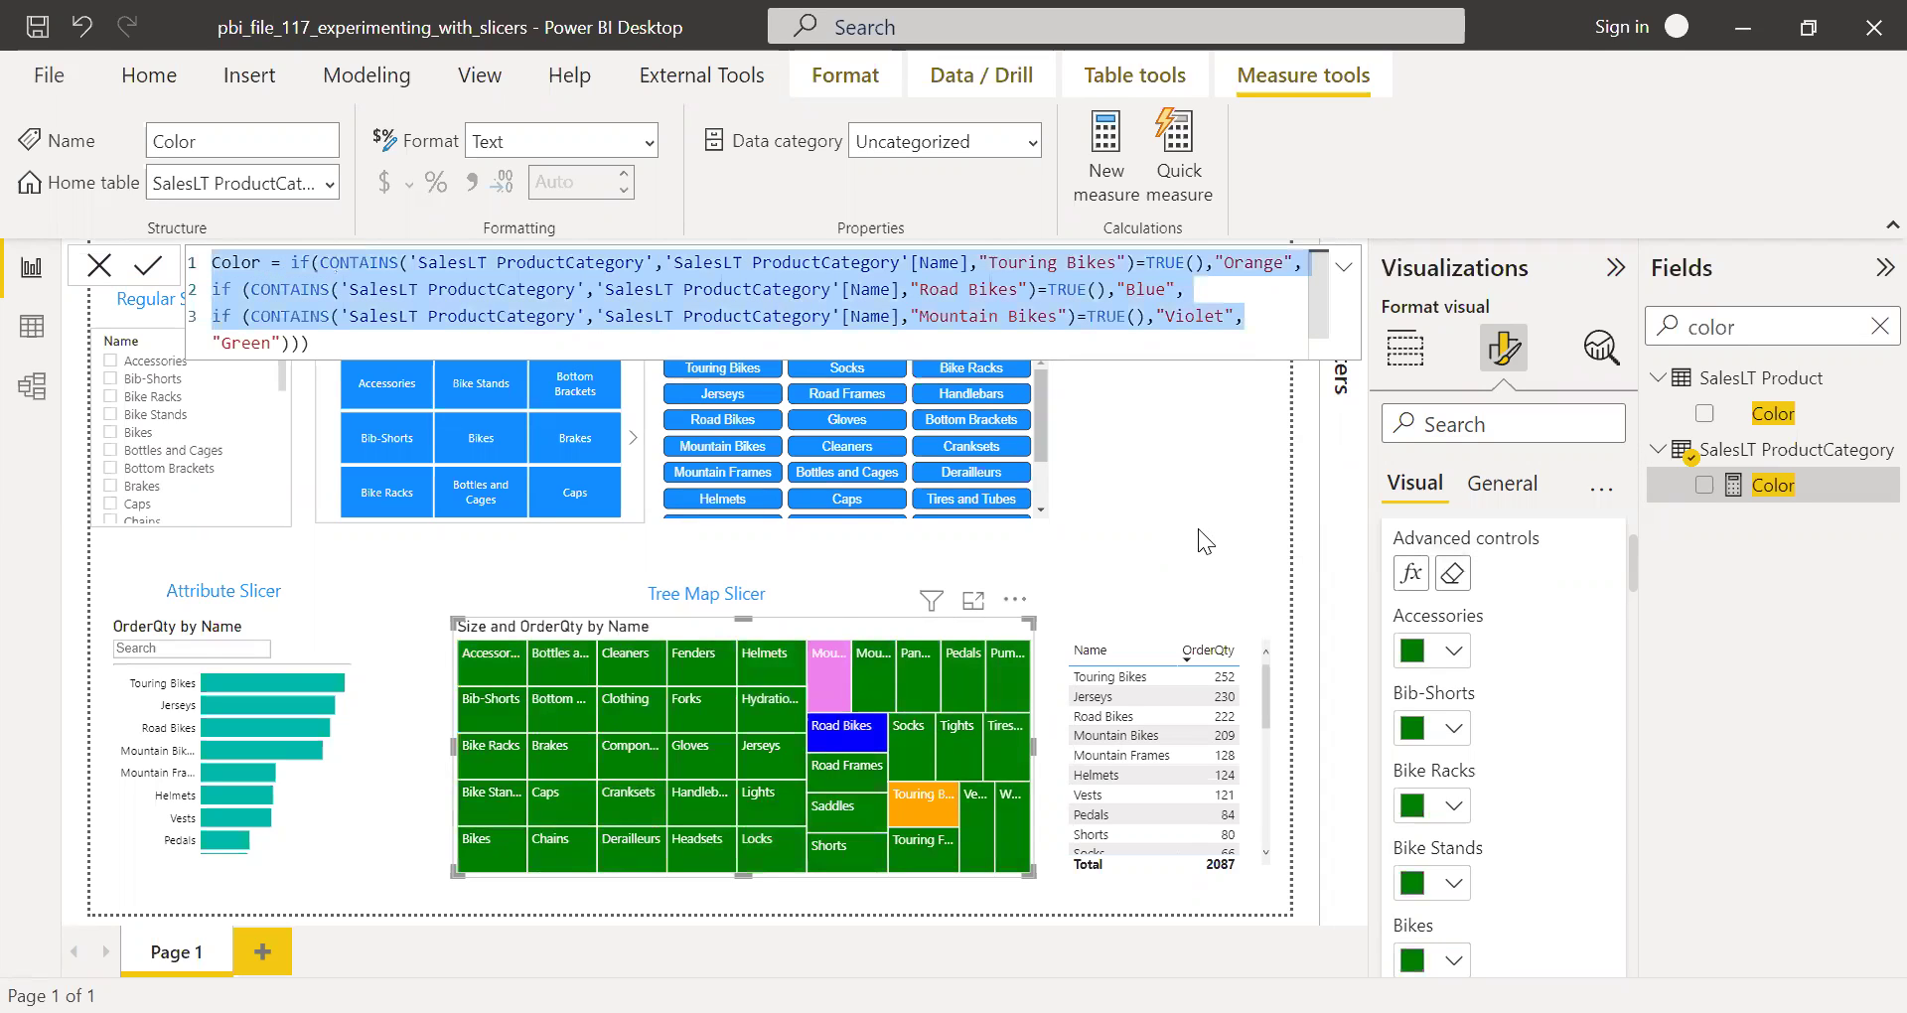
{"action": "left_click", "coordinate": [918, 634]}
{"action": "mouse_move", "coordinate": [931, 600]}
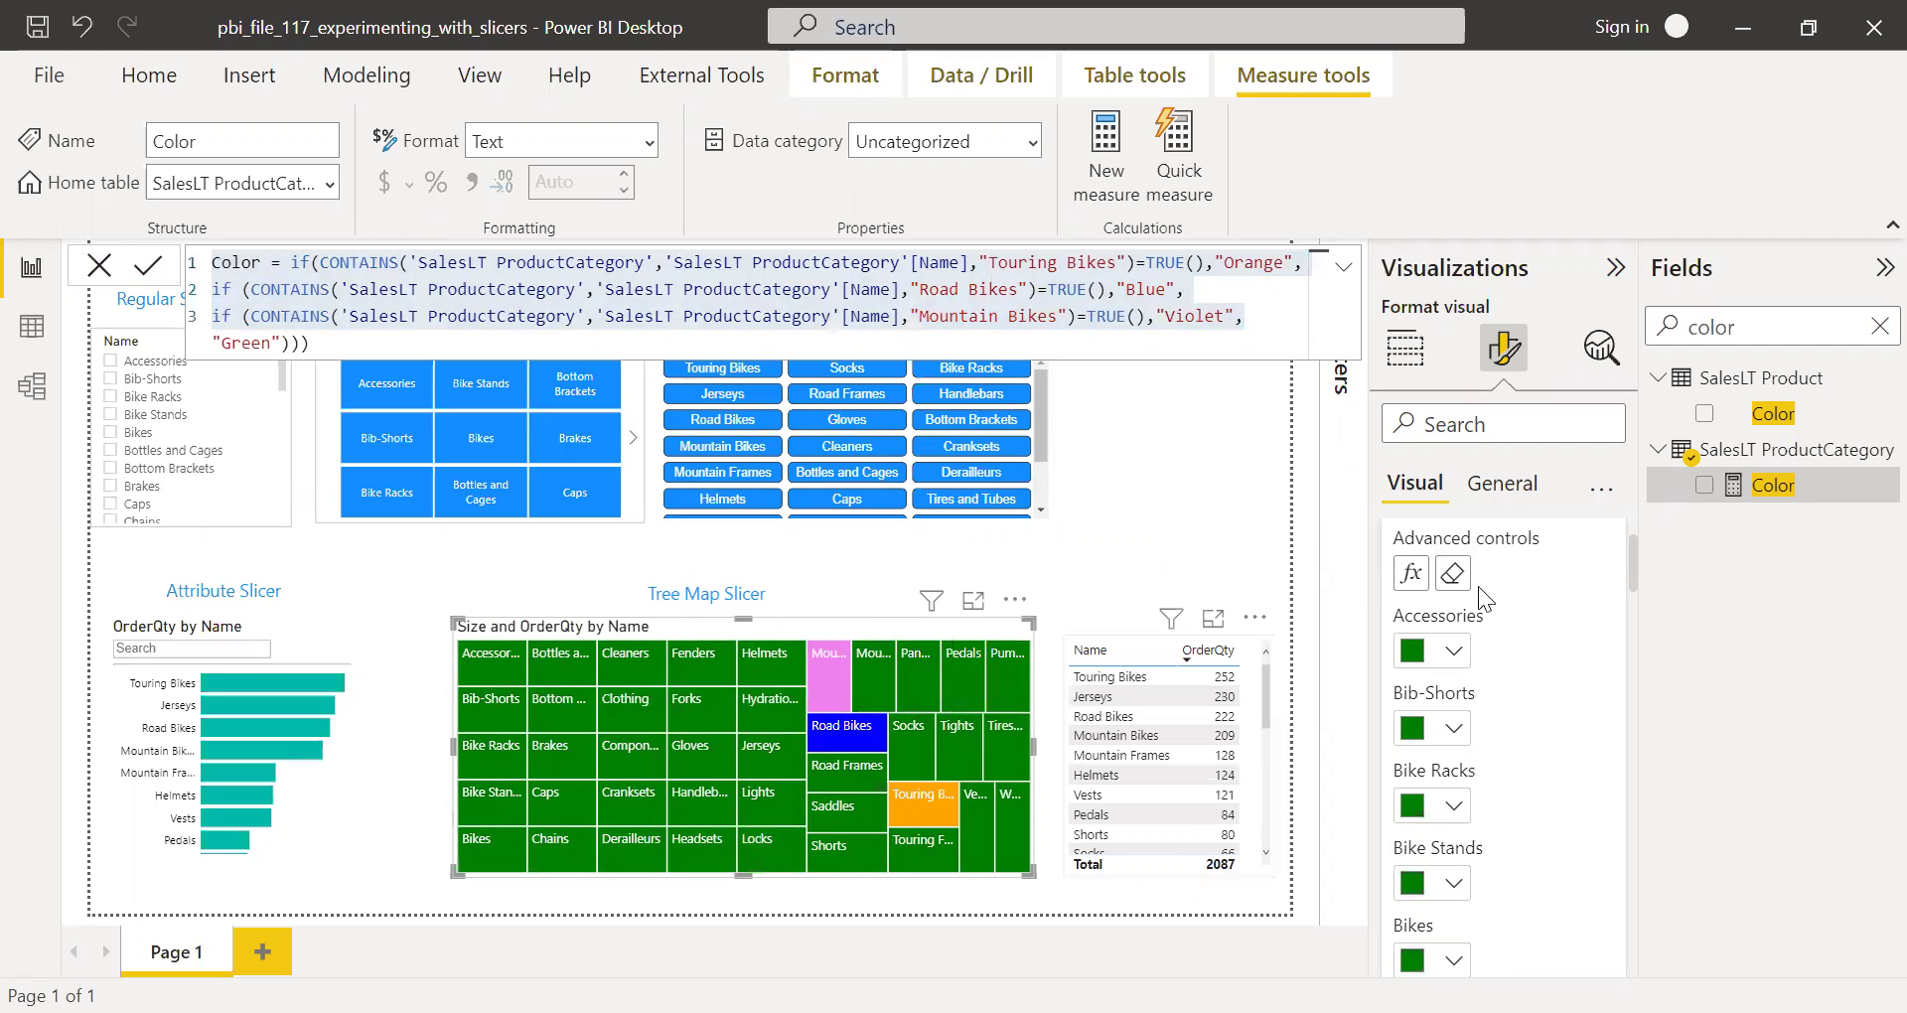
{"action": "left_click", "coordinate": [1452, 573]}
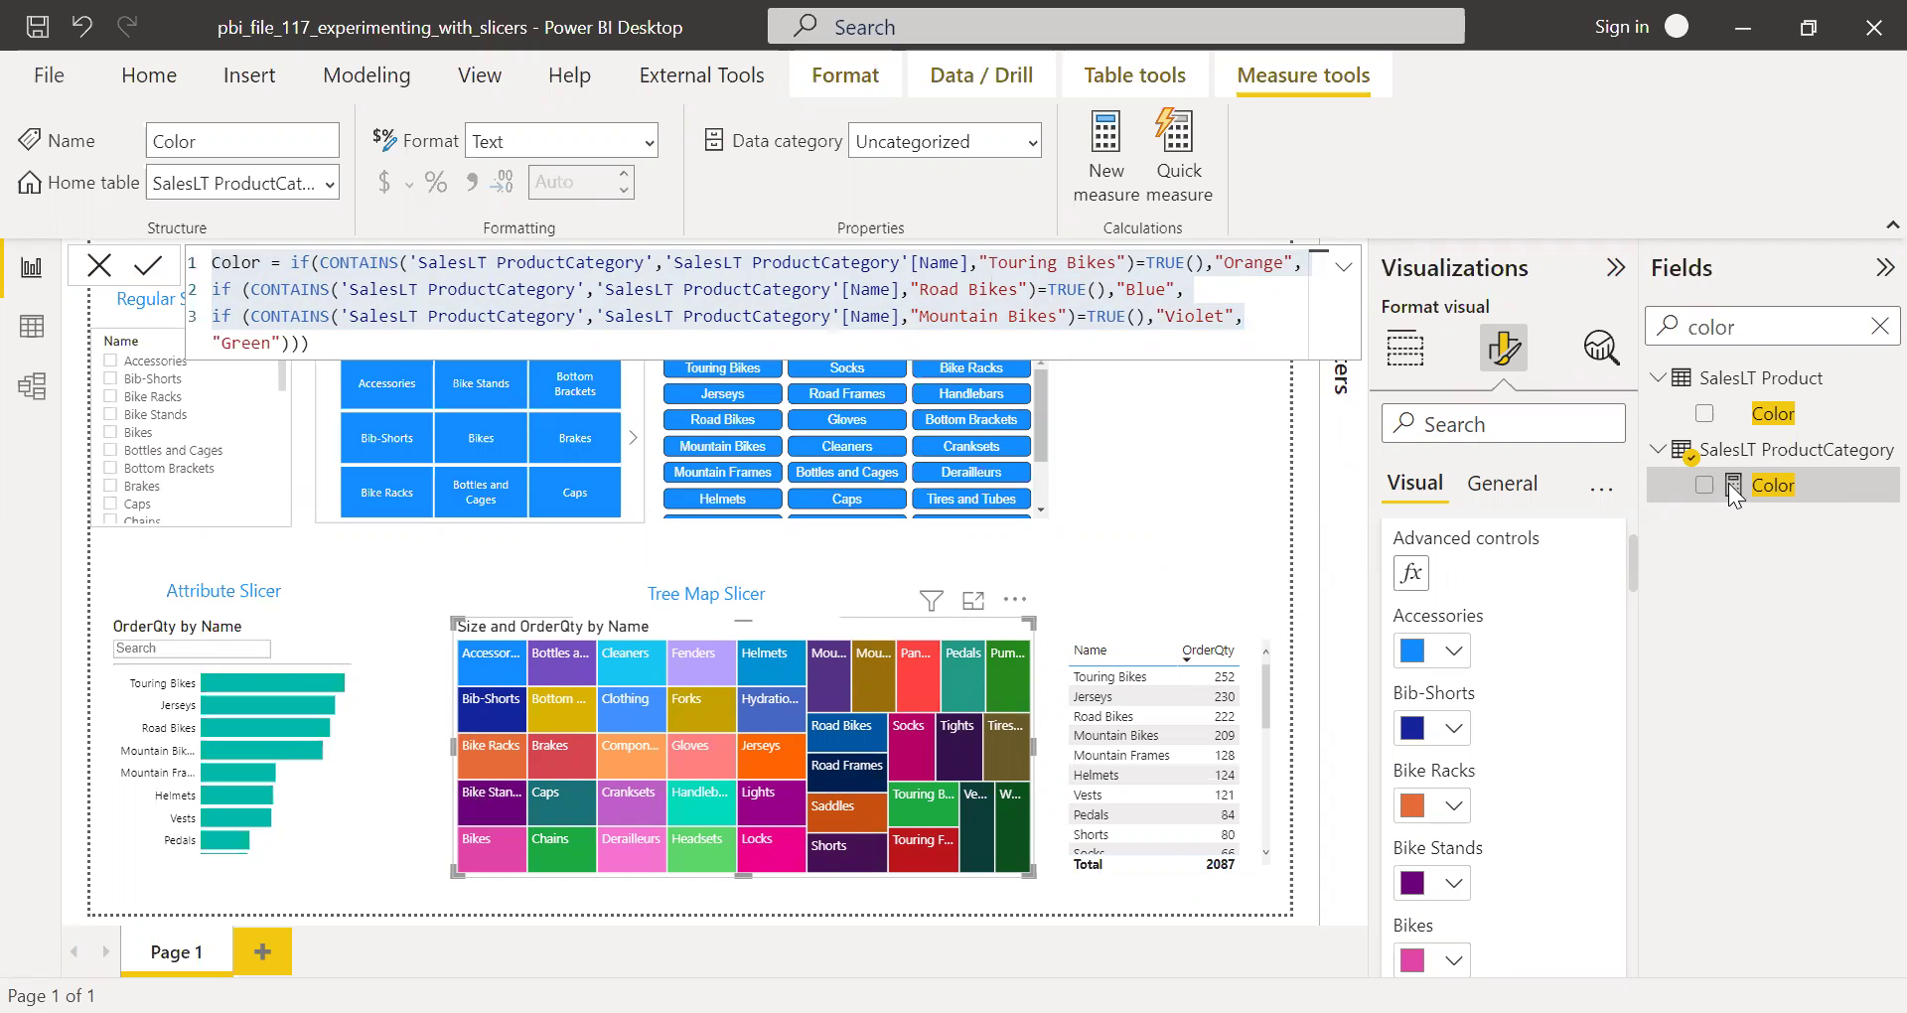
- Remove Size from Values and OrderQty from Tooltips, then drag OrderQty into the tree map's Values
{"action": "left_click", "coordinate": [1878, 326]}
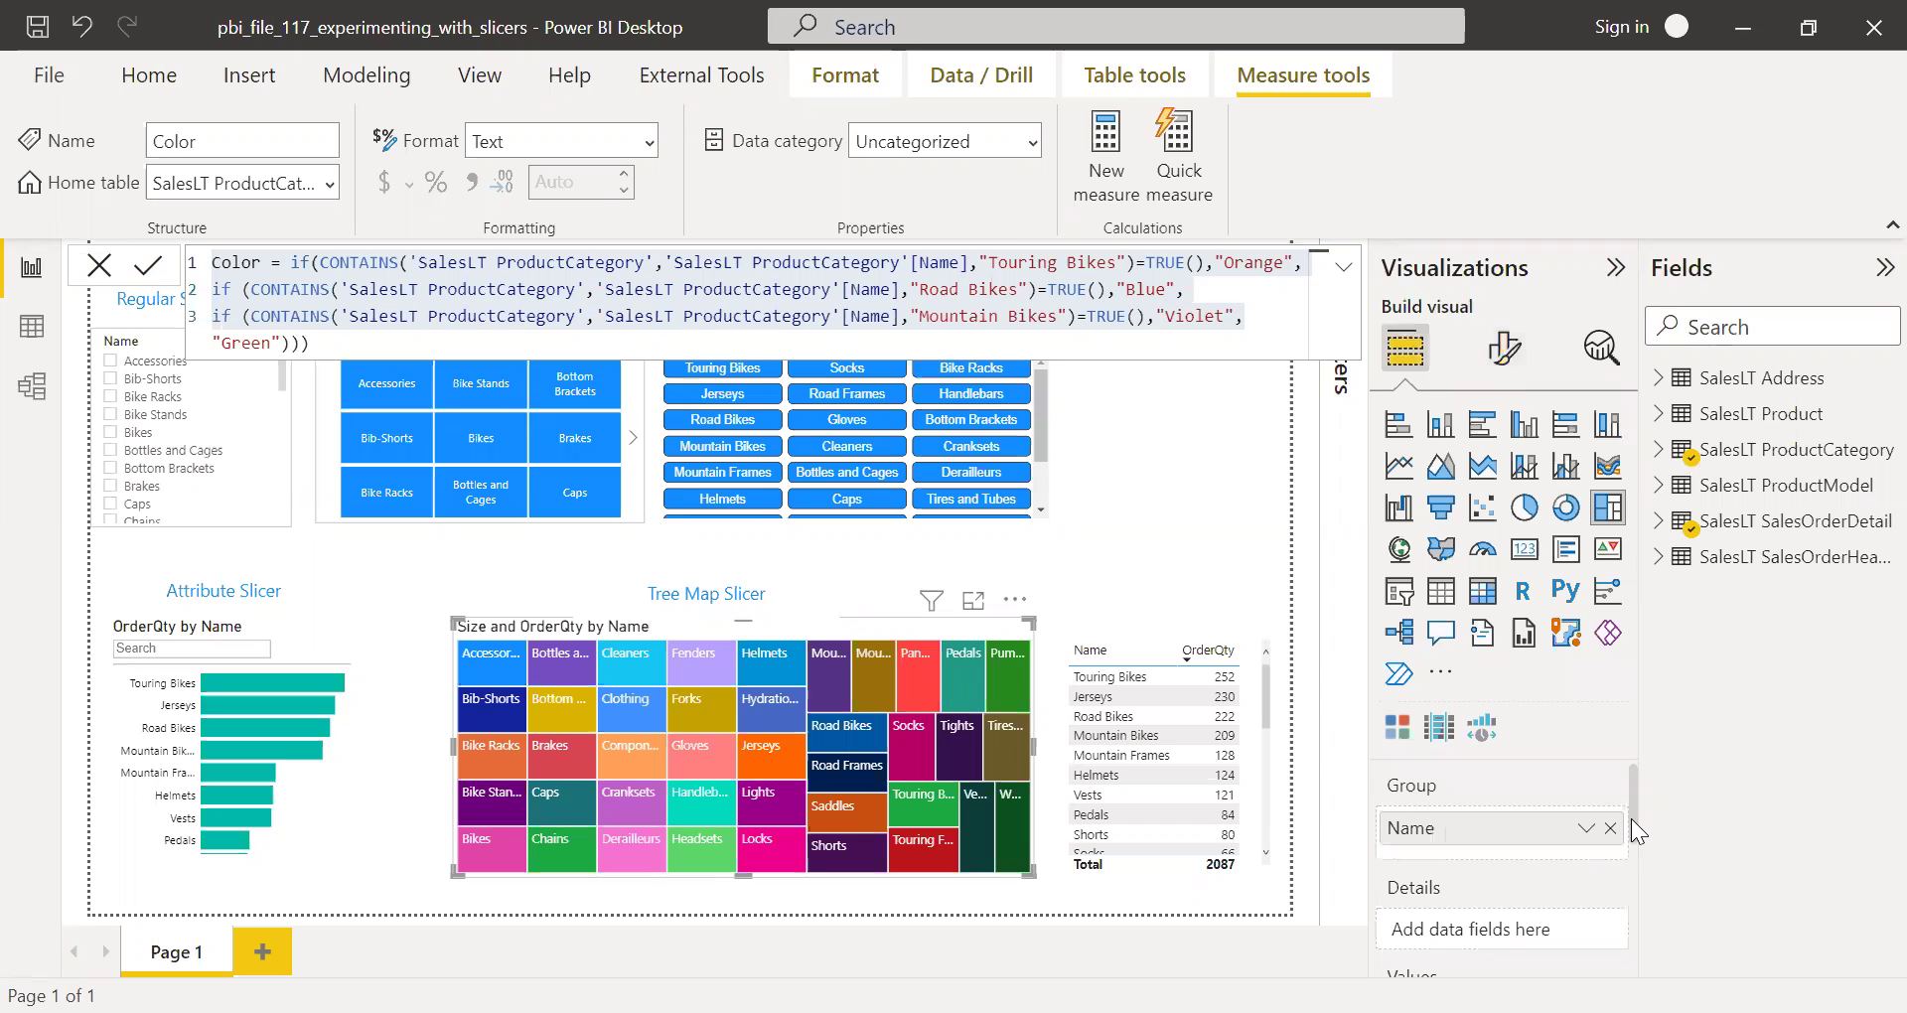
{"action": "scroll", "coordinate": [1632, 821], "scroll_direction": "down", "scroll_amount": 3}
{"action": "scroll", "coordinate": [1631, 819], "scroll_direction": "down", "scroll_amount": 1}
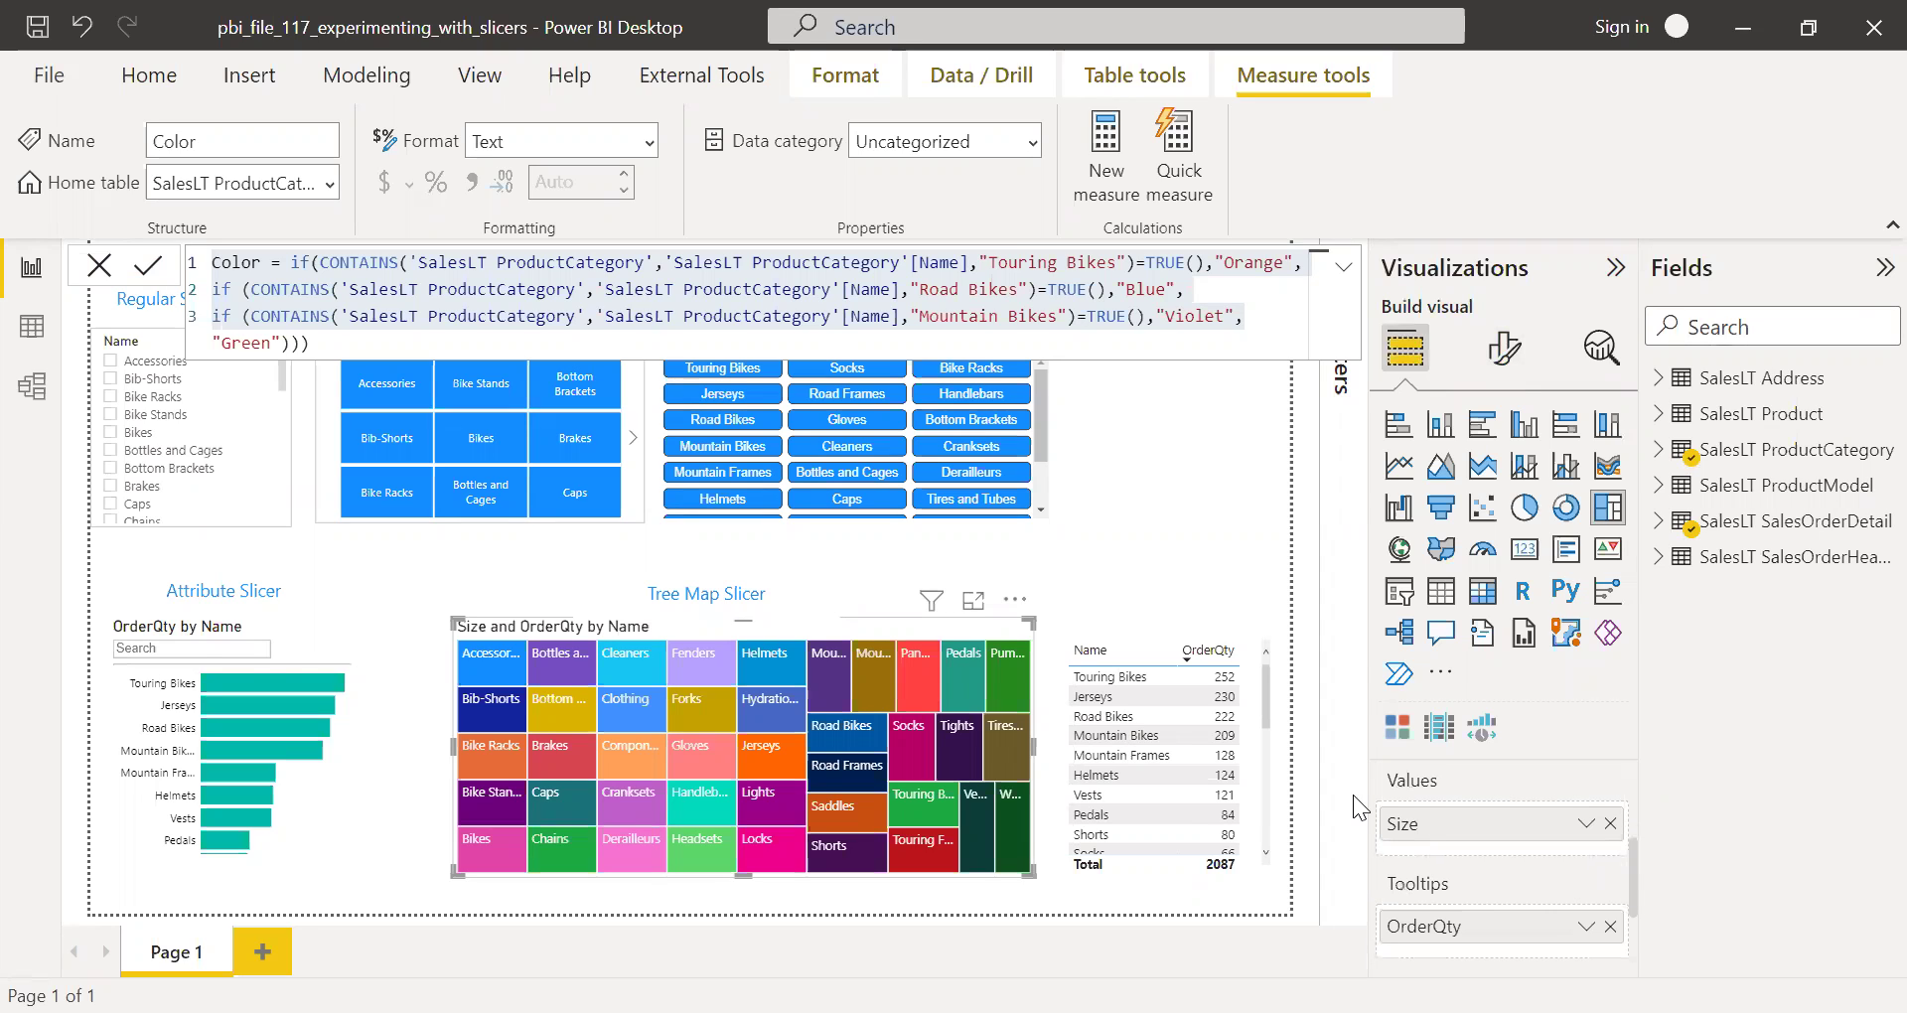
{"action": "left_click", "coordinate": [1610, 823]}
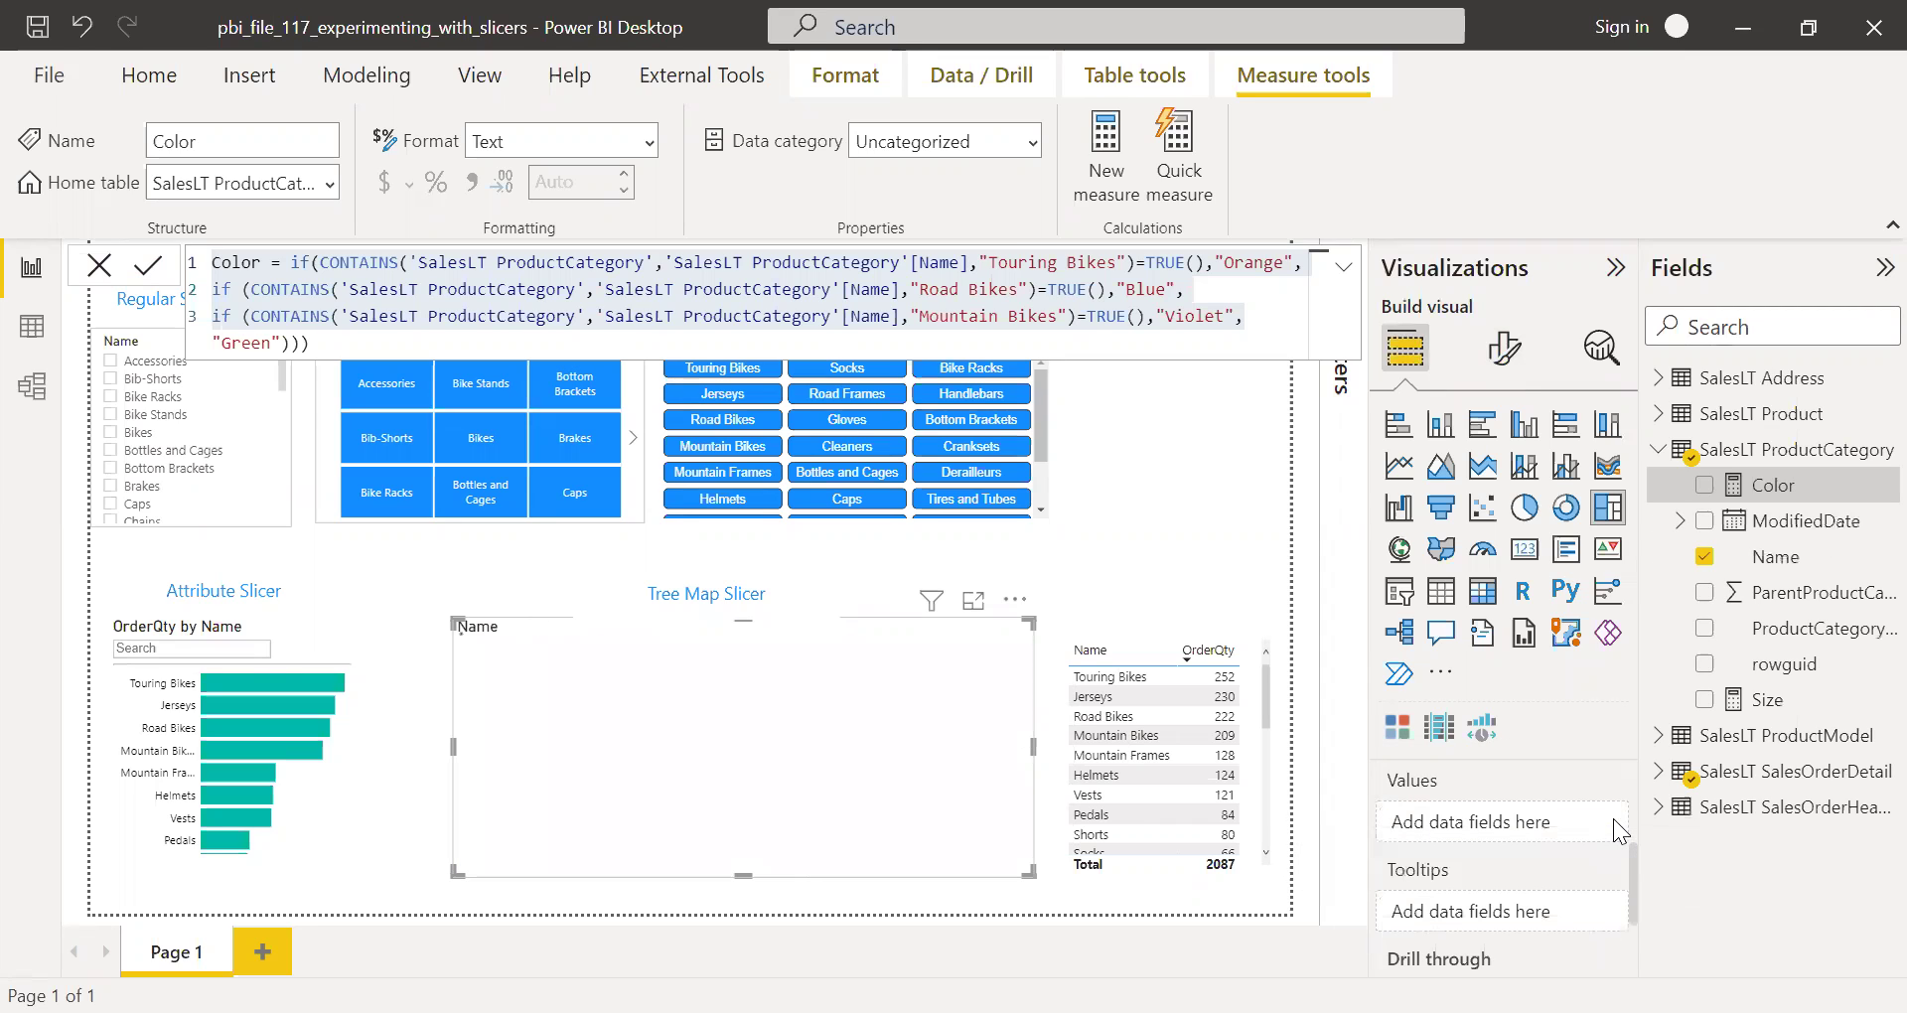
{"action": "left_click", "coordinate": [1796, 326]}
{"action": "type", "text": "qty"}
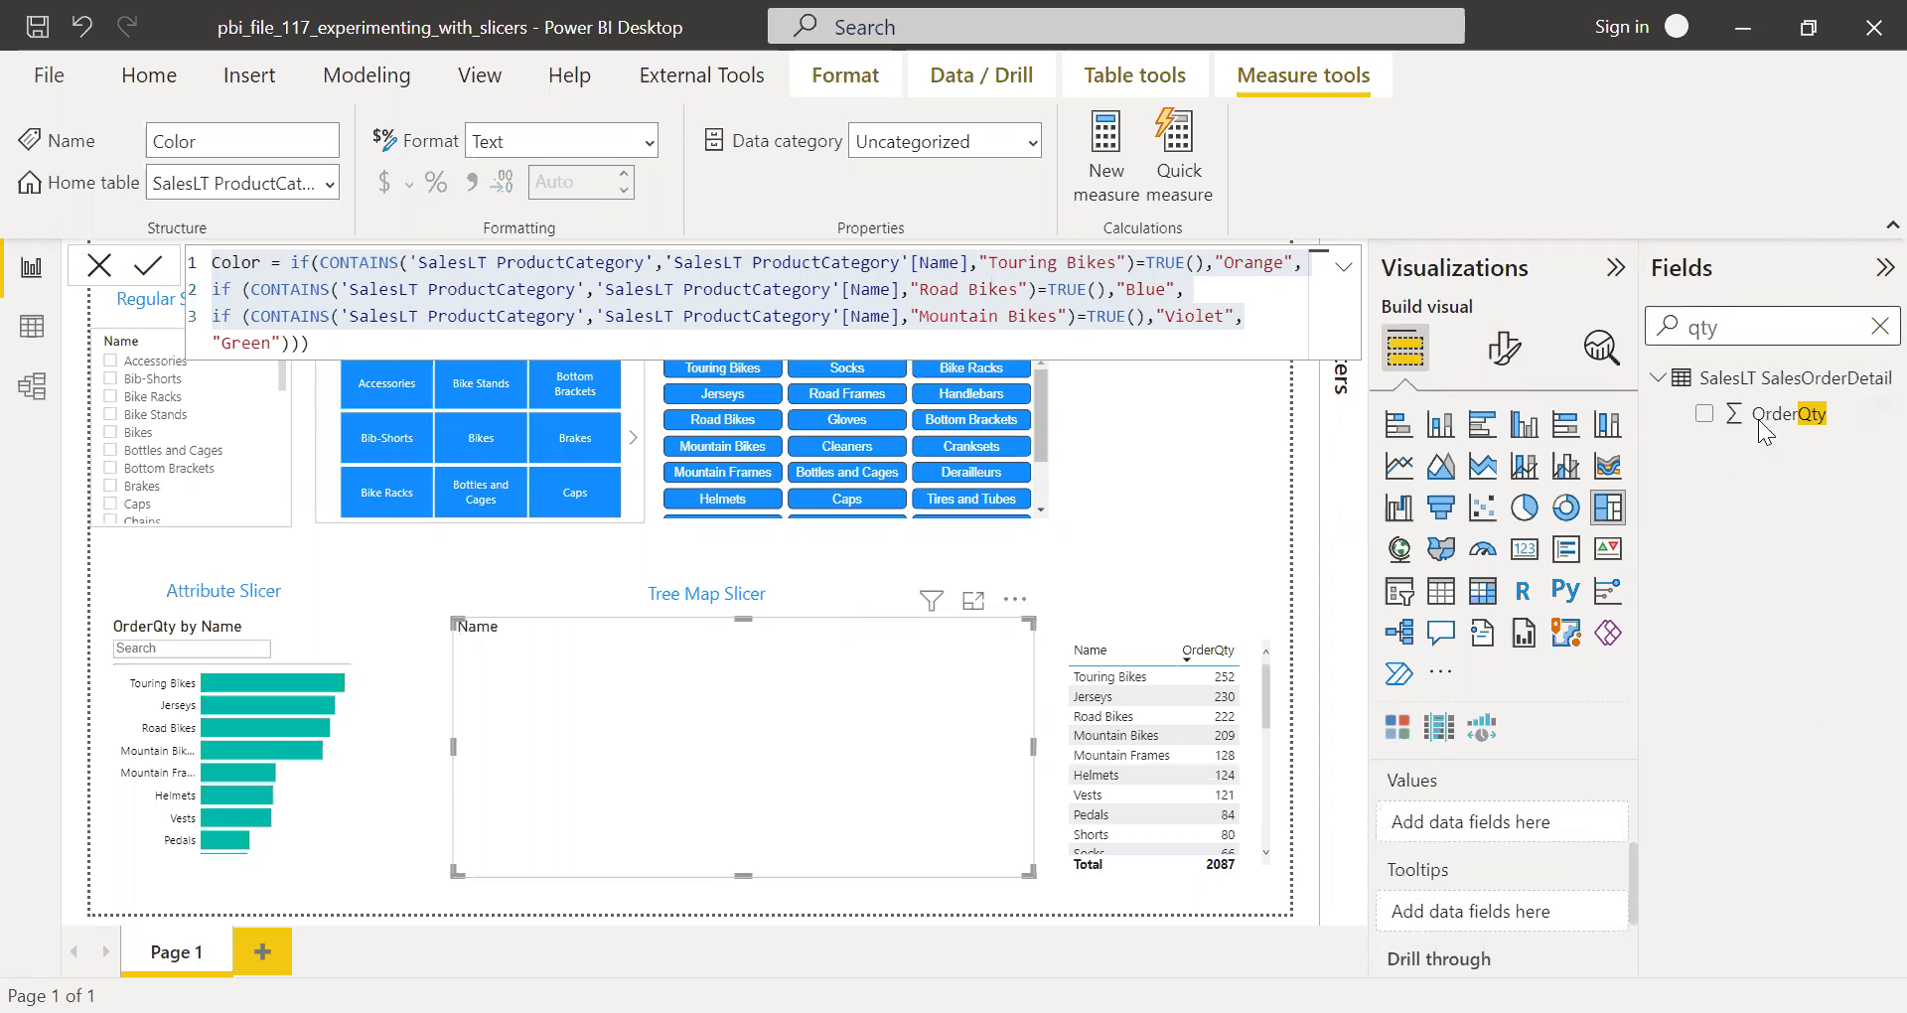
{"action": "left_click_drag", "start_coordinate": [1767, 421], "coordinate": [779, 743]}
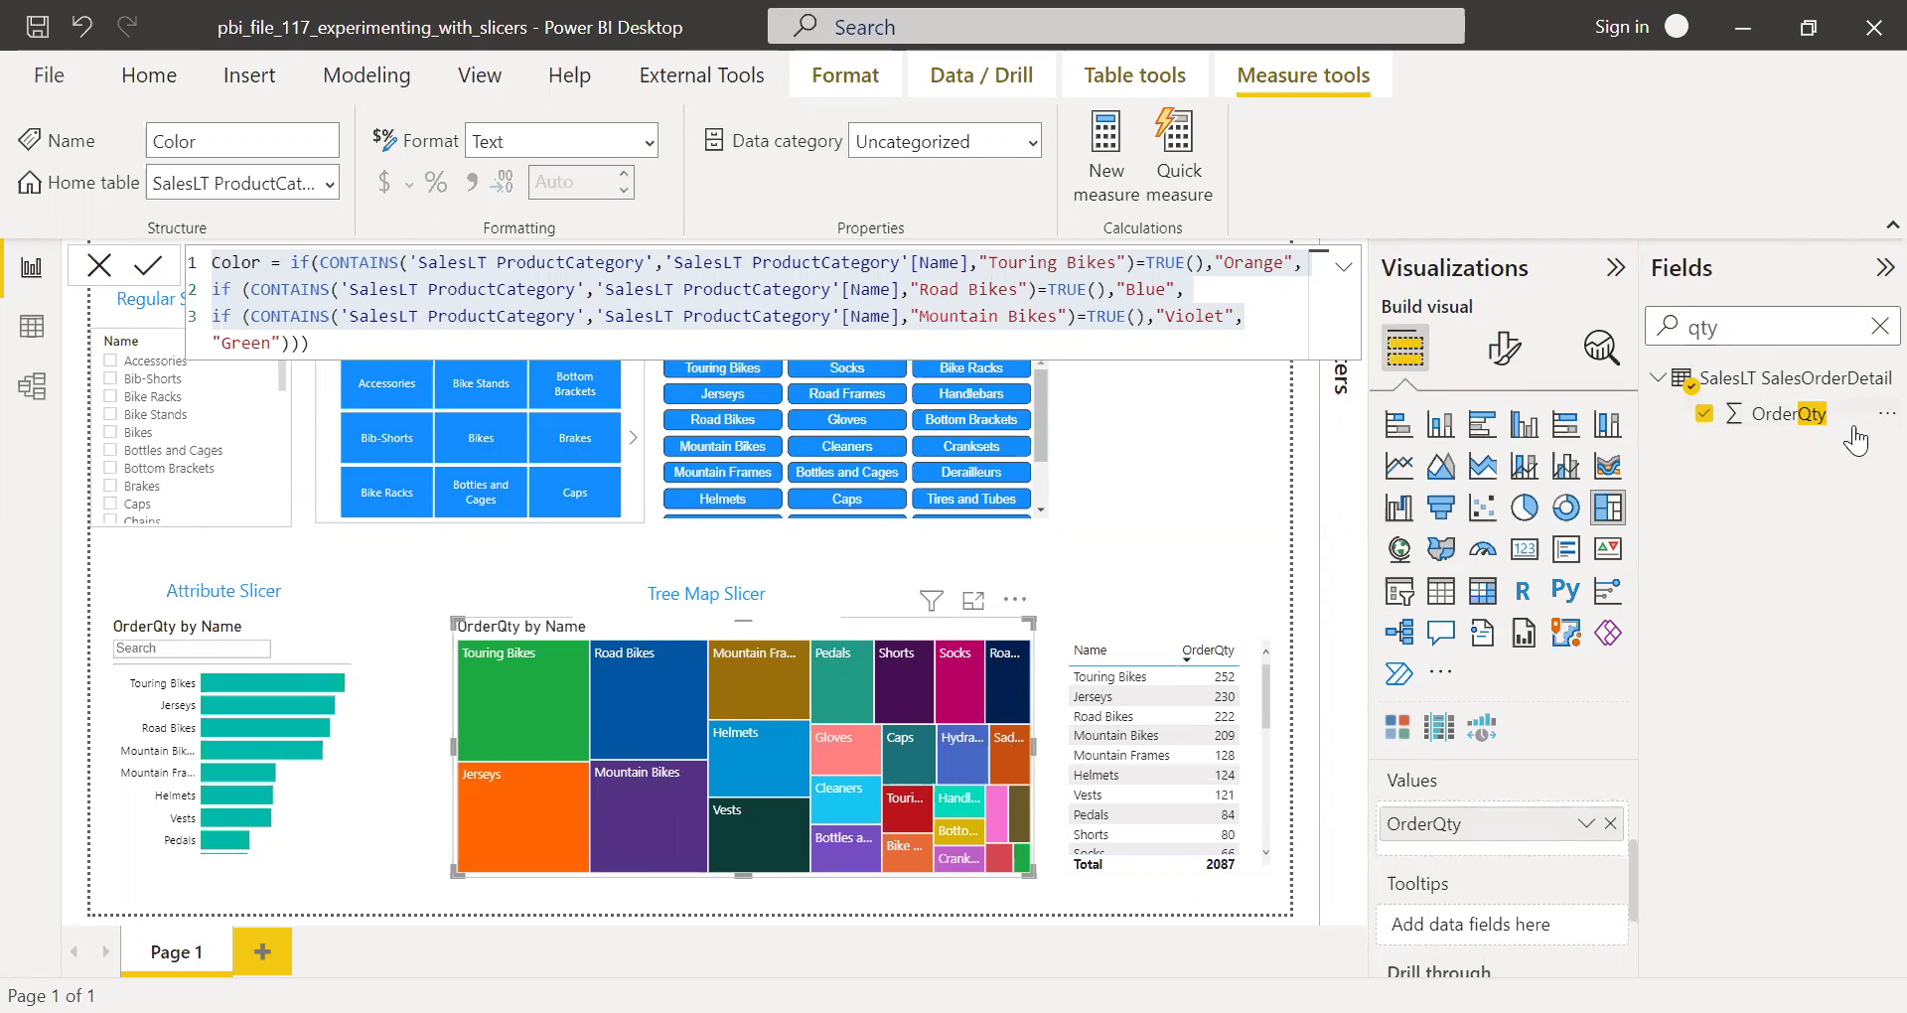
- Find the ProductCategory Size measure and replace OrderQty with Size in the tree map's Values
{"action": "left_click", "coordinate": [1877, 328]}
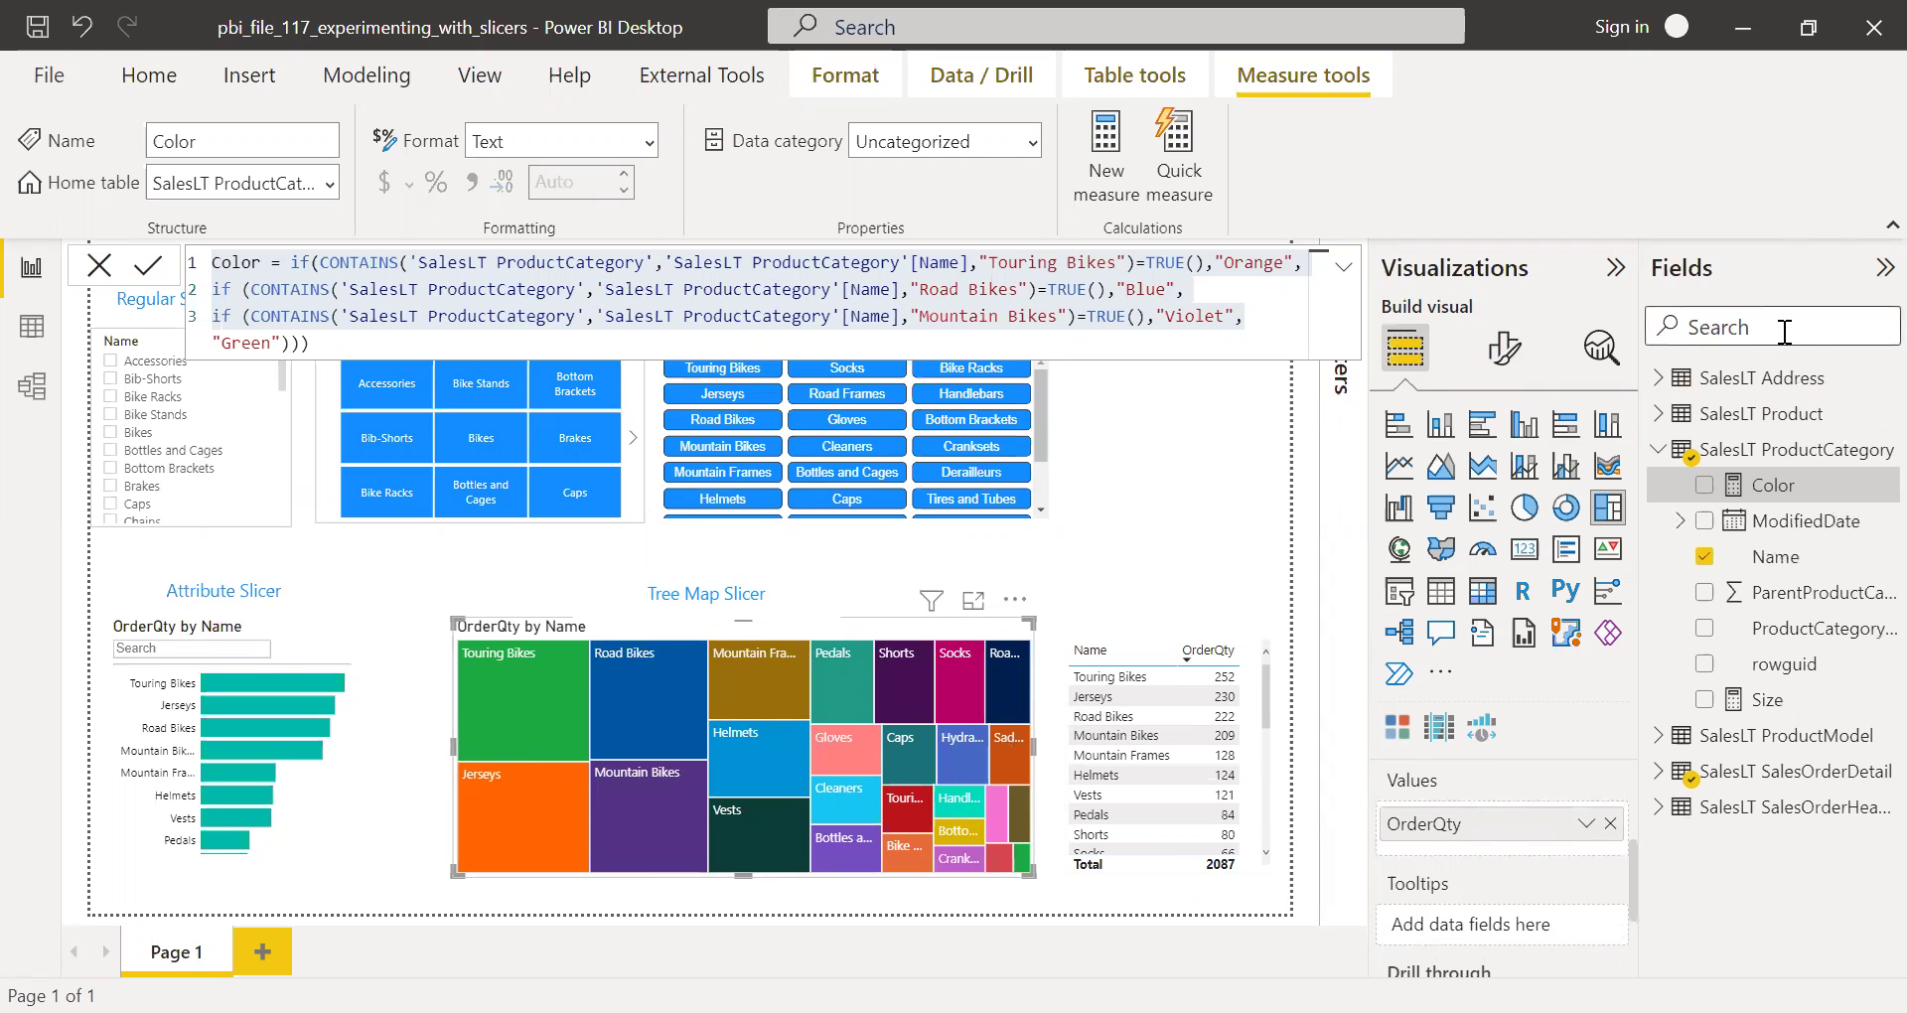
{"action": "type", "text": "size"}
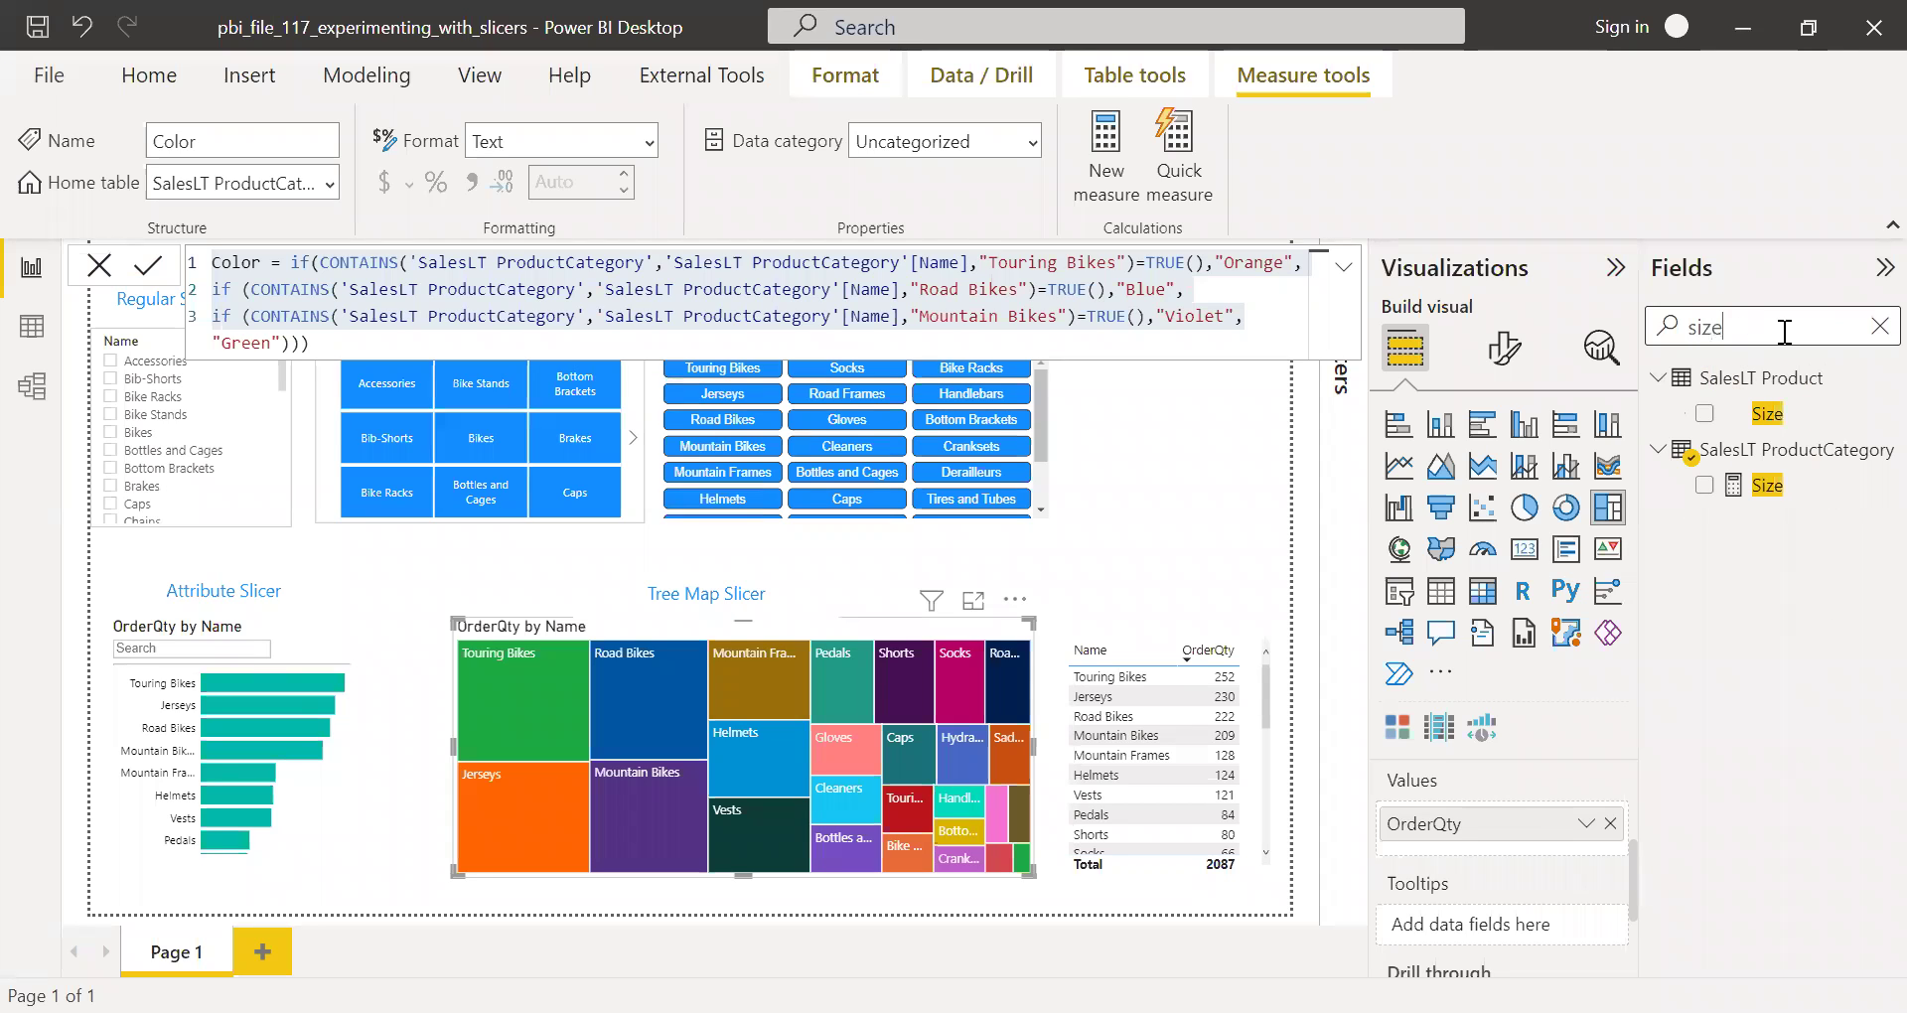
{"action": "left_click", "coordinate": [1769, 487]}
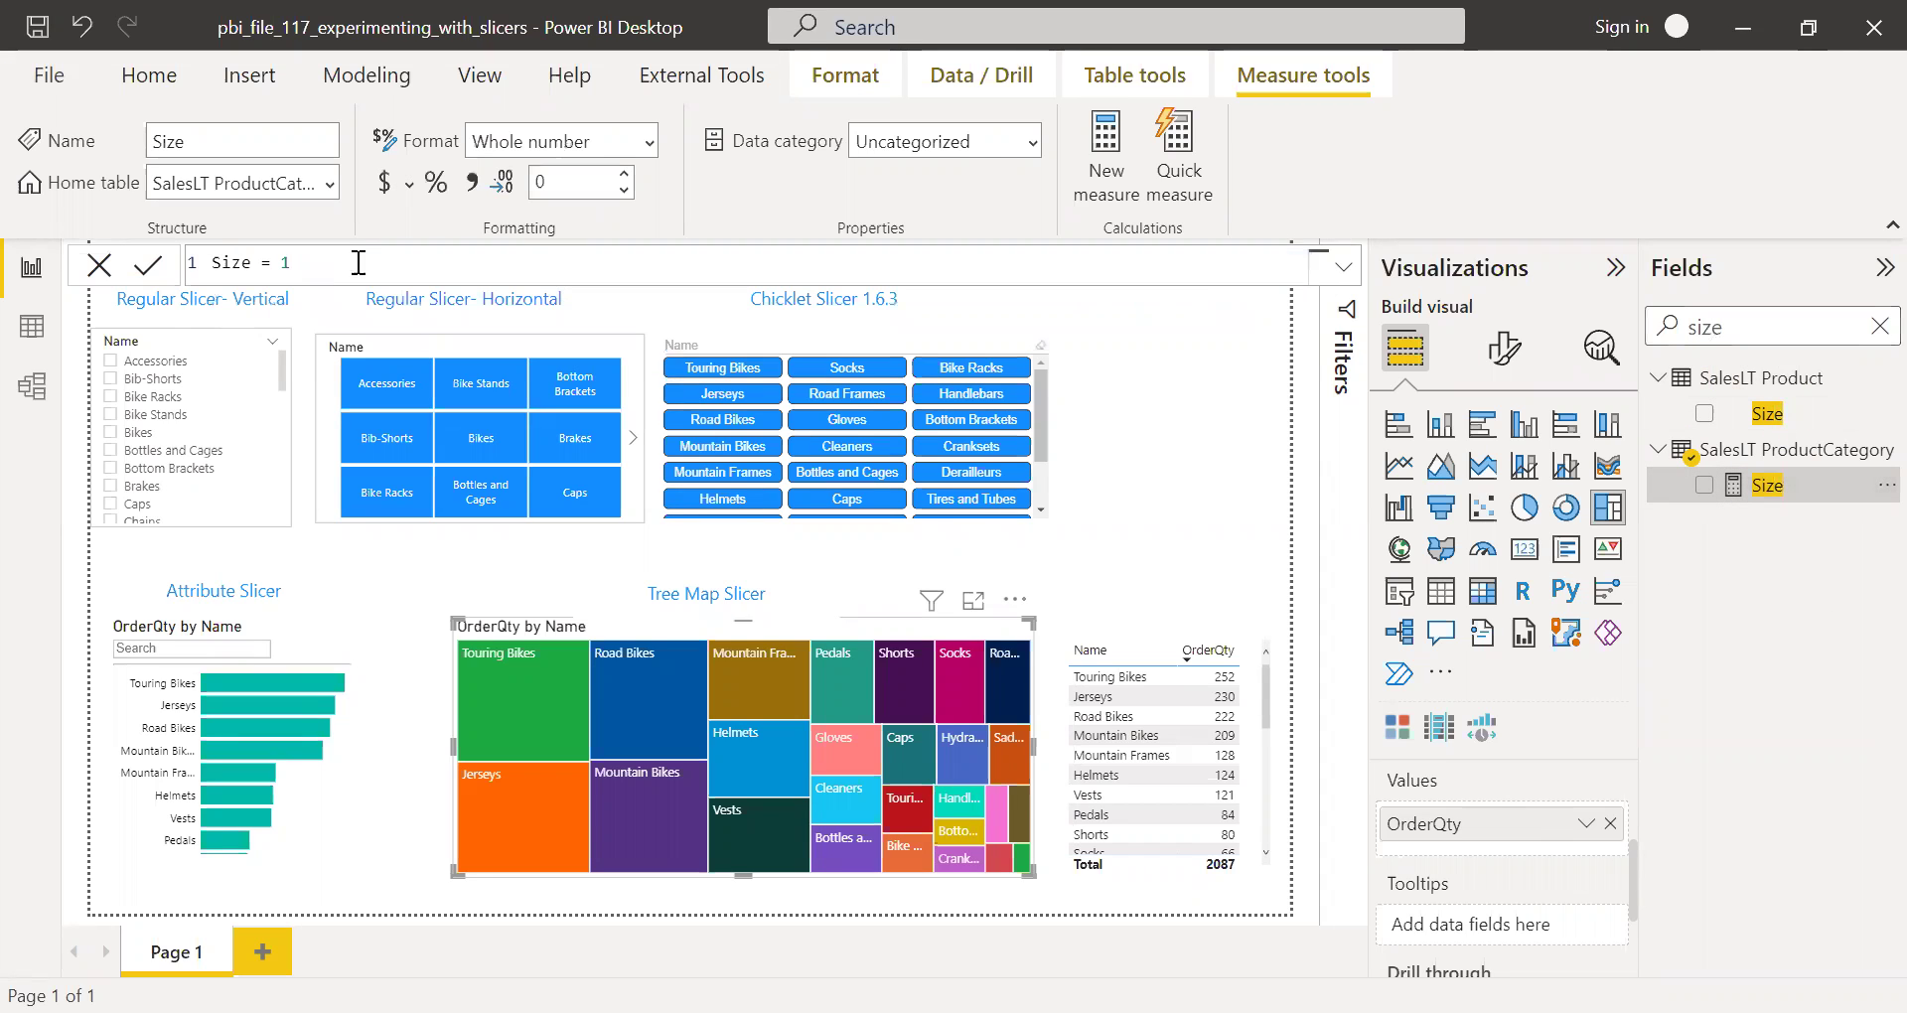
{"action": "left_click", "coordinate": [1611, 824]}
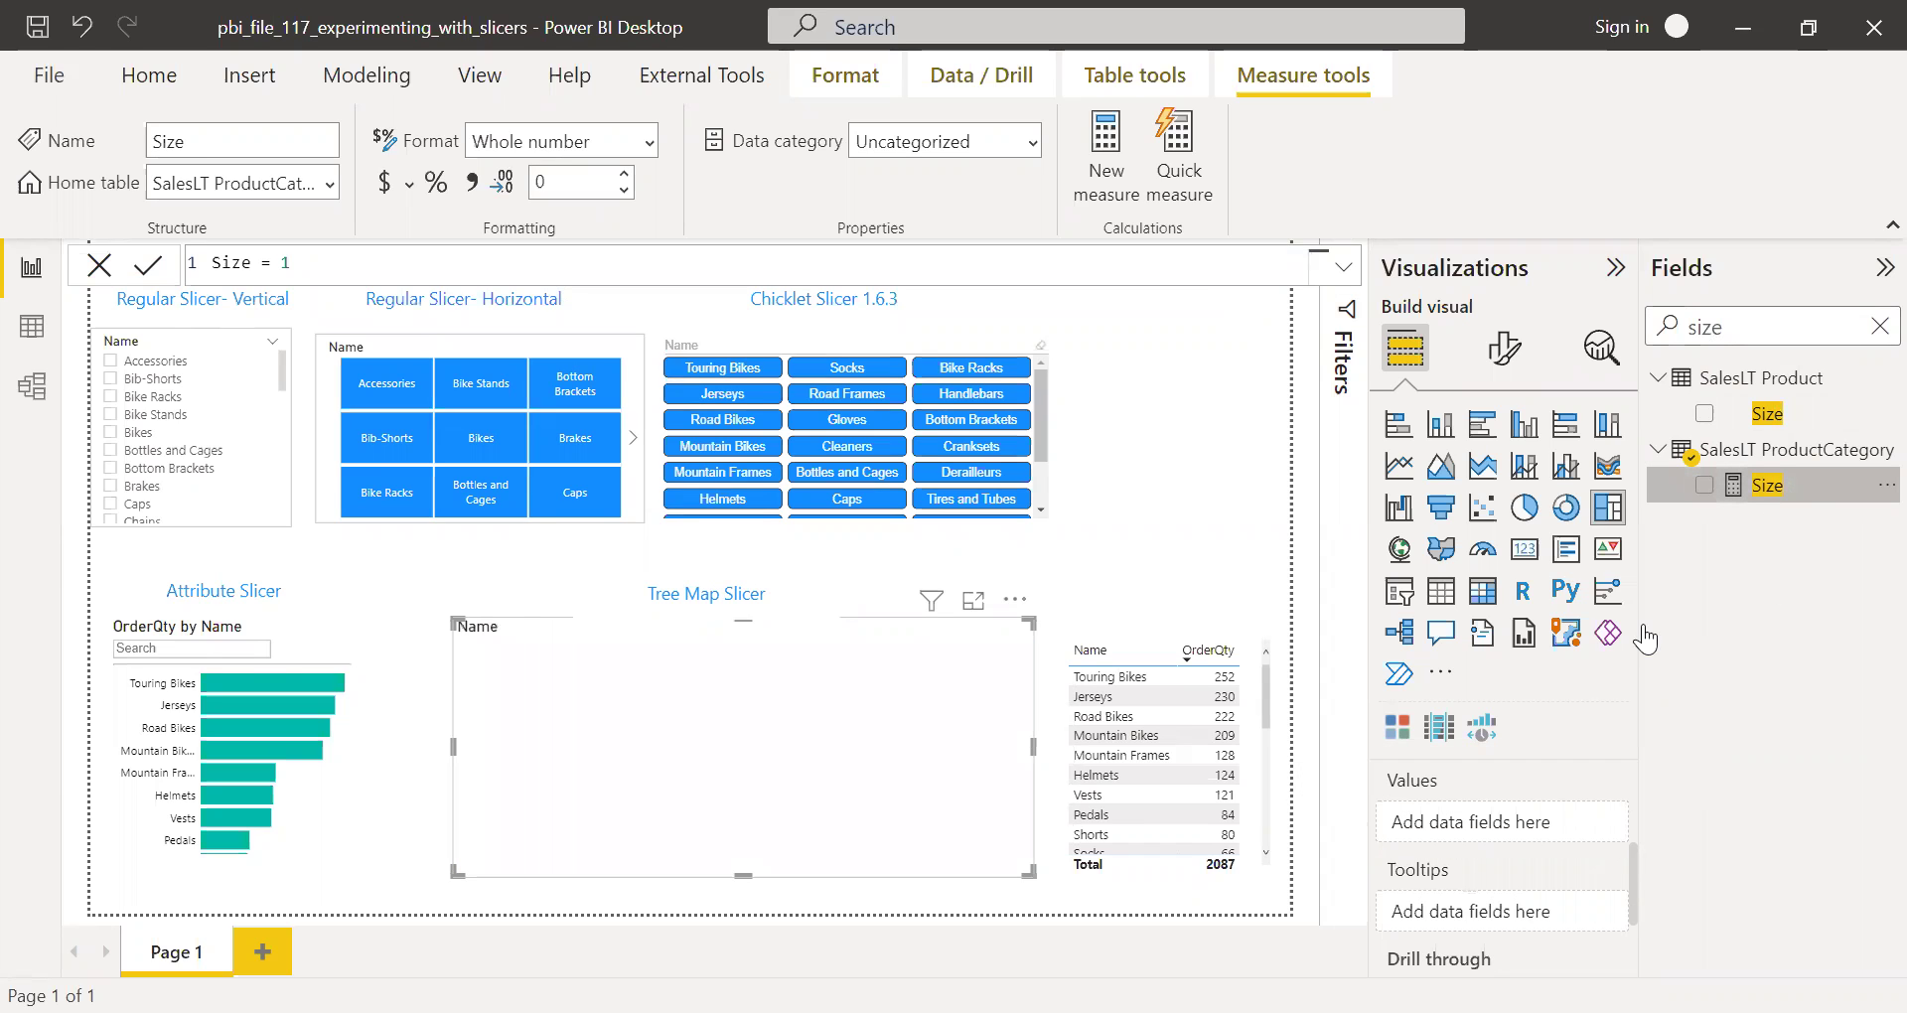
{"action": "left_click_drag", "start_coordinate": [1646, 639], "coordinate": [1651, 646]}
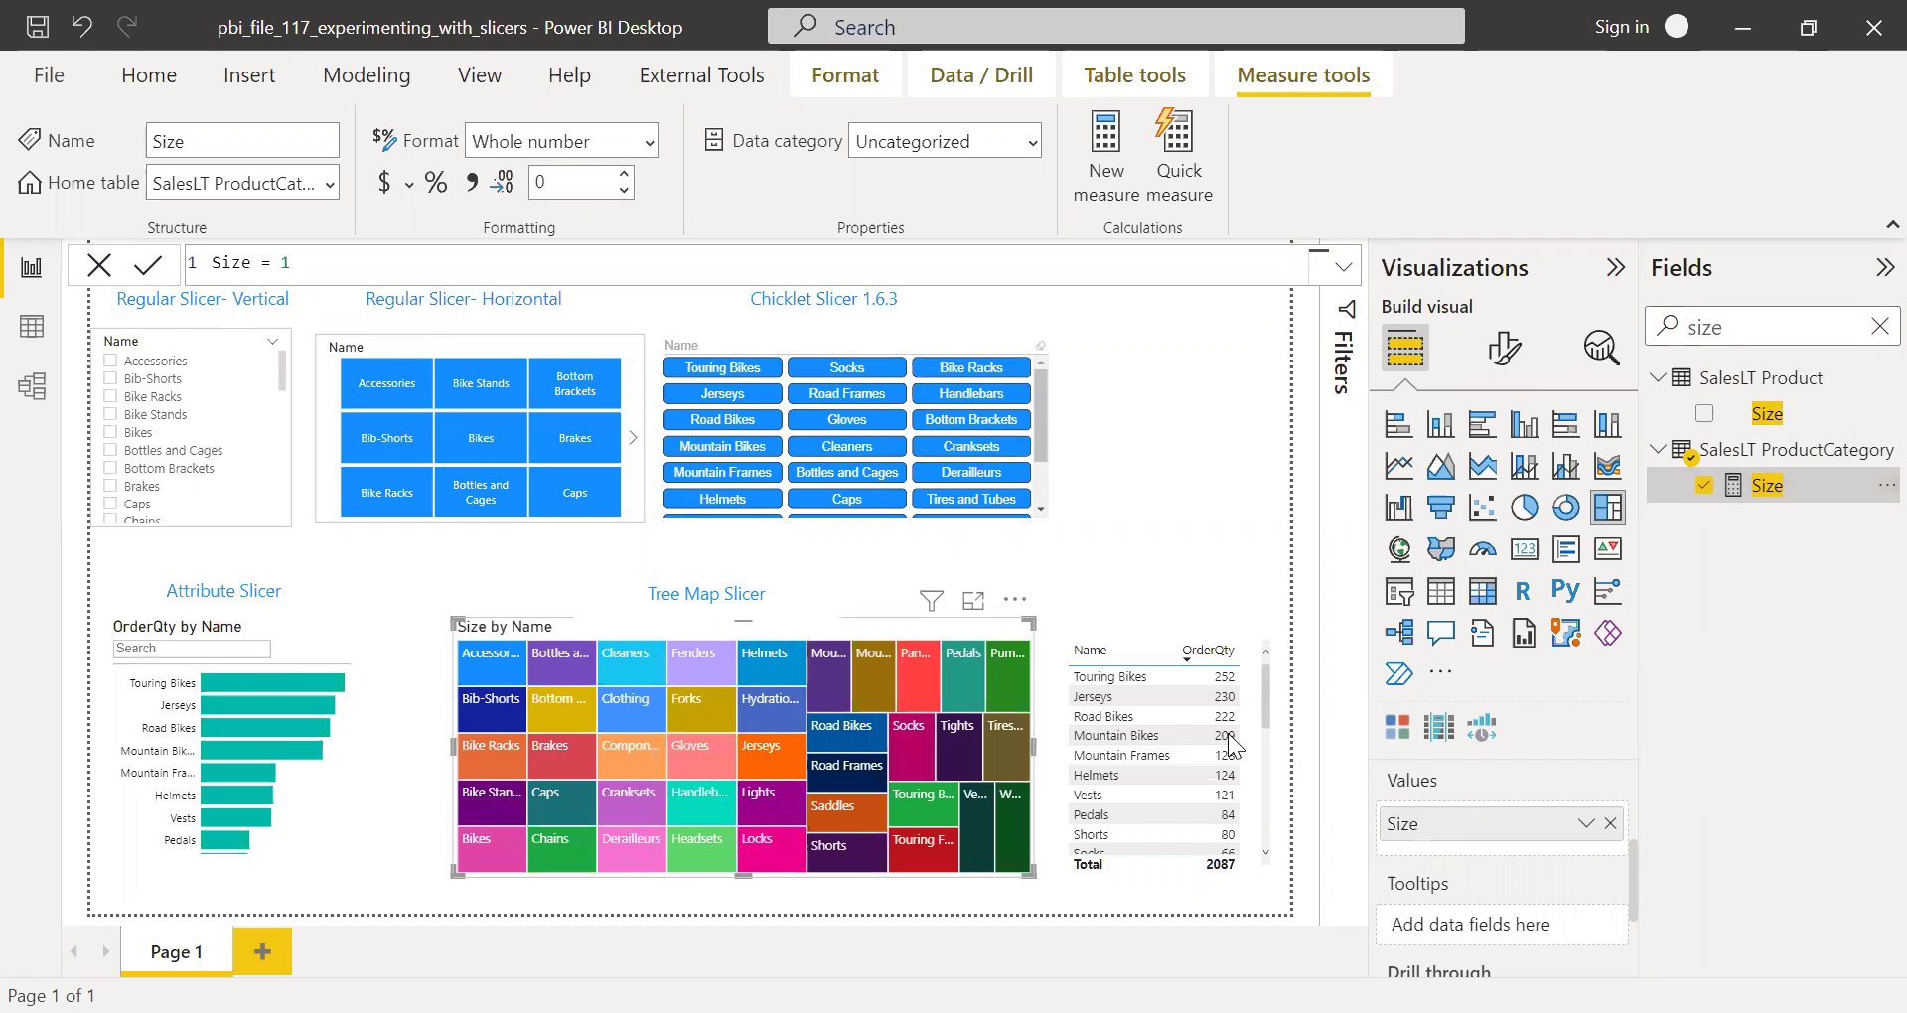